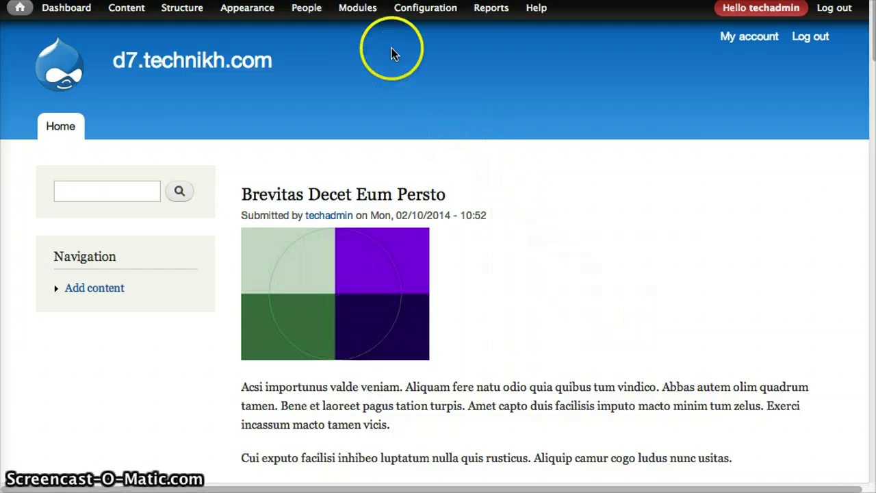
Turn on the Views Stylizer module in the site's module list and save the configuration.
{"action": "left_click", "coordinate": [352, 11]}
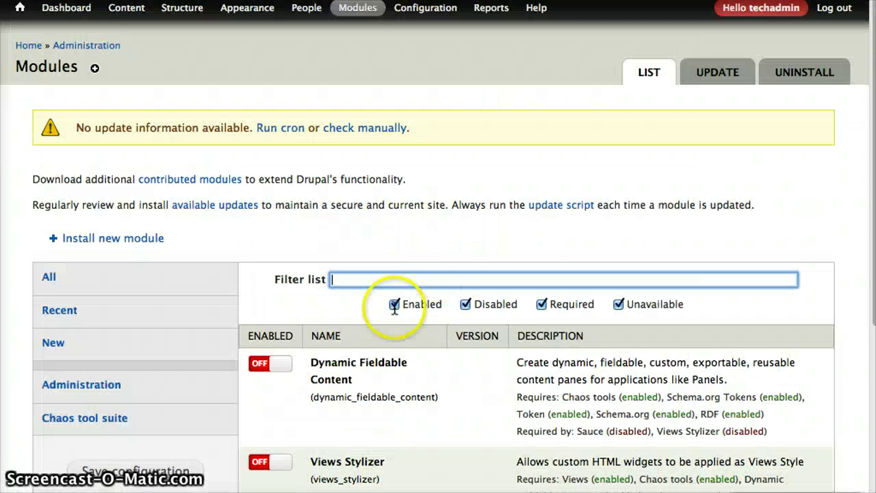
{"action": "scroll", "coordinate": [392, 312], "scroll_direction": "down", "scroll_amount": 3}
{"action": "scroll", "coordinate": [392, 313], "scroll_direction": "down", "scroll_amount": 2}
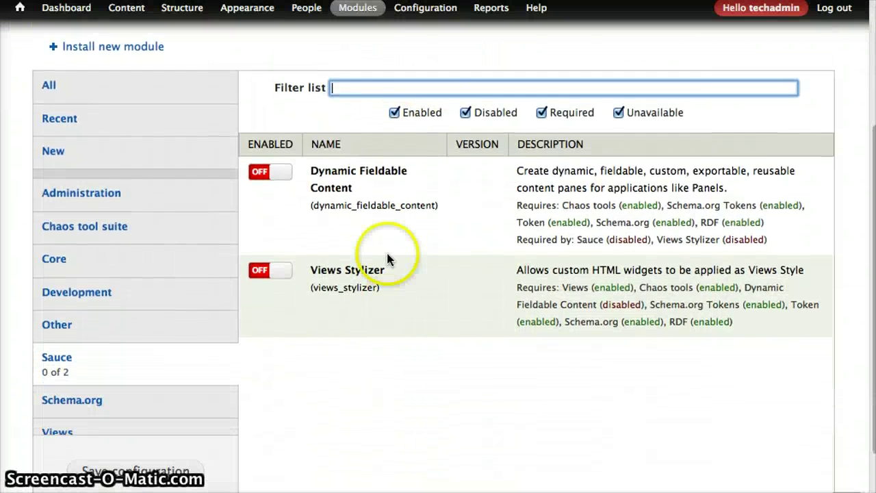
{"action": "left_click", "coordinate": [265, 272]}
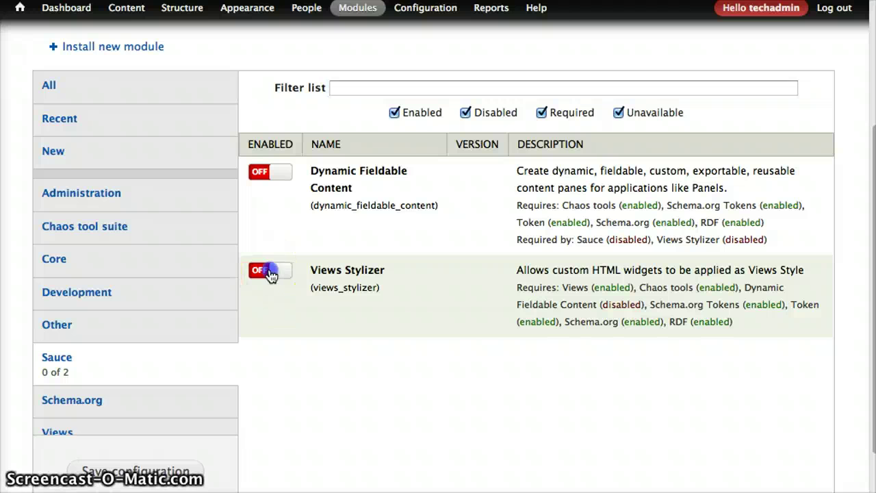
{"action": "scroll", "coordinate": [202, 396], "scroll_direction": "down", "scroll_amount": 2}
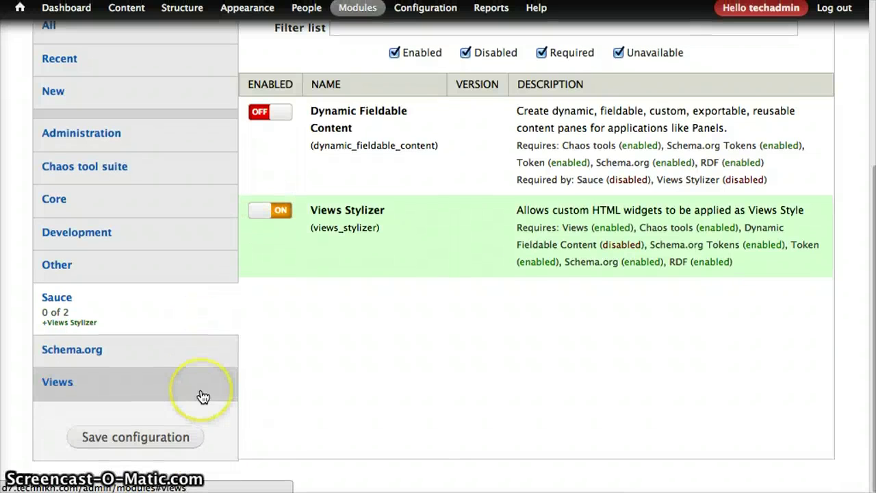
{"action": "left_click", "coordinate": [137, 438]}
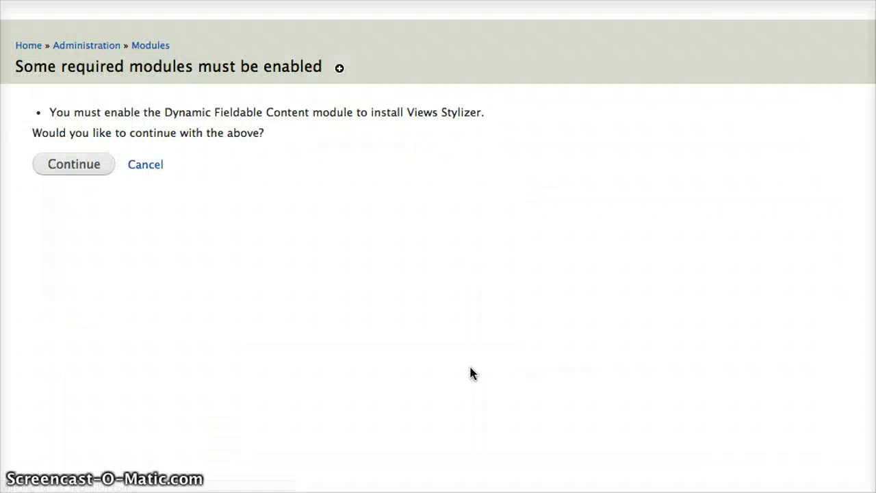
Agree to enable the required Dynamic Fieldable Content module along with Views Stylizer.
{"action": "left_click", "coordinate": [468, 337]}
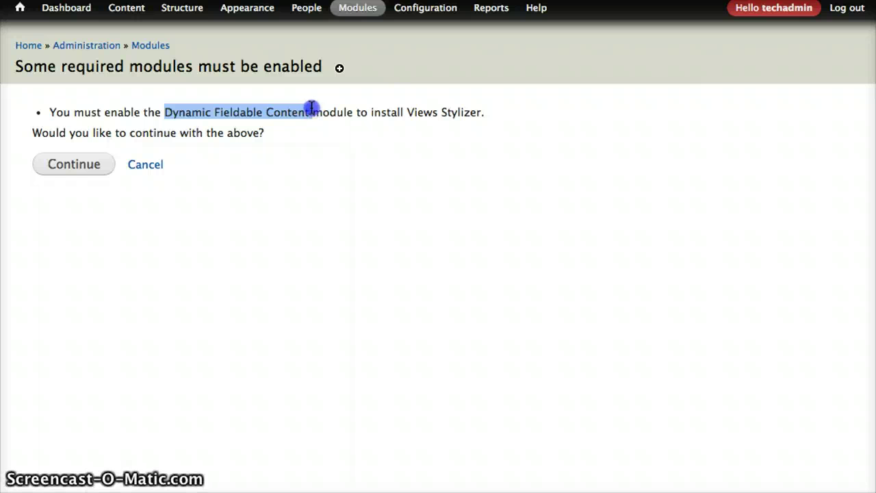
{"action": "left_click", "coordinate": [310, 207]}
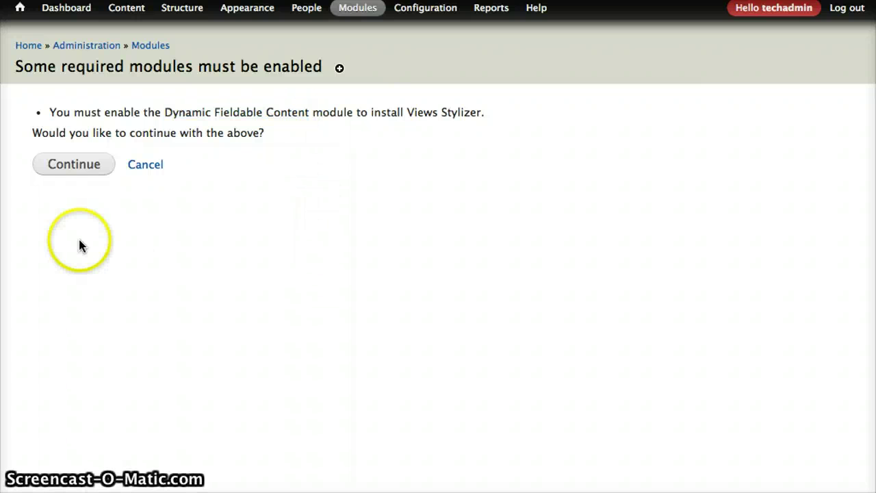
{"action": "left_click", "coordinate": [68, 165]}
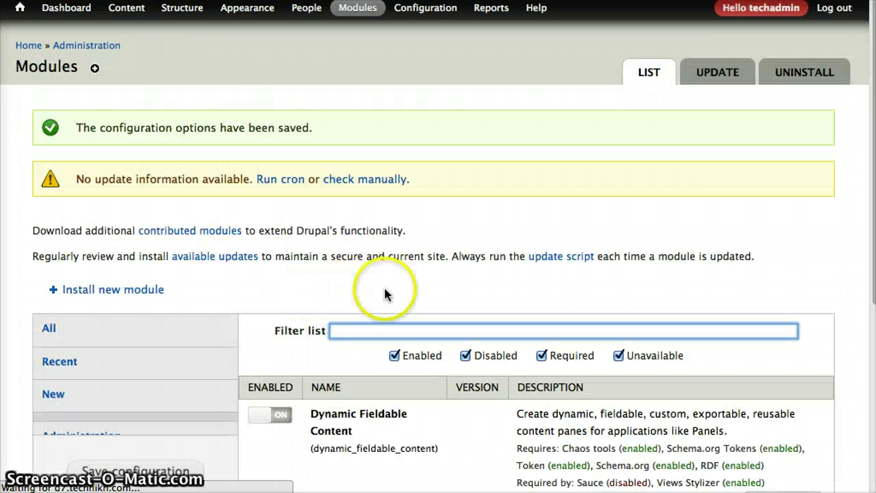
Open the Views Stylizer module's configuration page and look through the default view down to the style list at its end.
{"action": "scroll", "coordinate": [372, 327], "scroll_direction": "down", "scroll_amount": 5}
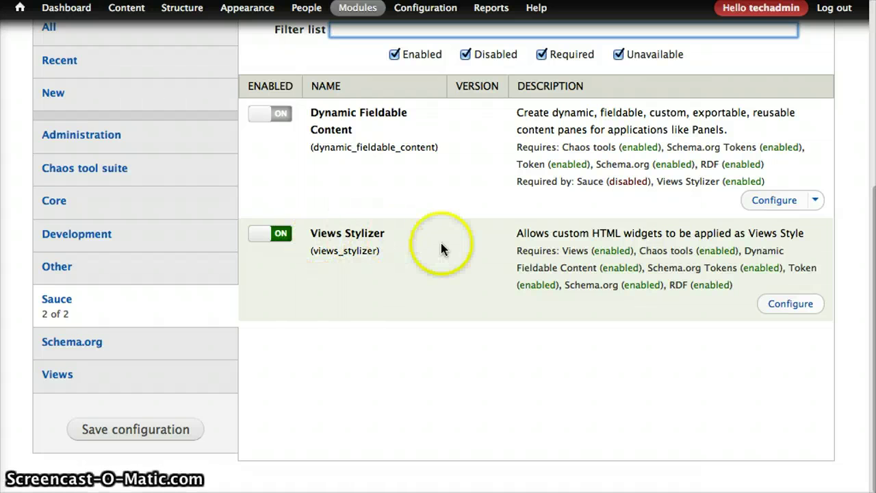
{"action": "left_click", "coordinate": [788, 309]}
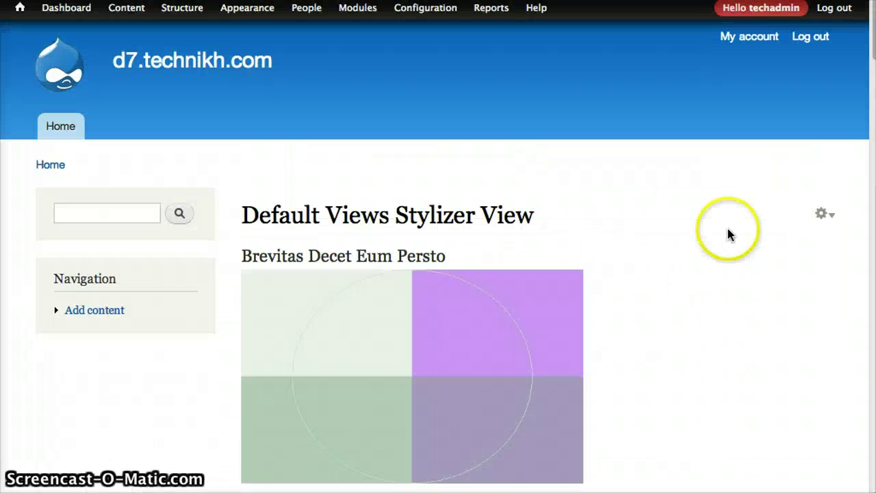
{"action": "scroll", "coordinate": [746, 307], "scroll_direction": "down", "scroll_amount": 3}
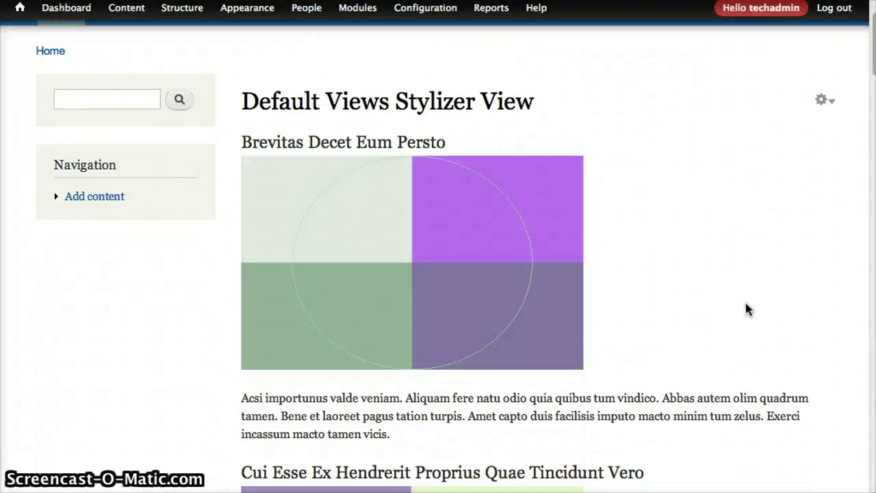
{"action": "scroll", "coordinate": [746, 305], "scroll_direction": "down", "scroll_amount": 5}
{"action": "scroll", "coordinate": [746, 304], "scroll_direction": "up", "scroll_amount": 5}
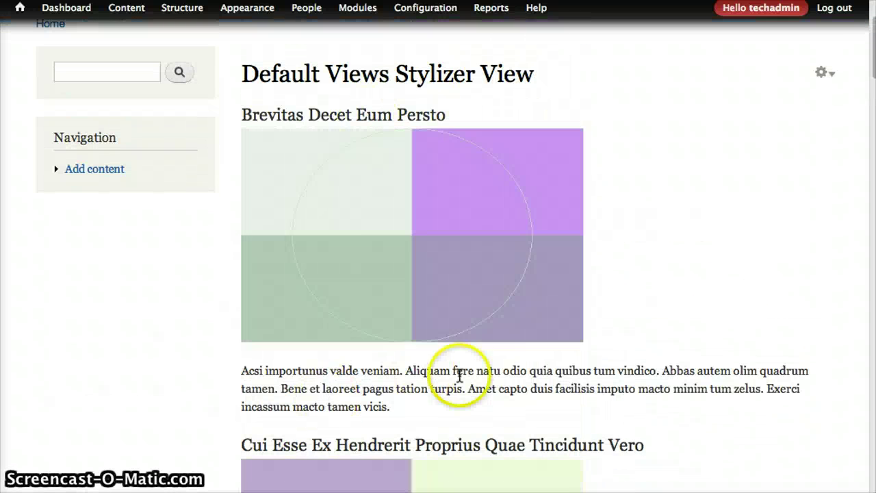
{"action": "scroll", "coordinate": [697, 376], "scroll_direction": "down", "scroll_amount": 20}
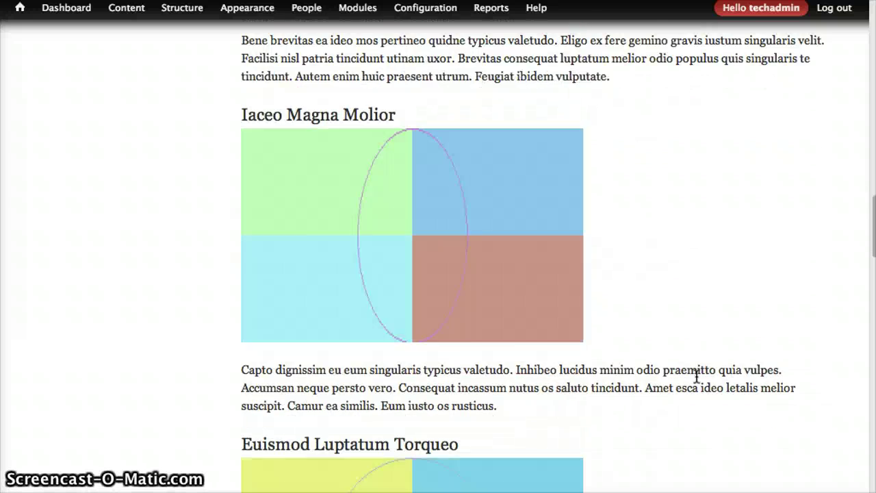
{"action": "scroll", "coordinate": [696, 375], "scroll_direction": "down", "scroll_amount": 15}
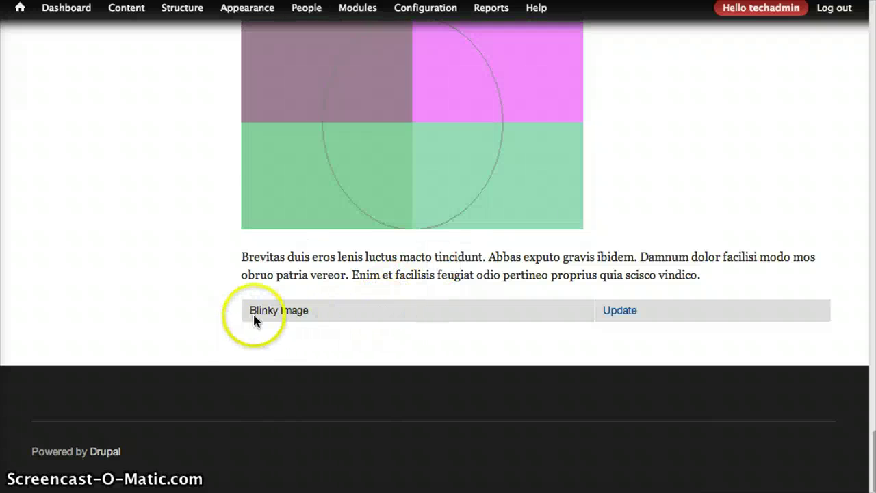
Examine how the default view displays its items' titles, images and text, and check the Blinky Image style entry.
{"action": "scroll", "coordinate": [544, 217], "scroll_direction": "up", "scroll_amount": 10}
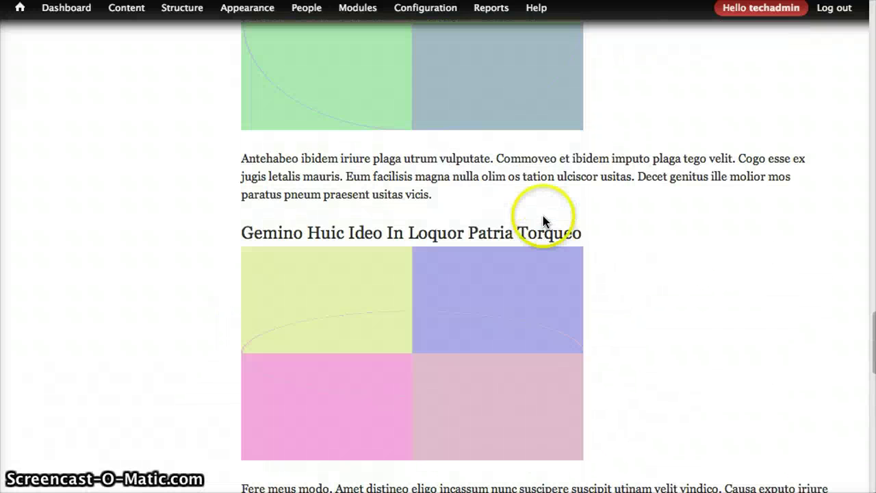
{"action": "scroll", "coordinate": [808, 353], "scroll_direction": "down", "scroll_amount": 10}
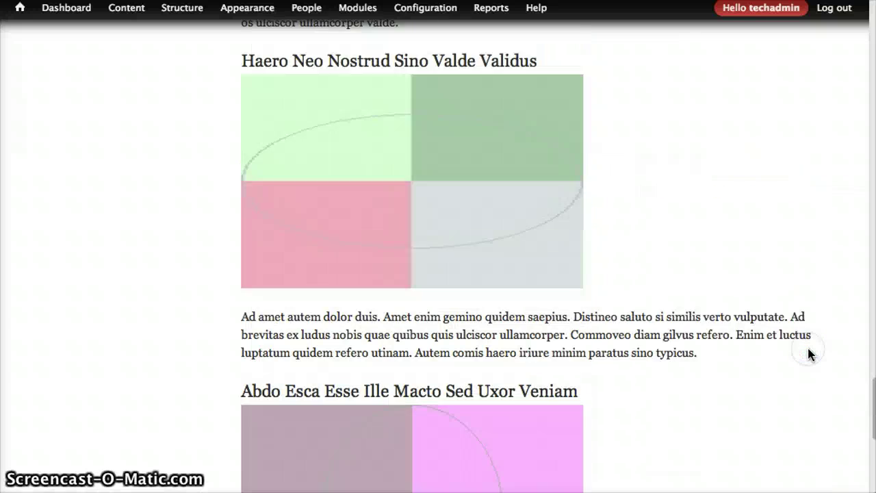
{"action": "scroll", "coordinate": [808, 354], "scroll_direction": "down", "scroll_amount": 5}
{"action": "scroll", "coordinate": [808, 354], "scroll_direction": "up", "scroll_amount": 10}
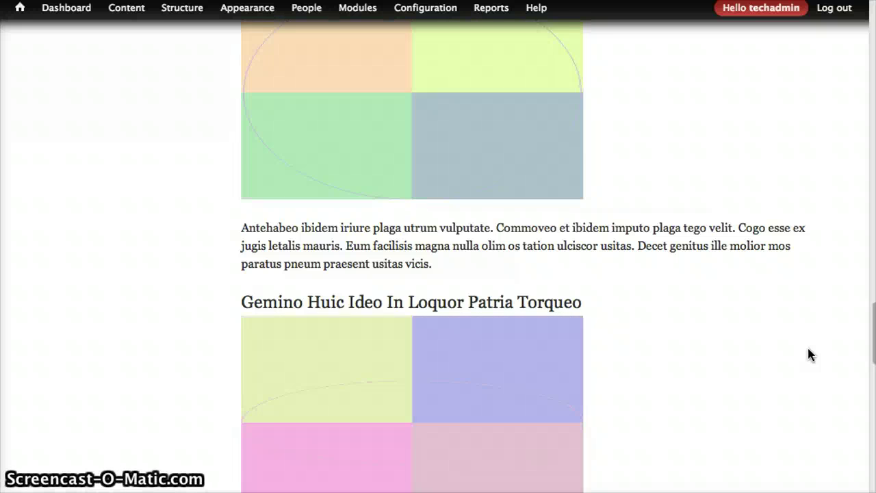
{"action": "scroll", "coordinate": [808, 353], "scroll_direction": "up", "scroll_amount": 5}
{"action": "scroll", "coordinate": [808, 354], "scroll_direction": "up", "scroll_amount": 5}
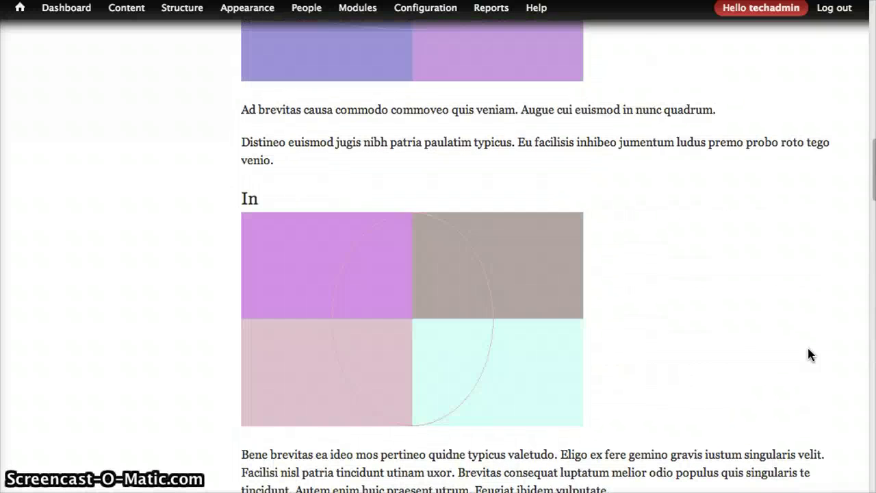
{"action": "scroll", "coordinate": [808, 354], "scroll_direction": "up", "scroll_amount": 5}
{"action": "scroll", "coordinate": [808, 354], "scroll_direction": "up", "scroll_amount": 10}
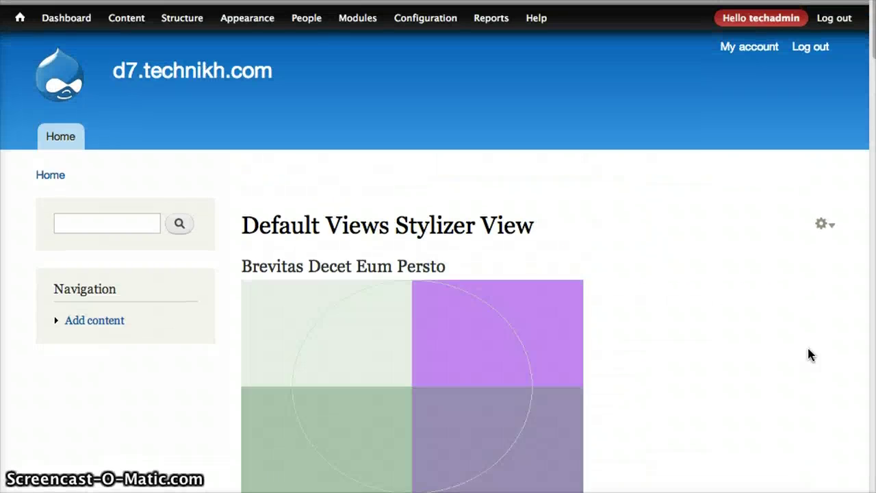
{"action": "scroll", "coordinate": [809, 354], "scroll_direction": "down", "scroll_amount": 10}
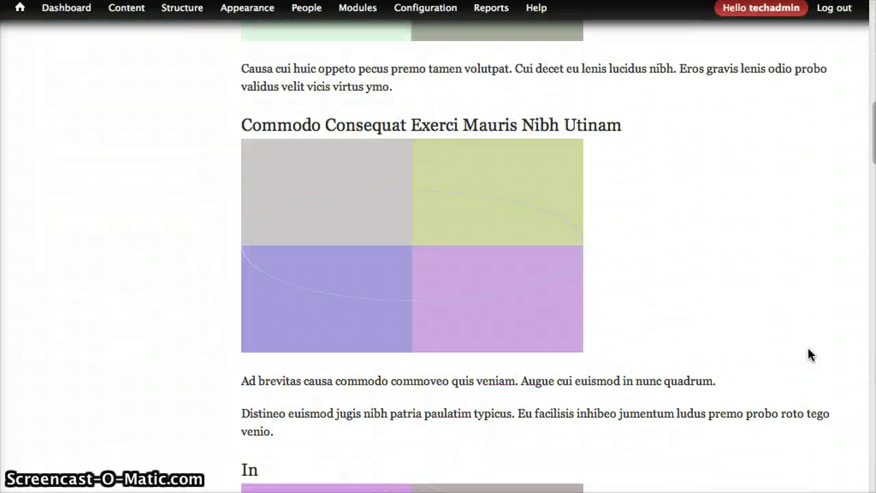
{"action": "scroll", "coordinate": [808, 353], "scroll_direction": "down", "scroll_amount": 5}
{"action": "scroll", "coordinate": [809, 354], "scroll_direction": "down", "scroll_amount": 1}
{"action": "scroll", "coordinate": [808, 354], "scroll_direction": "up", "scroll_amount": 6}
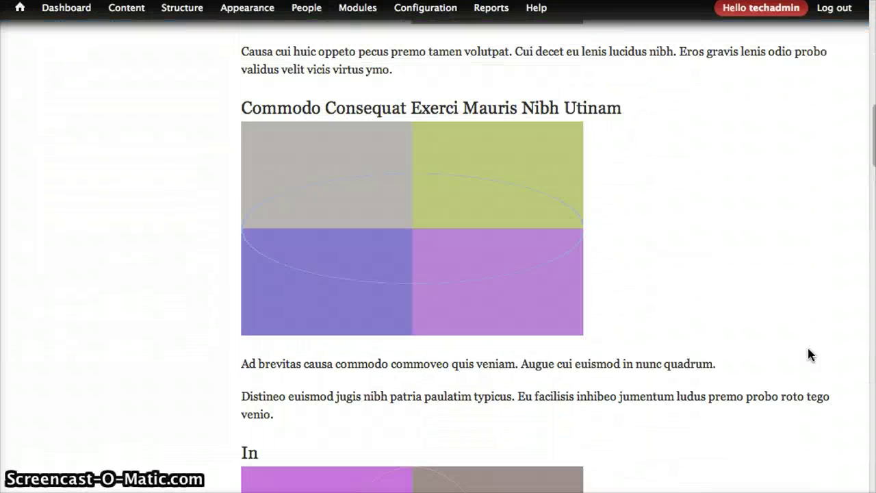
{"action": "scroll", "coordinate": [808, 349], "scroll_direction": "down", "scroll_amount": 15}
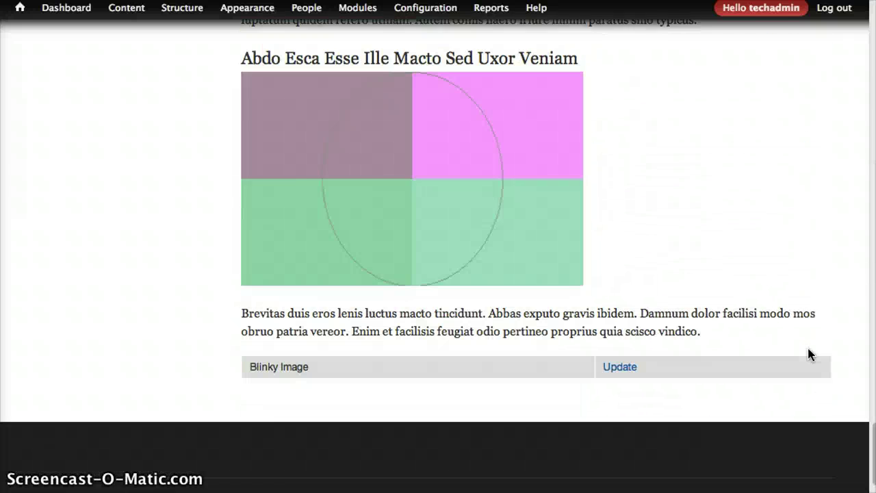
{"action": "scroll", "coordinate": [808, 354], "scroll_direction": "up", "scroll_amount": 3}
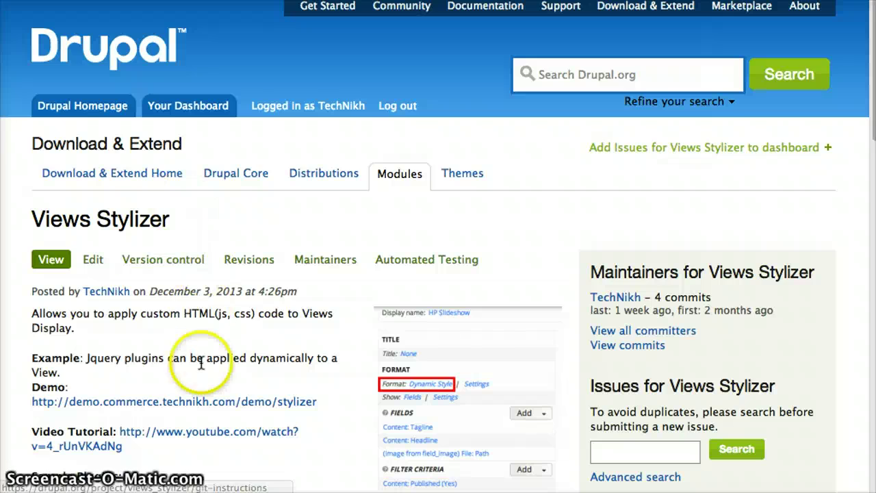
On the drupal.org Views Stylizer project page, open the demo.commerce.technikh.com/demo/stylizer demo link in a new tab.
{"action": "scroll", "coordinate": [196, 362], "scroll_direction": "down", "scroll_amount": 5}
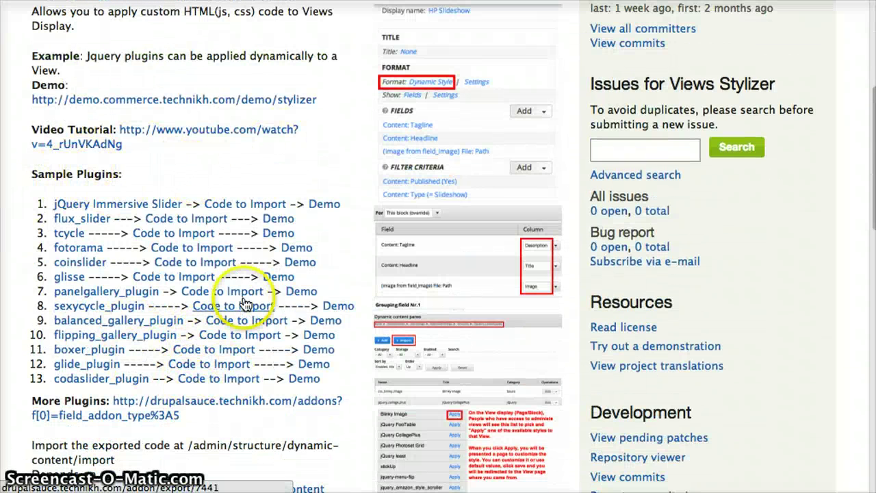
{"action": "right_click", "coordinate": [205, 102]}
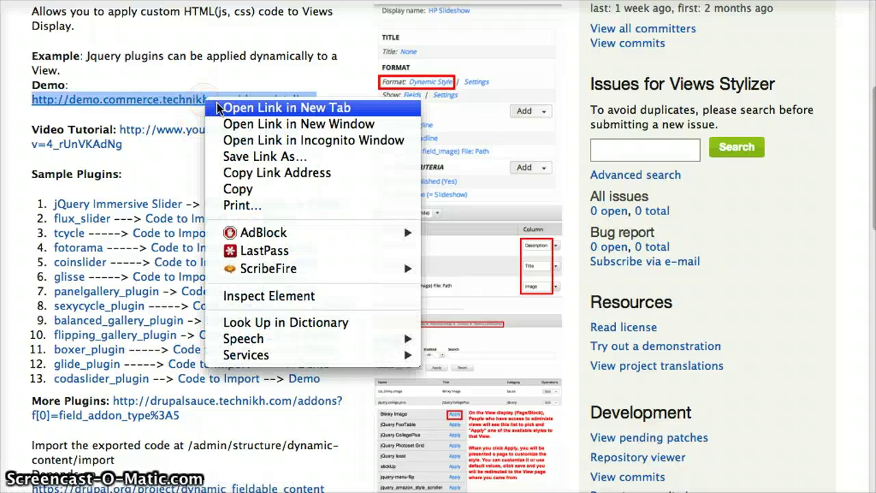
{"action": "left_click", "coordinate": [217, 107]}
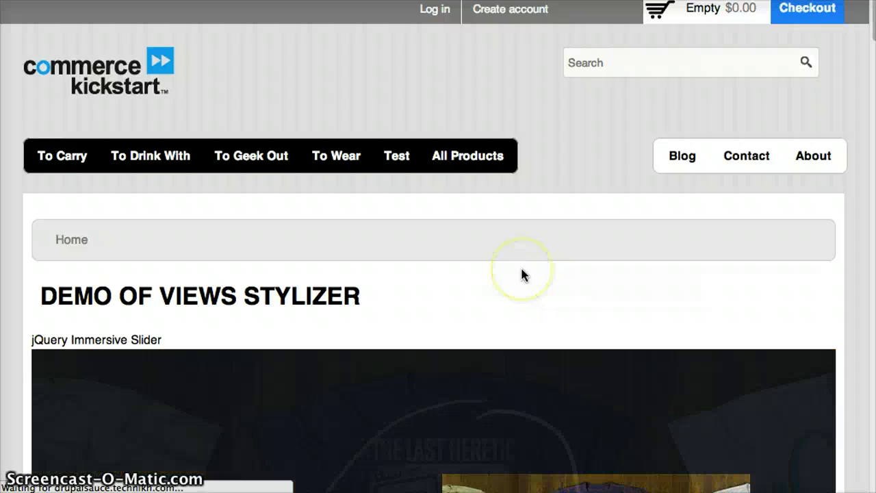
Examine the jQuery Immersive Slider and jquery_flux_slider examples on the Views Stylizer demo page.
{"action": "scroll", "coordinate": [522, 274], "scroll_direction": "down", "scroll_amount": 5}
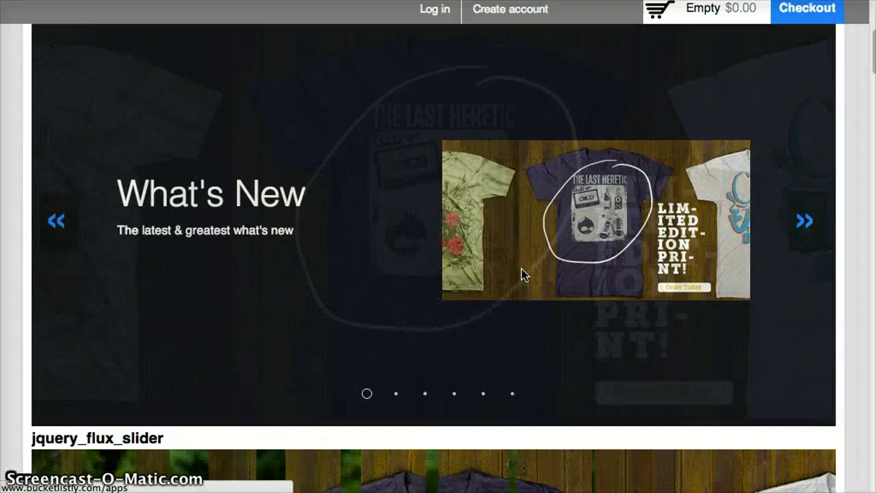
{"action": "scroll", "coordinate": [522, 274], "scroll_direction": "up", "scroll_amount": 3}
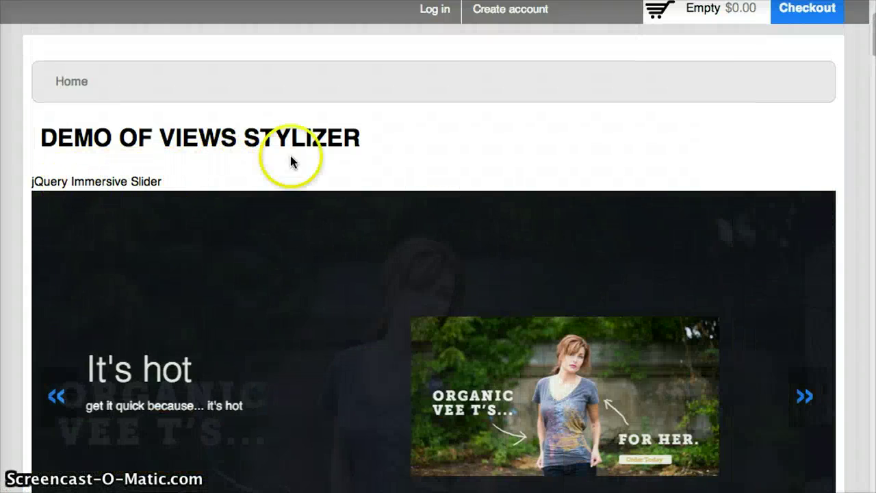
{"action": "scroll", "coordinate": [290, 158], "scroll_direction": "down", "scroll_amount": 3}
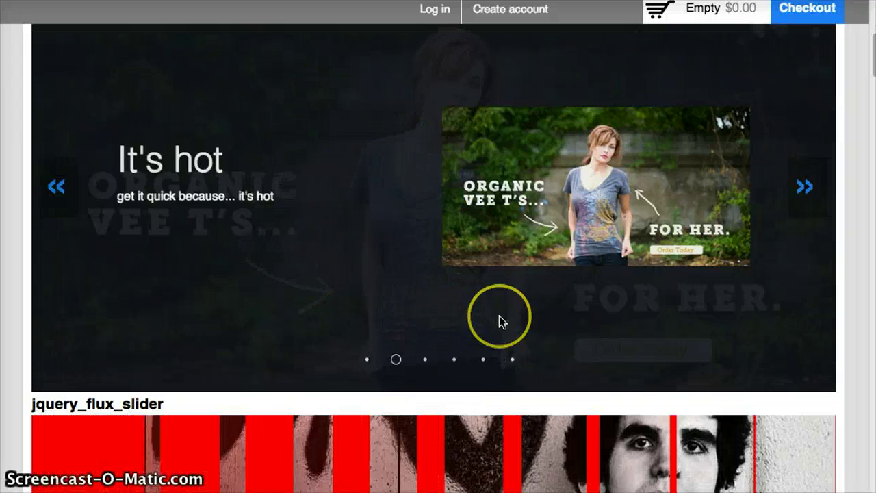
{"action": "scroll", "coordinate": [499, 318], "scroll_direction": "up", "scroll_amount": 3}
{"action": "scroll", "coordinate": [499, 318], "scroll_direction": "down", "scroll_amount": 6}
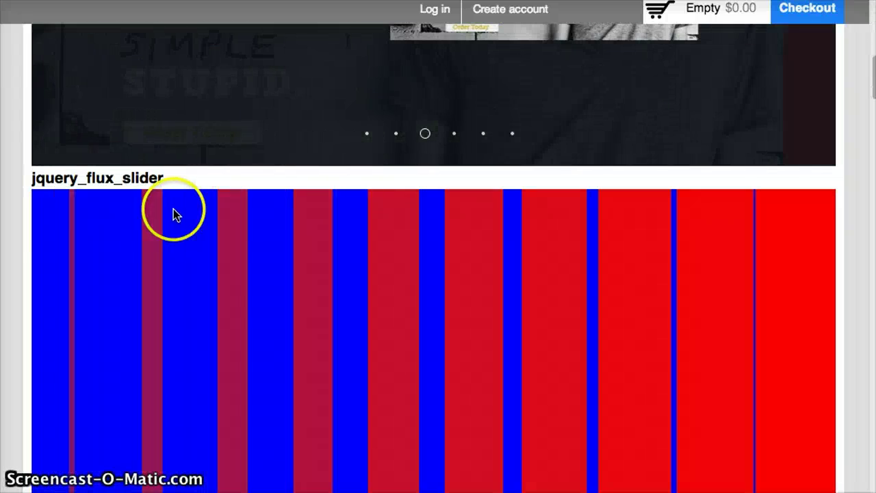
{"action": "scroll", "coordinate": [342, 274], "scroll_direction": "down", "scroll_amount": 3}
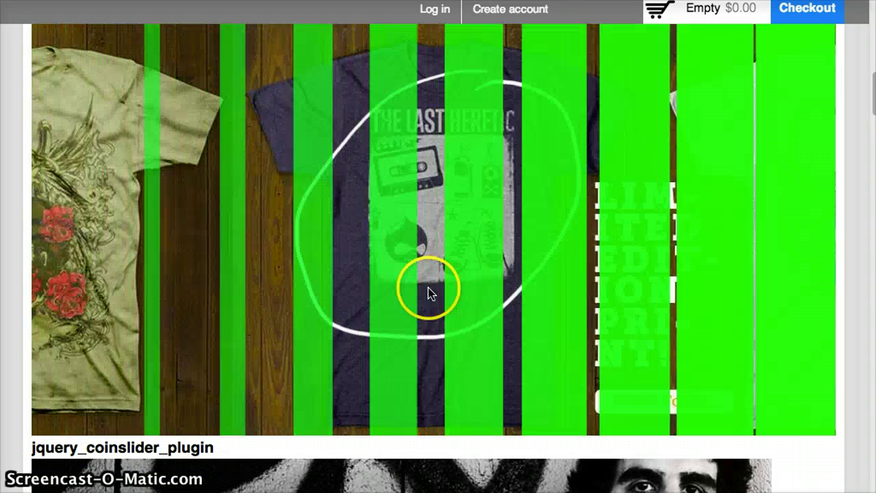
Examine the jquery_coinslider_plugin example by showing its first and second slides.
{"action": "scroll", "coordinate": [669, 381], "scroll_direction": "down", "scroll_amount": 4}
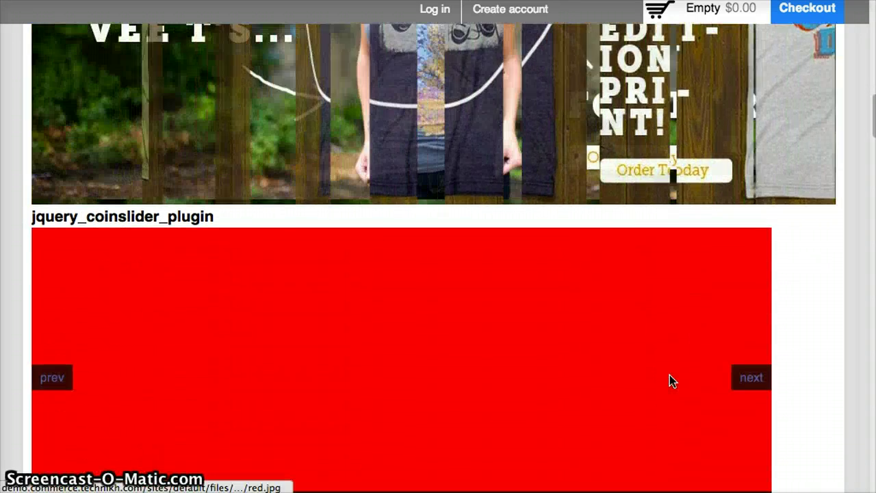
{"action": "scroll", "coordinate": [670, 375], "scroll_direction": "down", "scroll_amount": 3}
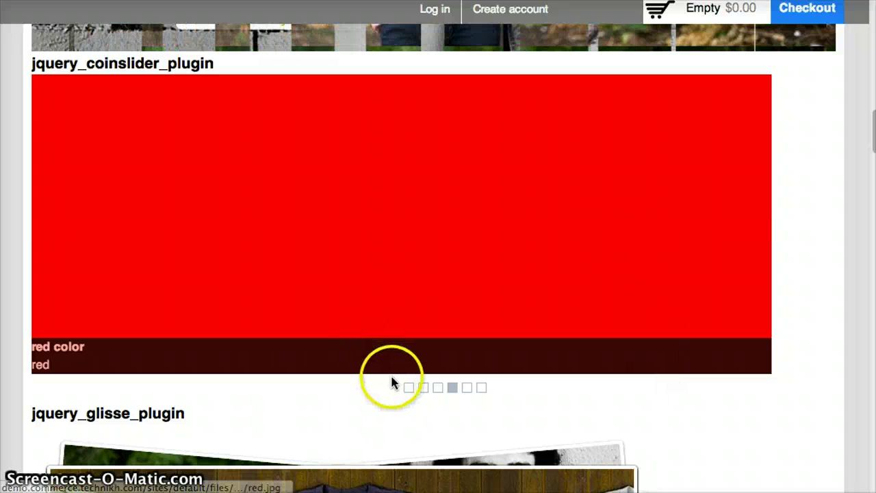
{"action": "left_click", "coordinate": [408, 388]}
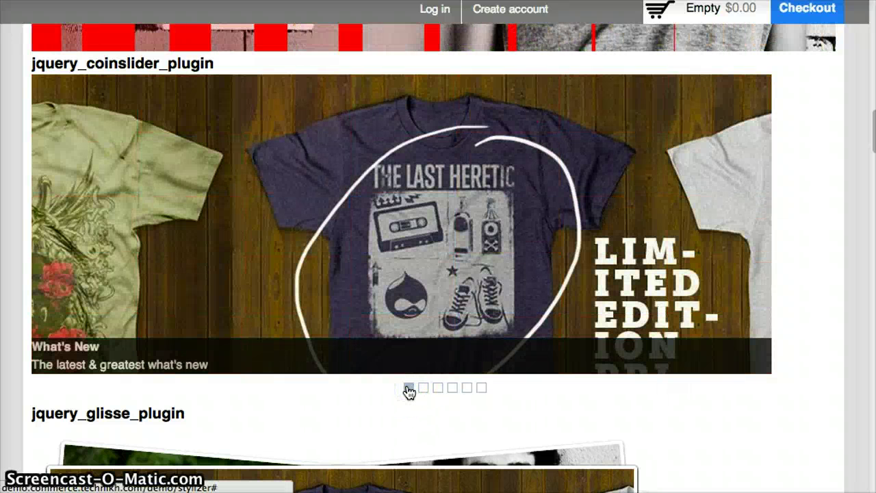
{"action": "left_click", "coordinate": [423, 388]}
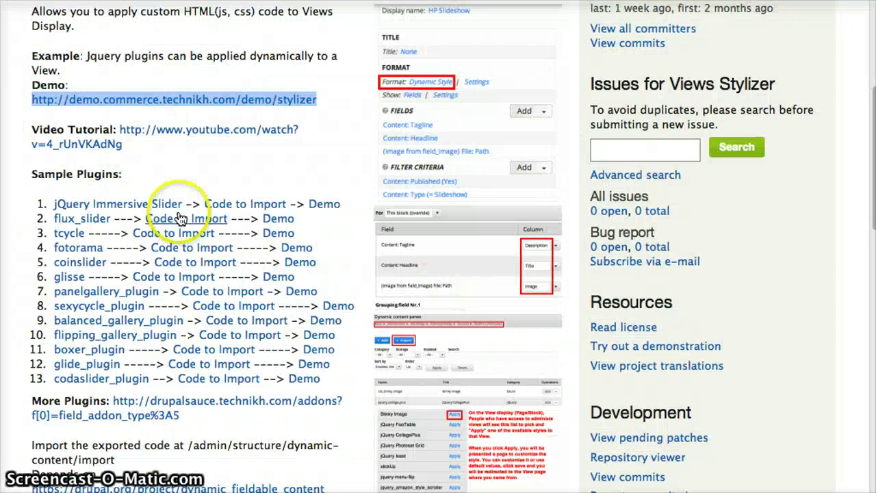
Open the coinslider sample plugin and its Code to Import page, and bring the jQuery Coinslider export code into view.
{"action": "left_click", "coordinate": [69, 265]}
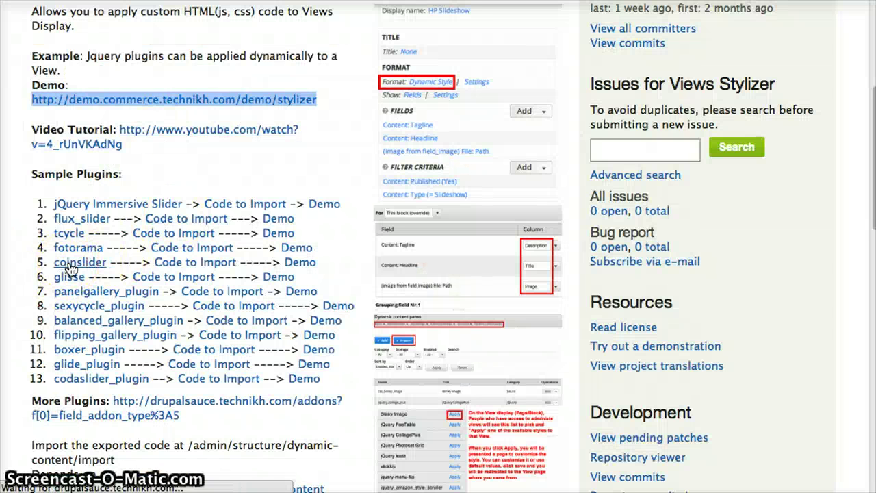
{"action": "right_click", "coordinate": [180, 264]}
{"action": "left_click", "coordinate": [195, 267]}
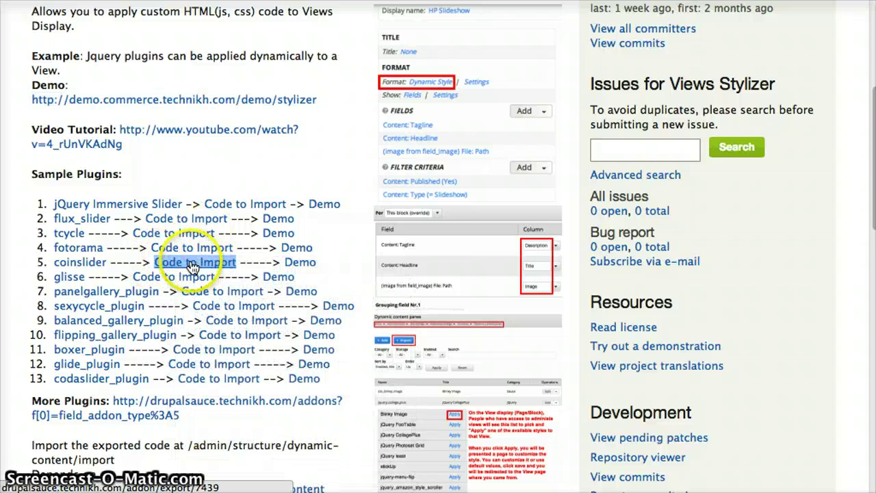
{"action": "key", "text": "ctrl+Tab"}
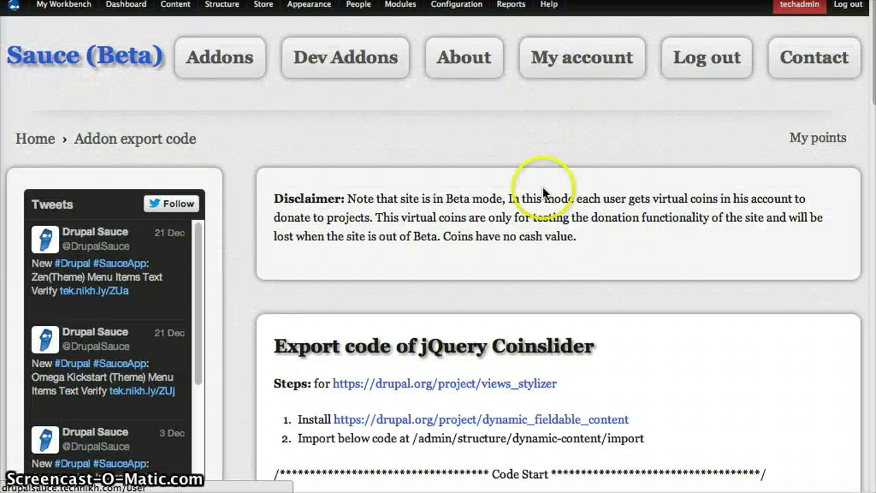
{"action": "scroll", "coordinate": [548, 262], "scroll_direction": "down", "scroll_amount": 3}
{"action": "scroll", "coordinate": [548, 262], "scroll_direction": "down", "scroll_amount": 4}
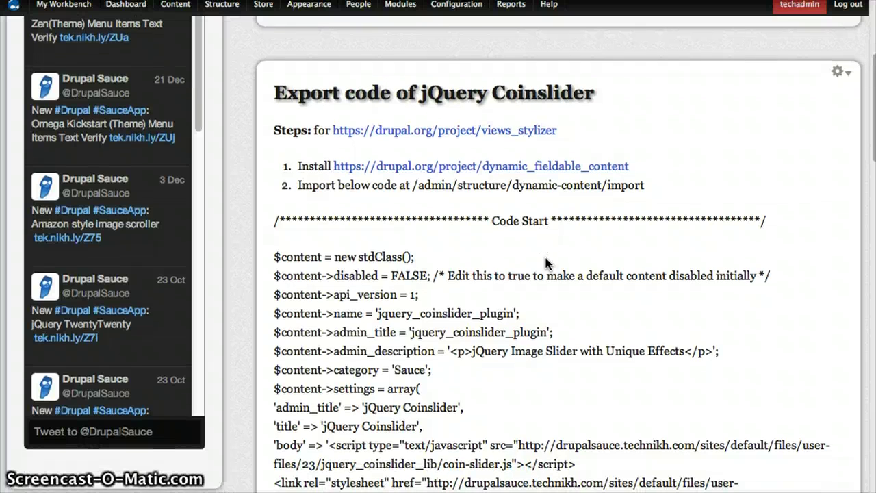
Back on the d7.technikh.com site, open the Modules page in a new tab and open the Dynamic Fieldable Content module's configuration.
{"action": "left_click", "coordinate": [456, 197]}
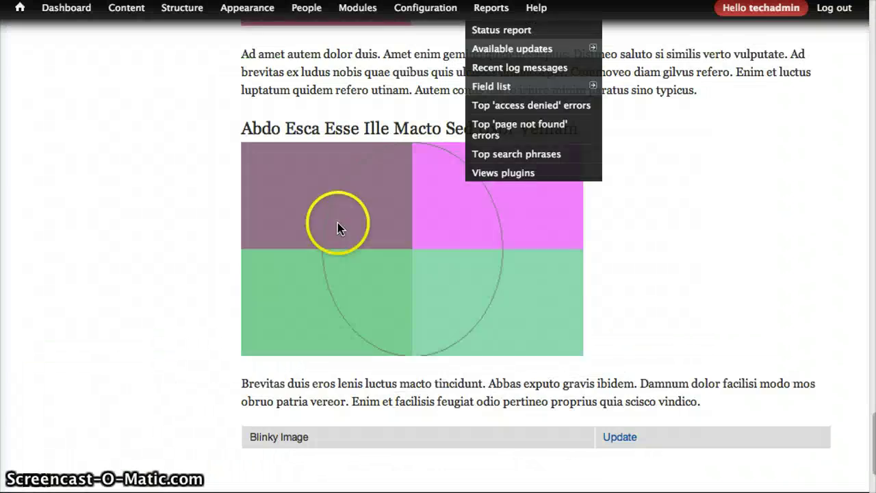
{"action": "scroll", "coordinate": [338, 222], "scroll_direction": "down", "scroll_amount": 10}
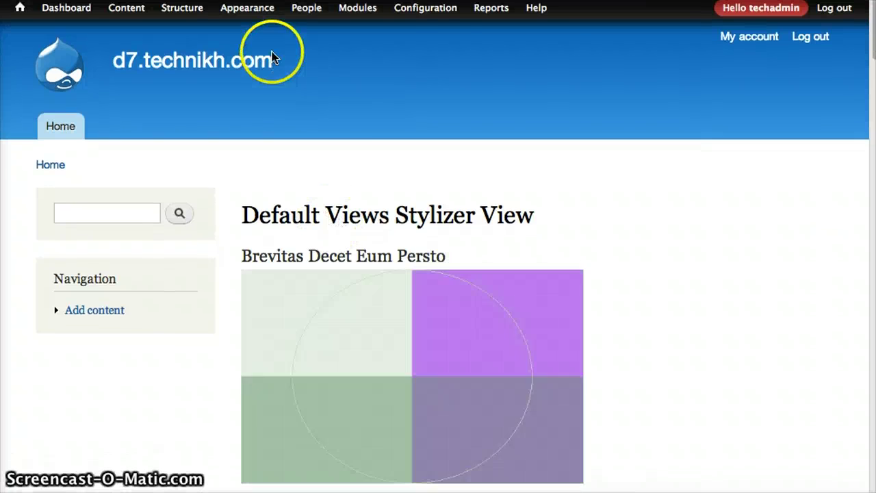
{"action": "right_click", "coordinate": [354, 10]}
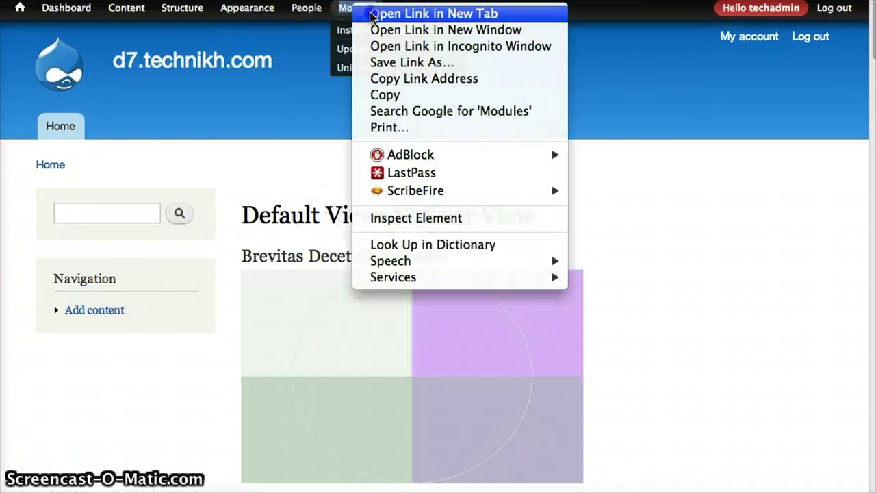
{"action": "left_click", "coordinate": [373, 12]}
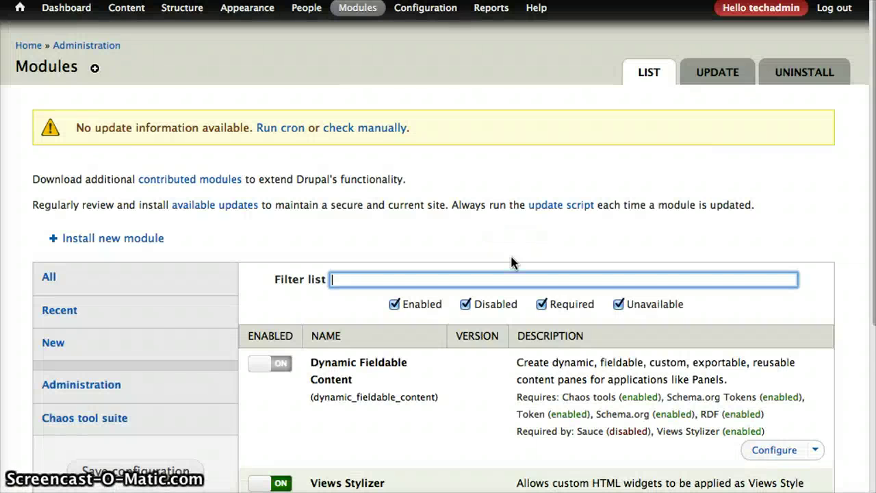
{"action": "scroll", "coordinate": [514, 262], "scroll_direction": "down", "scroll_amount": 2}
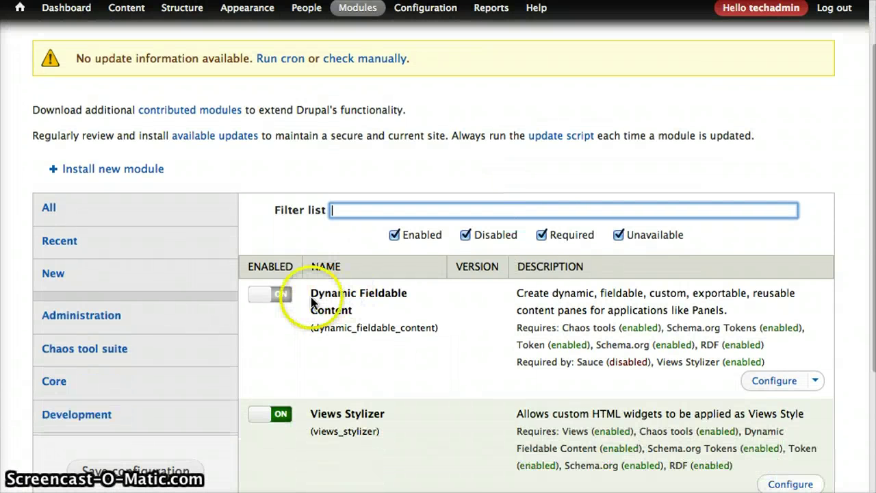
{"action": "left_click", "coordinate": [786, 385]}
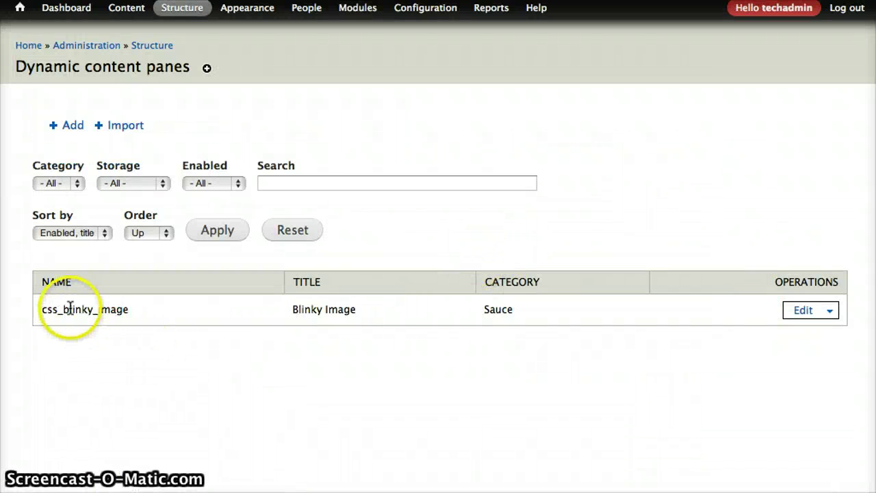
Open the import form for dynamic content panes and copy the full jQuery Coinslider export code from the Sauce site.
{"action": "mouse_move", "coordinate": [37, 314]}
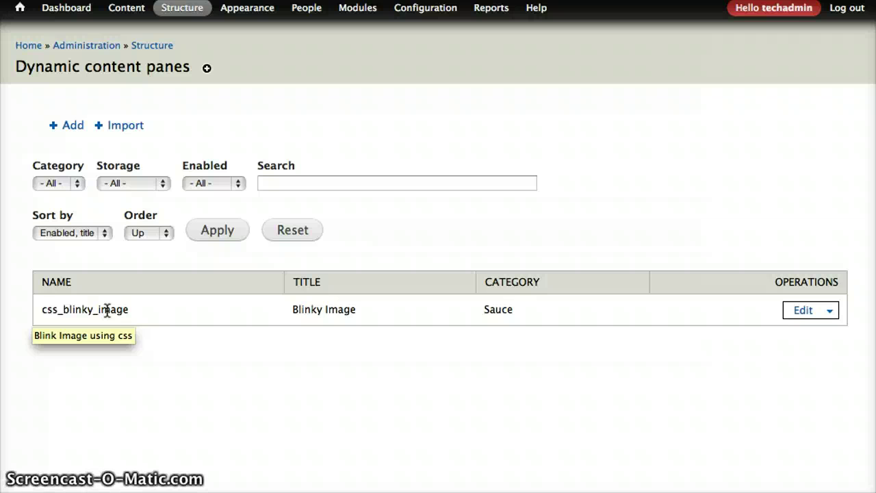
{"action": "left_click", "coordinate": [124, 127]}
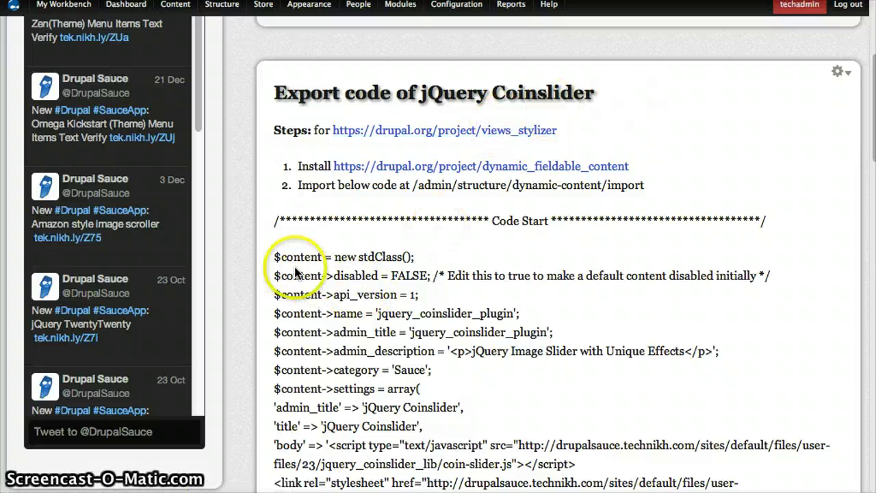
{"action": "left_click_drag", "start_coordinate": [274, 257], "coordinate": [489, 354]}
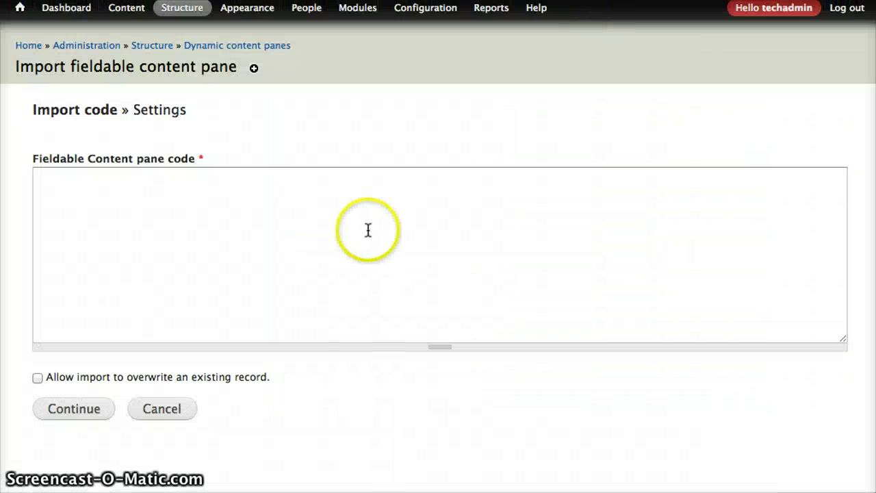
Paste the copied code as the Fieldable Content pane code, continue to its settings and save the imported jquery_coinslider_plugin pane.
{"action": "left_click", "coordinate": [322, 245]}
{"action": "key", "text": "ctrl+v"}
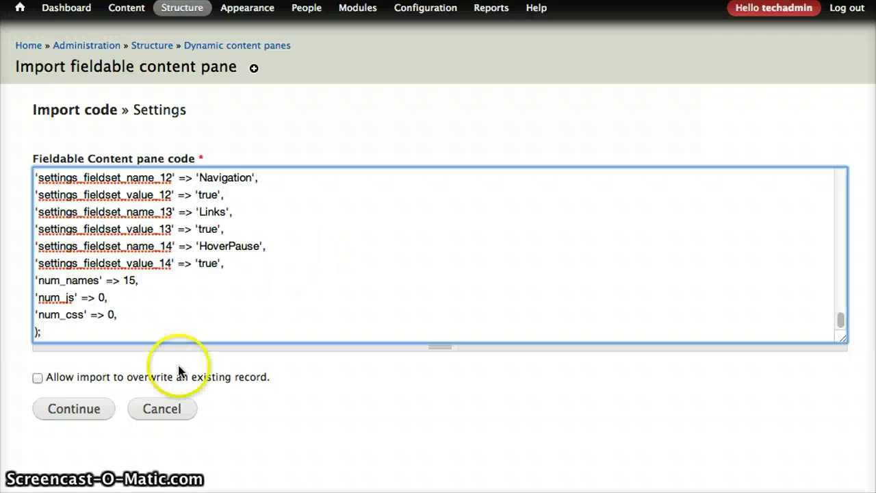
{"action": "left_click", "coordinate": [71, 413]}
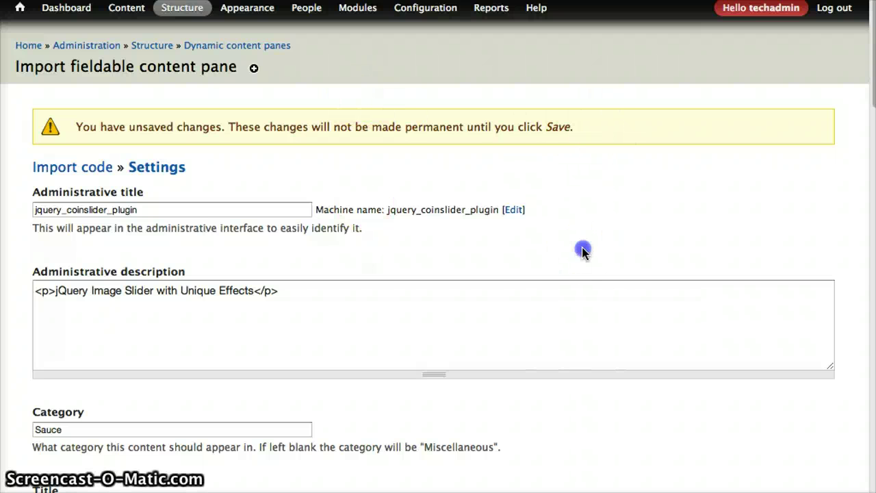
{"action": "scroll", "coordinate": [582, 250], "scroll_direction": "down", "scroll_amount": 20}
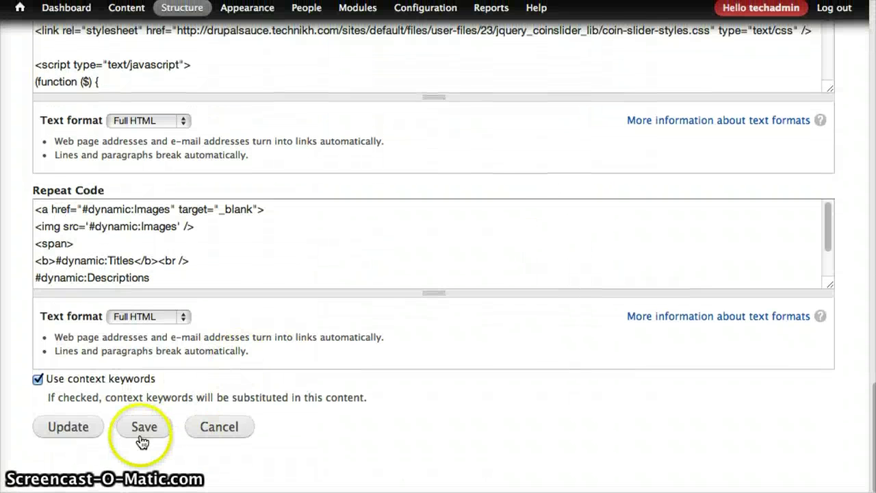
{"action": "left_click", "coordinate": [141, 438]}
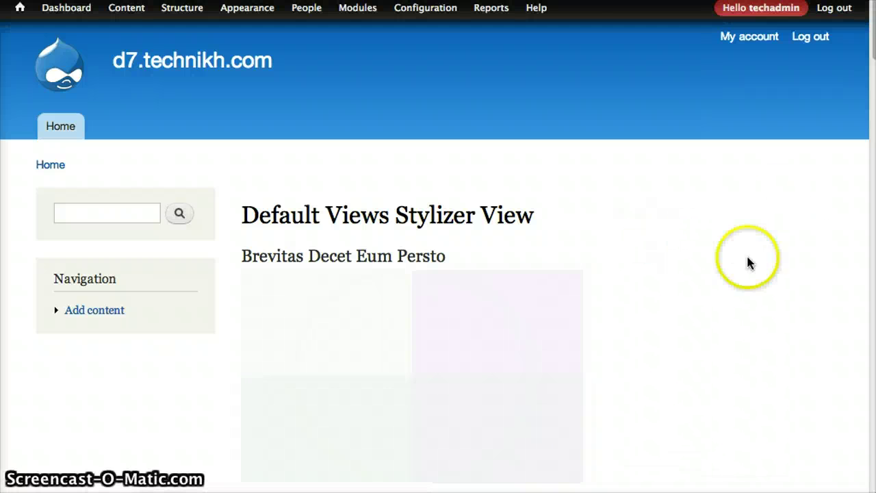
Choose to apply the jquery_coinslider_plugin style listed below the Default Views Stylizer View.
{"action": "scroll", "coordinate": [718, 327], "scroll_direction": "down", "scroll_amount": 20}
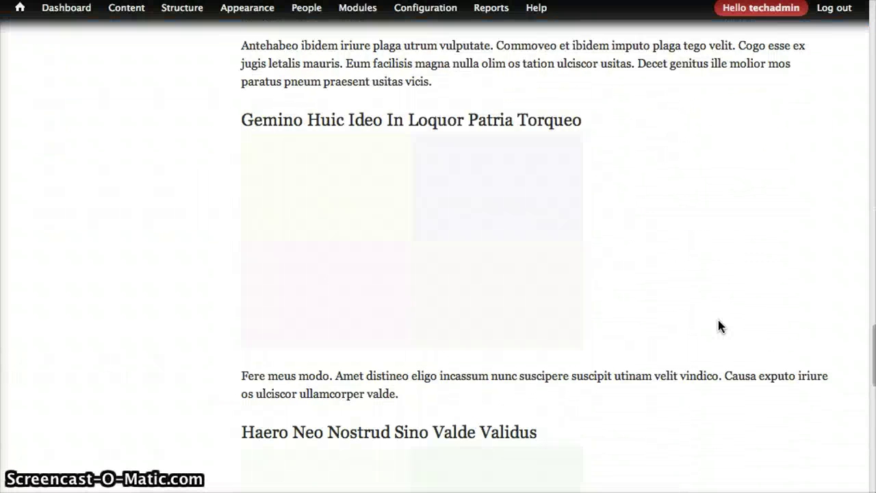
{"action": "scroll", "coordinate": [718, 326], "scroll_direction": "down", "scroll_amount": 10}
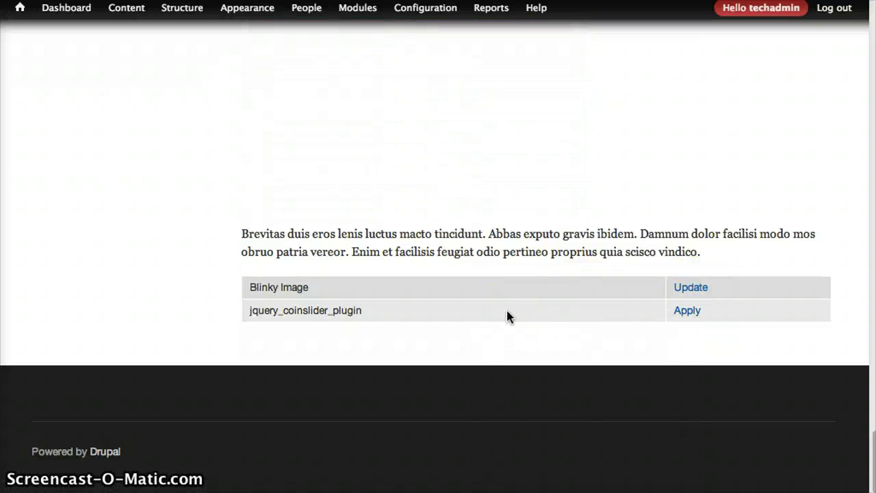
{"action": "left_click", "coordinate": [601, 313]}
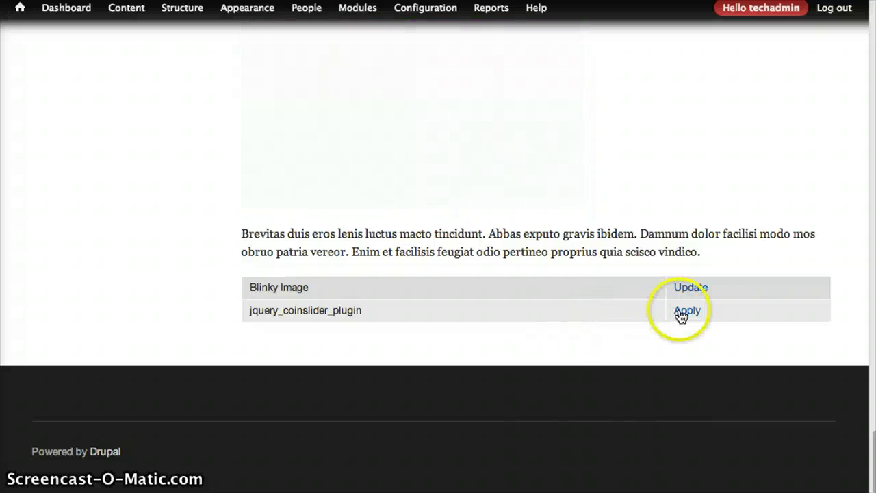
{"action": "left_click", "coordinate": [687, 312]}
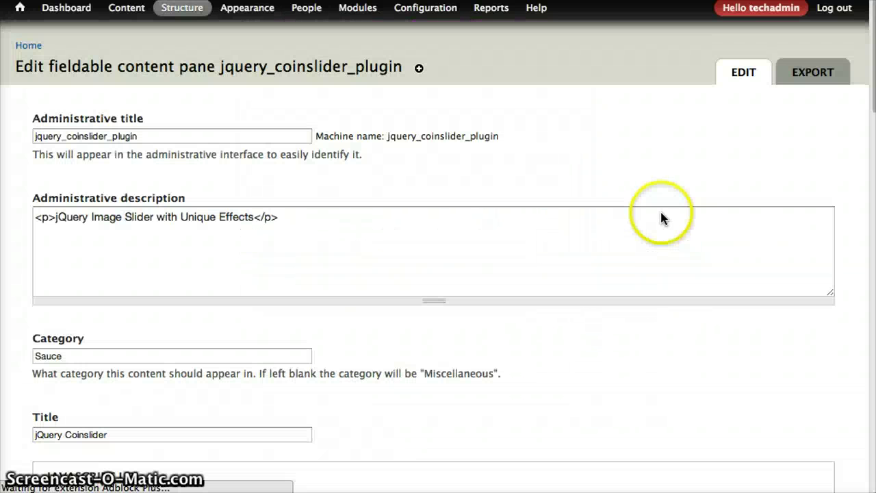
Review the coinslider plugin's widget settings, body and repeat code, and save the pane with its default values.
{"action": "scroll", "coordinate": [481, 270], "scroll_direction": "down", "scroll_amount": 5}
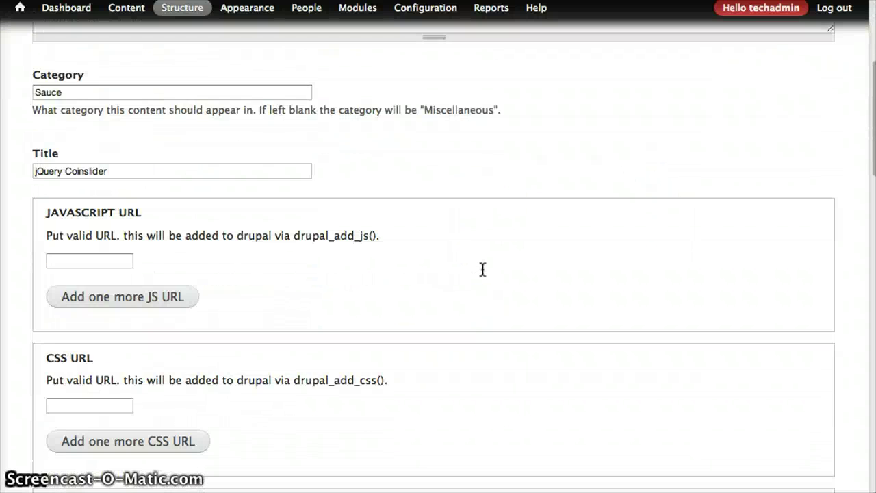
{"action": "scroll", "coordinate": [482, 270], "scroll_direction": "down", "scroll_amount": 8}
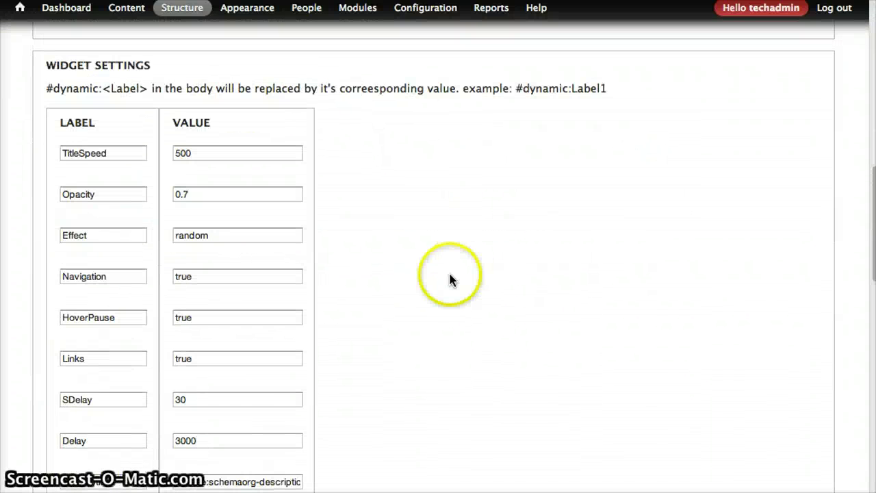
{"action": "scroll", "coordinate": [450, 277], "scroll_direction": "down", "scroll_amount": 2}
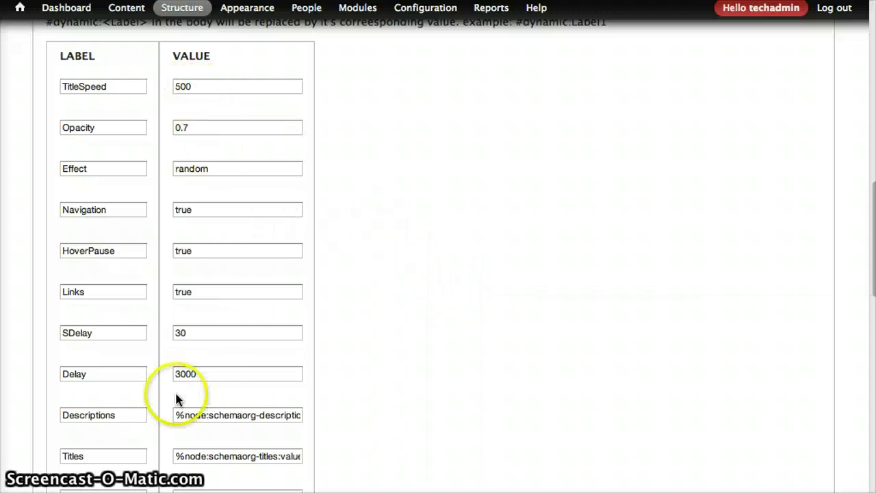
{"action": "scroll", "coordinate": [216, 399], "scroll_direction": "down", "scroll_amount": 7}
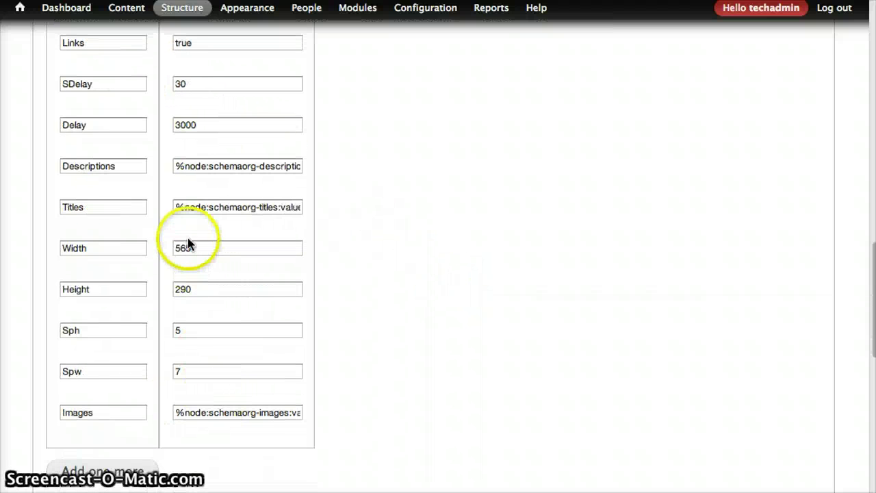
{"action": "scroll", "coordinate": [434, 345], "scroll_direction": "down", "scroll_amount": 7}
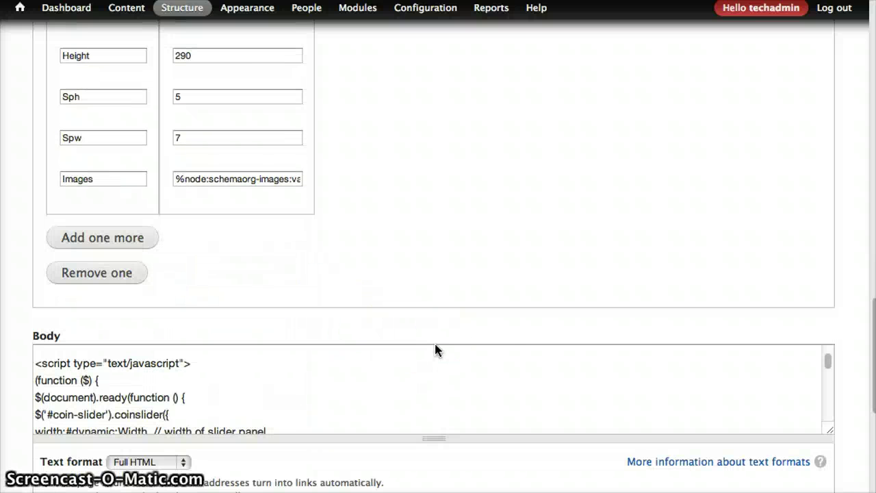
{"action": "scroll", "coordinate": [538, 289], "scroll_direction": "down", "scroll_amount": 10}
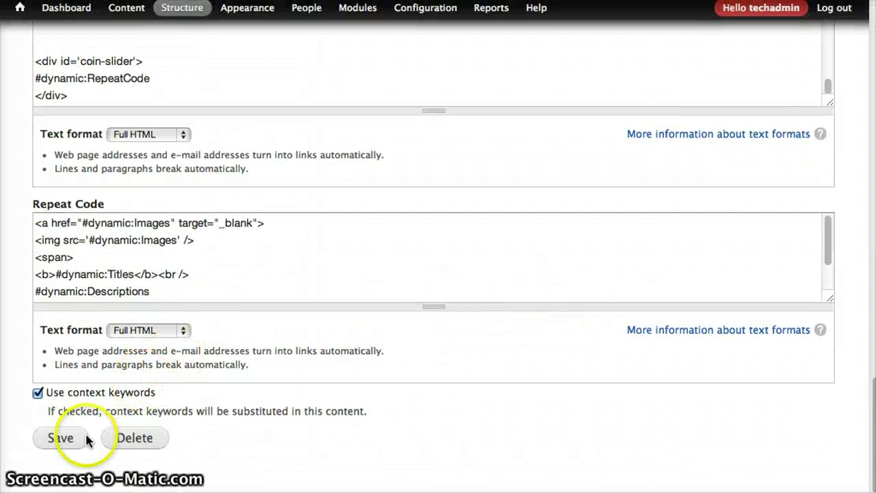
{"action": "left_click", "coordinate": [513, 338]}
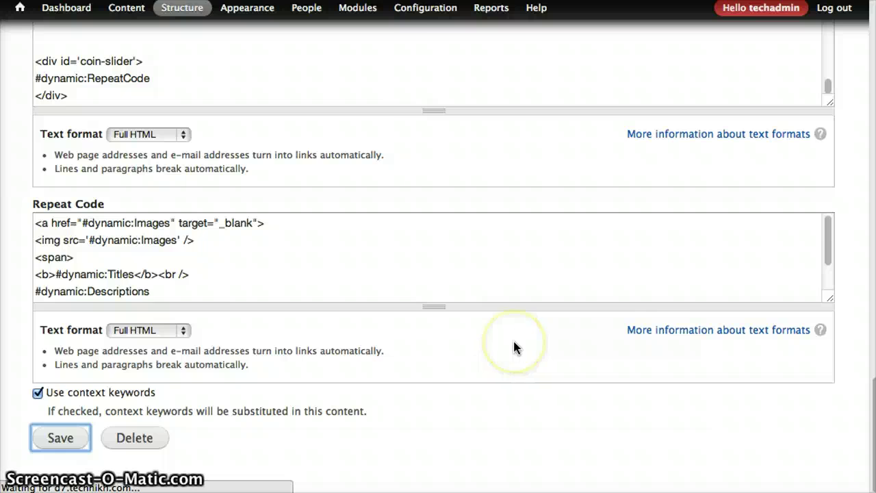
Examine the coin slider on the Default Views Stylizer View by advancing it through two slides.
{"action": "scroll", "coordinate": [515, 347], "scroll_direction": "down", "scroll_amount": 12}
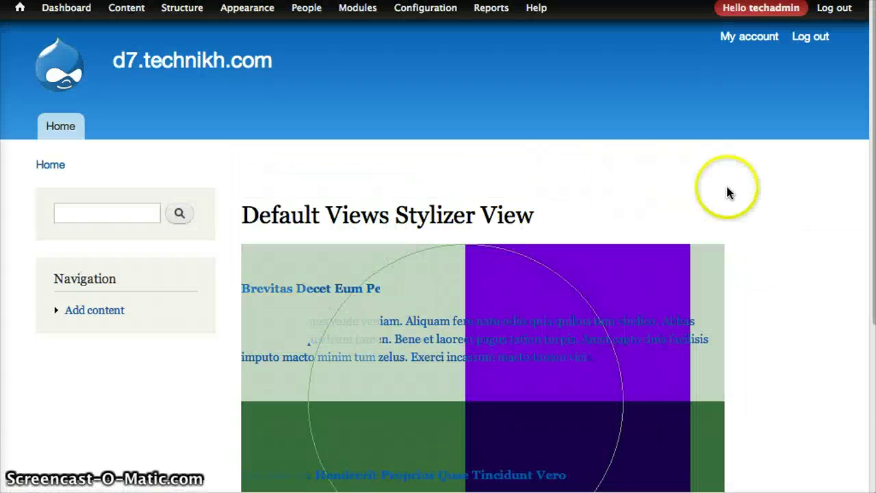
{"action": "scroll", "coordinate": [766, 217], "scroll_direction": "down", "scroll_amount": 3}
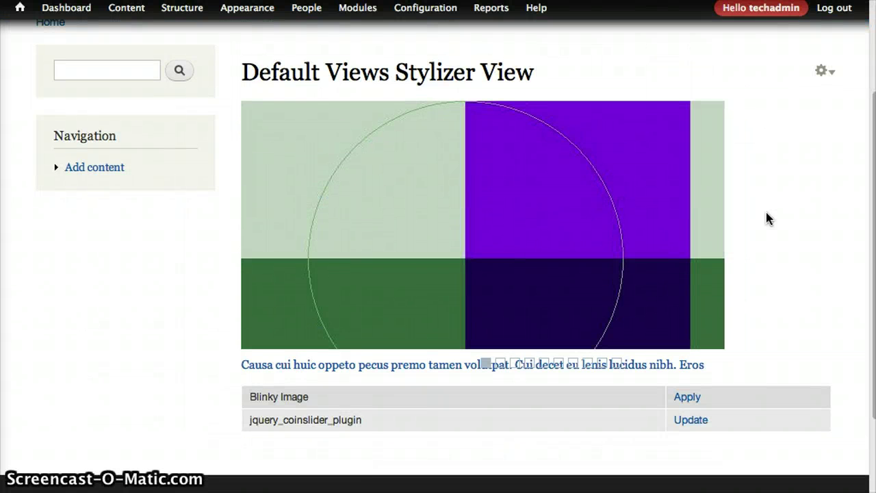
{"action": "mouse_move", "coordinate": [647, 237]}
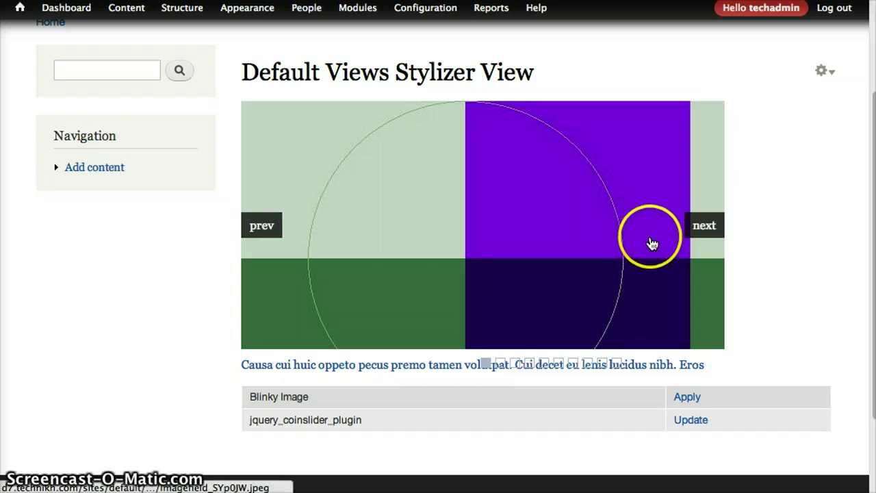
{"action": "left_click", "coordinate": [712, 227]}
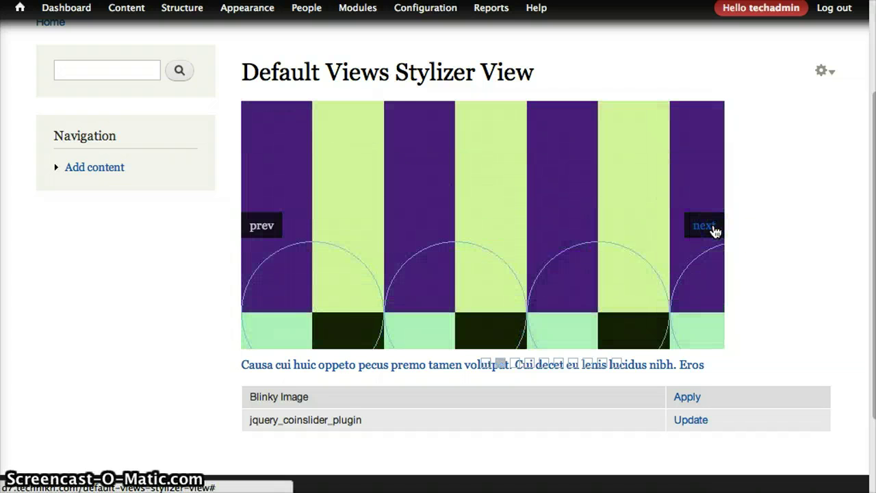
{"action": "left_click", "coordinate": [712, 227]}
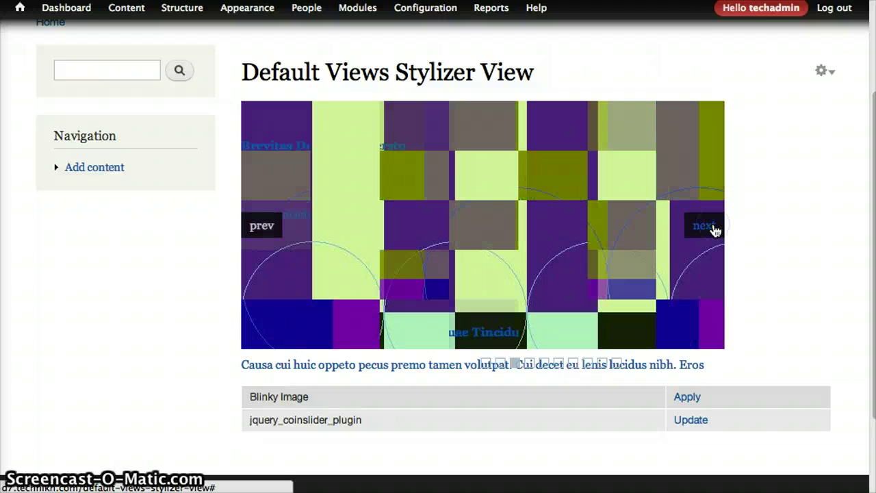
{"action": "left_click", "coordinate": [820, 245]}
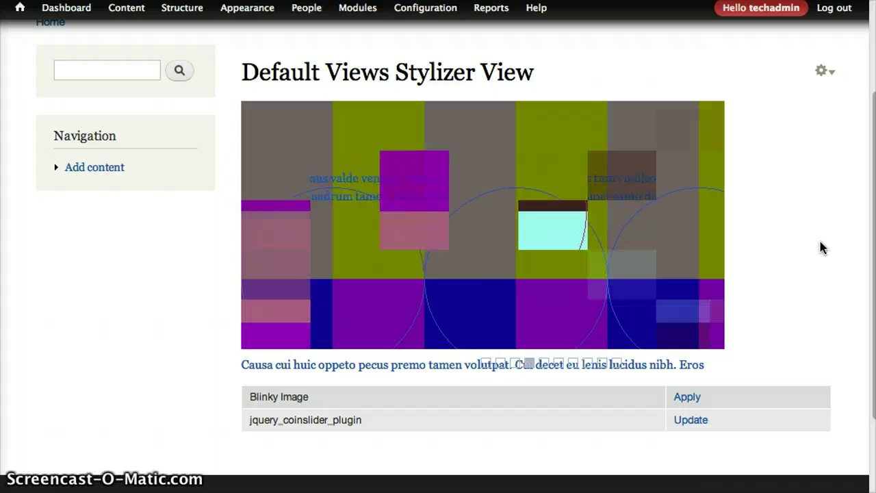
{"action": "scroll", "coordinate": [821, 248], "scroll_direction": "up", "scroll_amount": 2}
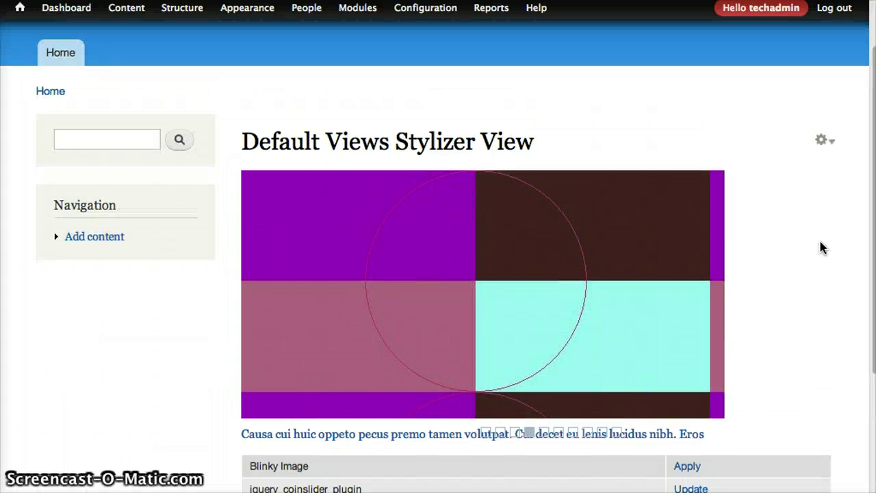
{"action": "scroll", "coordinate": [818, 231], "scroll_direction": "down", "scroll_amount": 2}
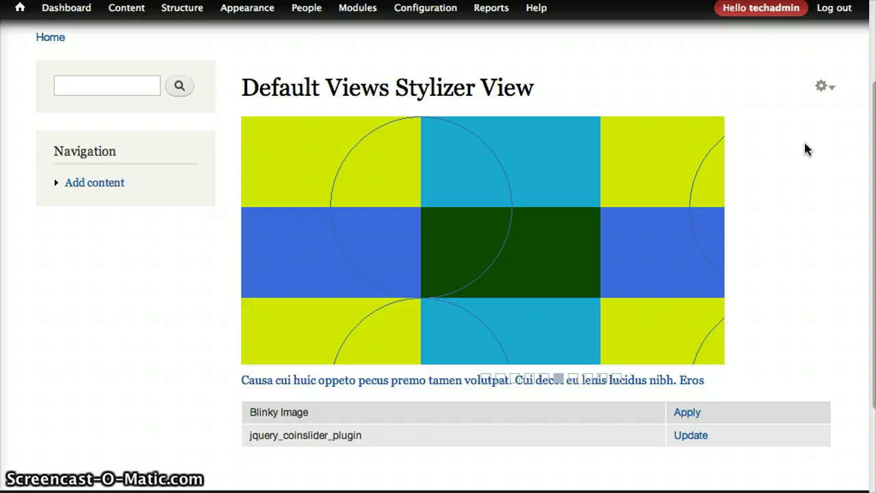
{"action": "scroll", "coordinate": [805, 144], "scroll_direction": "up", "scroll_amount": 2}
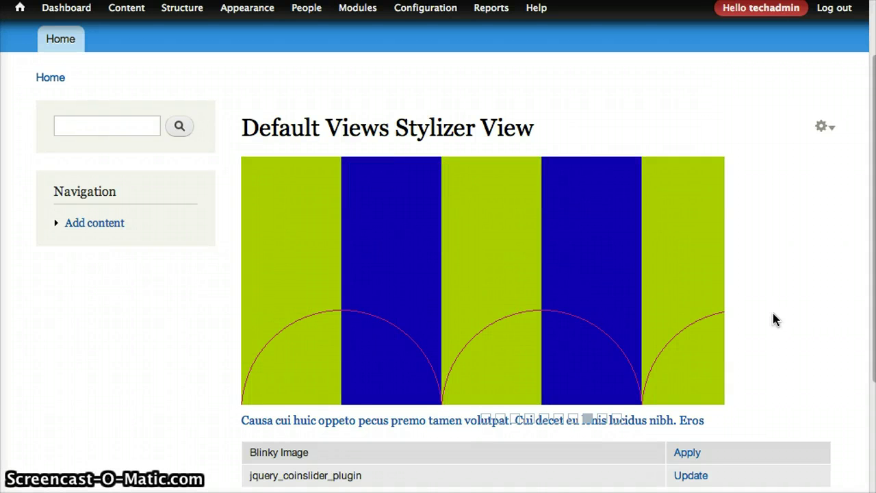
{"action": "scroll", "coordinate": [774, 315], "scroll_direction": "up", "scroll_amount": 3}
{"action": "scroll", "coordinate": [773, 314], "scroll_direction": "down", "scroll_amount": 2}
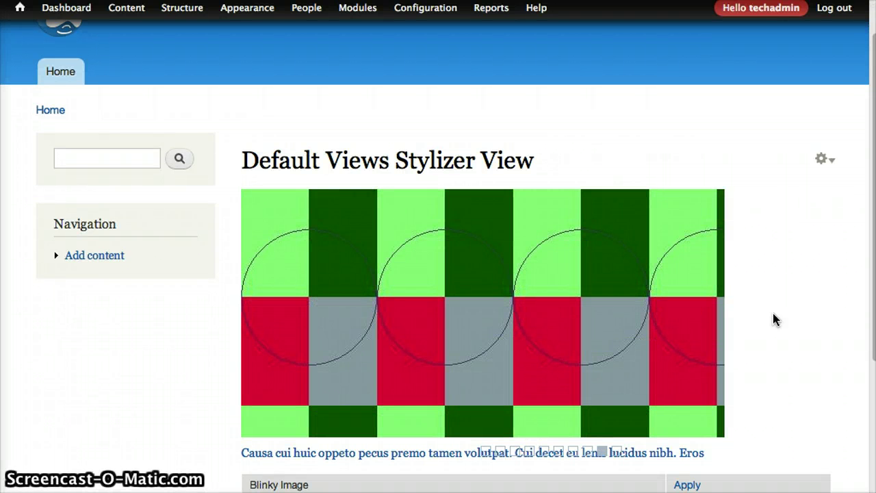
{"action": "scroll", "coordinate": [772, 318], "scroll_direction": "up", "scroll_amount": 1}
{"action": "scroll", "coordinate": [773, 313], "scroll_direction": "down", "scroll_amount": 2}
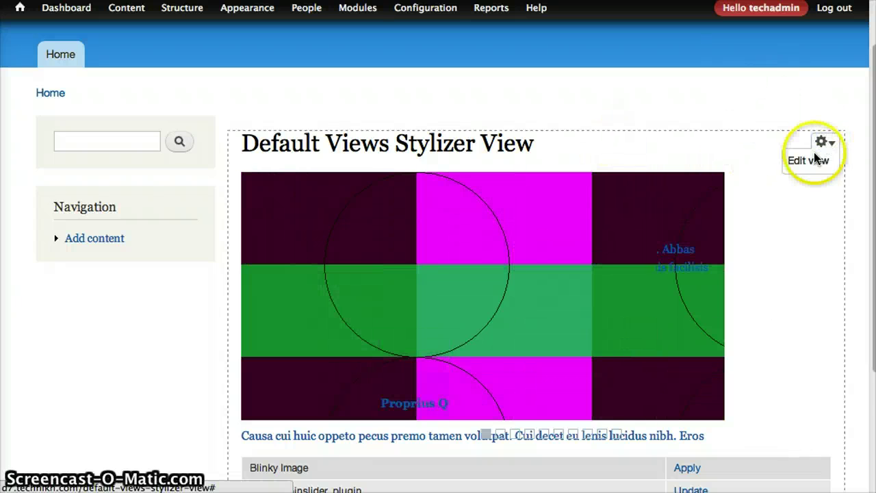
Open the edit page of the Default Views Stylizer View in a separate browser tab and switch to it.
{"action": "right_click", "coordinate": [814, 160]}
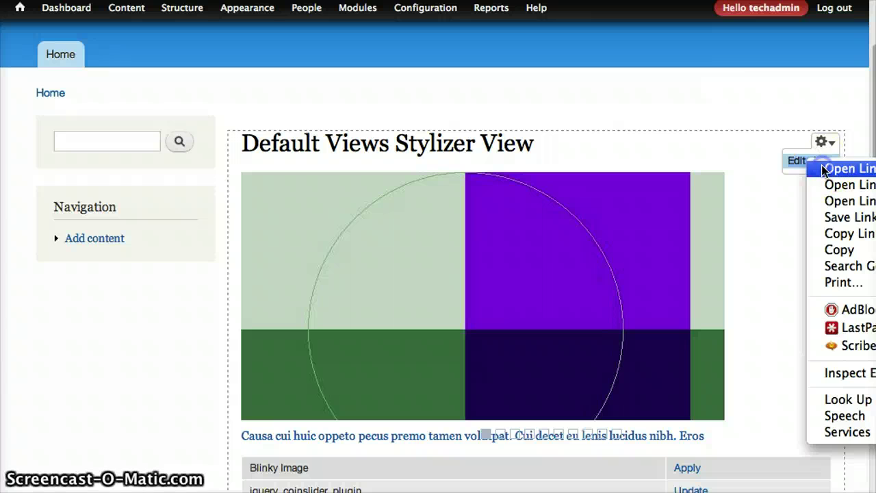
{"action": "left_click", "coordinate": [823, 169]}
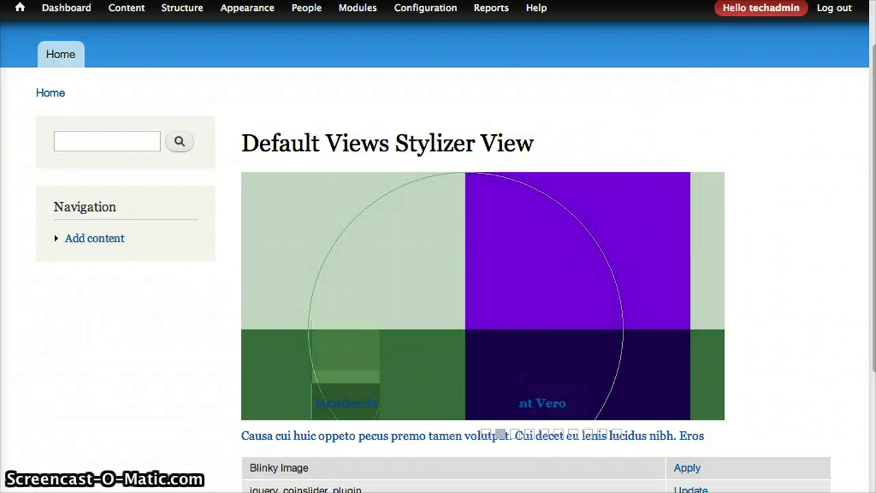
{"action": "key", "text": "ctrl+Tab"}
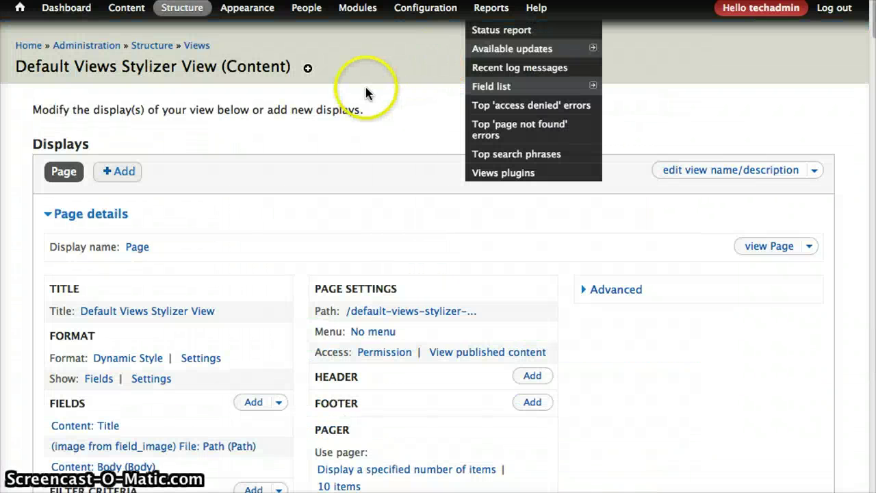
Open the field management page of the Slideshow content type separately and review its fields before returning to the view's edit page.
{"action": "mouse_move", "coordinate": [177, 13]}
{"action": "mouse_move", "coordinate": [188, 59]}
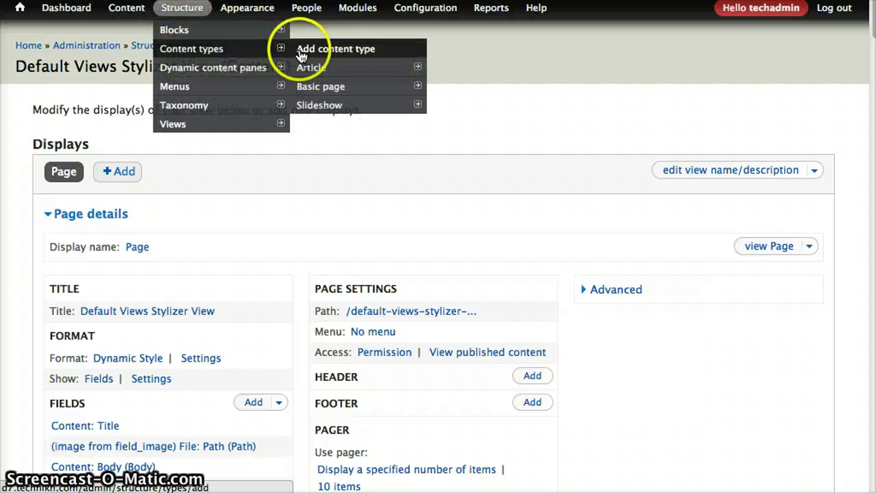
{"action": "mouse_move", "coordinate": [353, 106]}
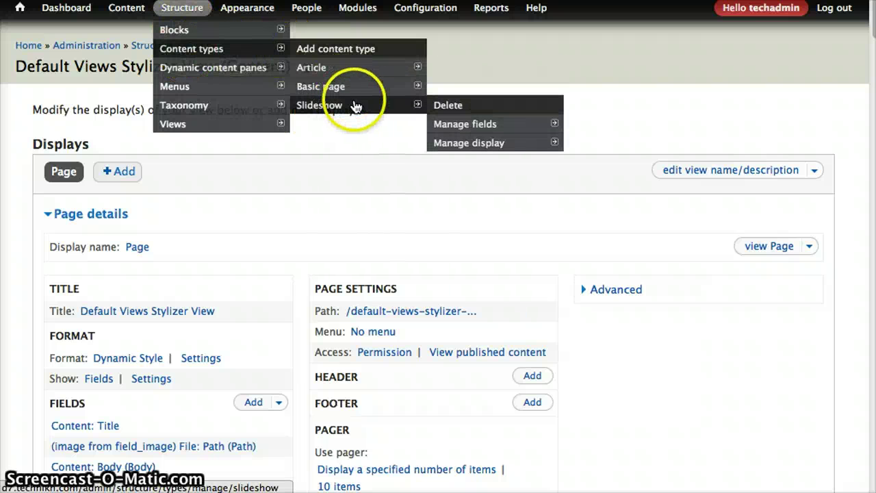
{"action": "right_click", "coordinate": [466, 123]}
{"action": "left_click", "coordinate": [506, 121]}
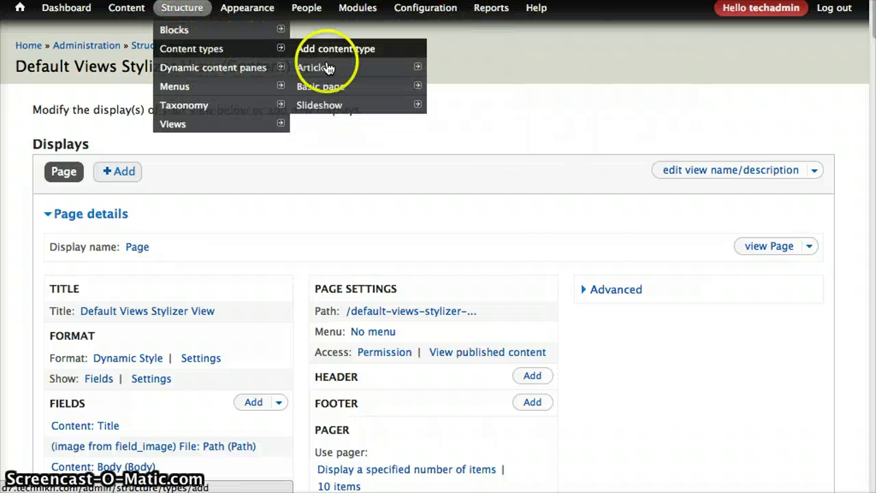
{"action": "mouse_move", "coordinate": [334, 73]}
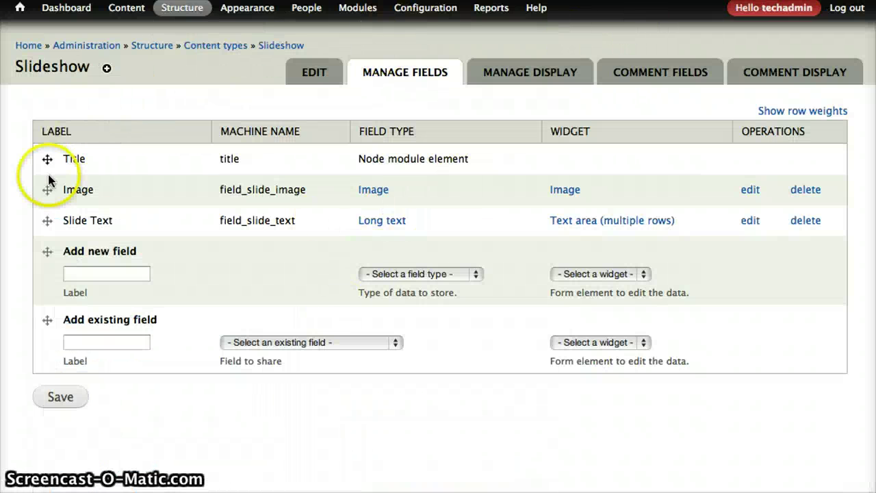
{"action": "mouse_move", "coordinate": [247, 7]}
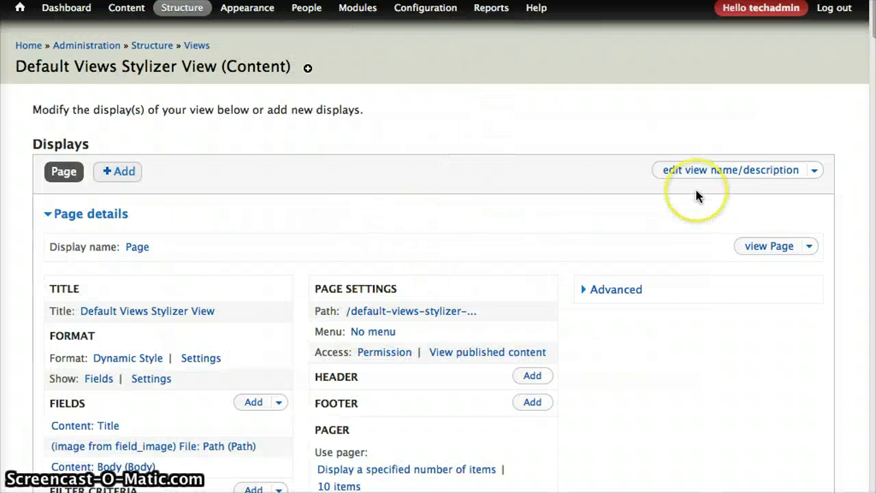
Clone the Default Views Stylizer View under the view name "Home page slideshow".
{"action": "scroll", "coordinate": [622, 219], "scroll_direction": "down", "scroll_amount": 5}
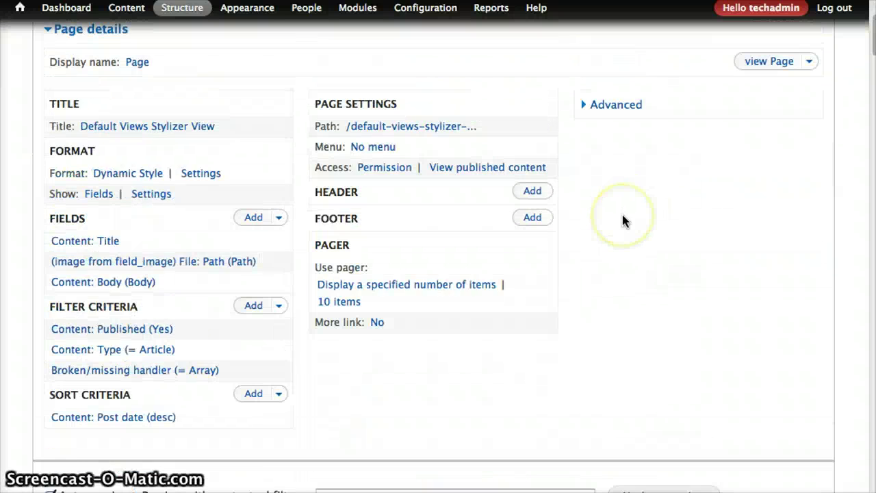
{"action": "scroll", "coordinate": [670, 216], "scroll_direction": "up", "scroll_amount": 2}
{"action": "scroll", "coordinate": [727, 130], "scroll_direction": "up", "scroll_amount": 2}
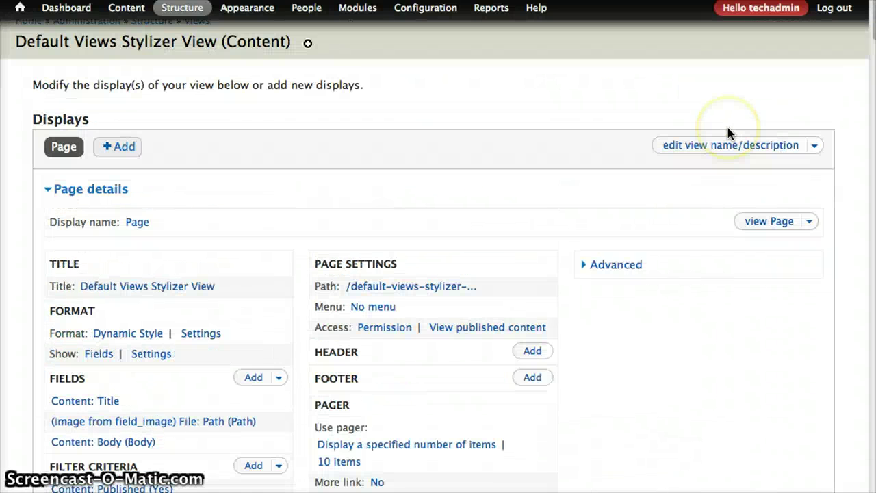
{"action": "left_click", "coordinate": [819, 148]}
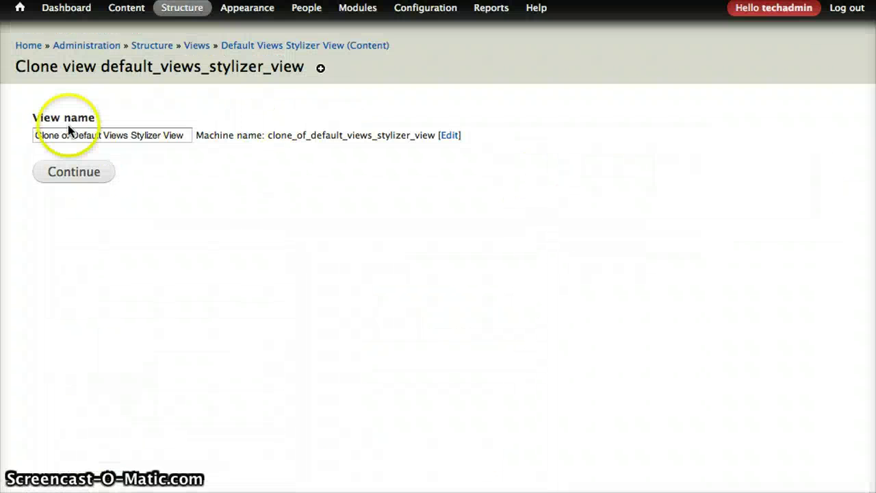
{"action": "left_click", "coordinate": [68, 135]}
{"action": "type", "text": "H"}
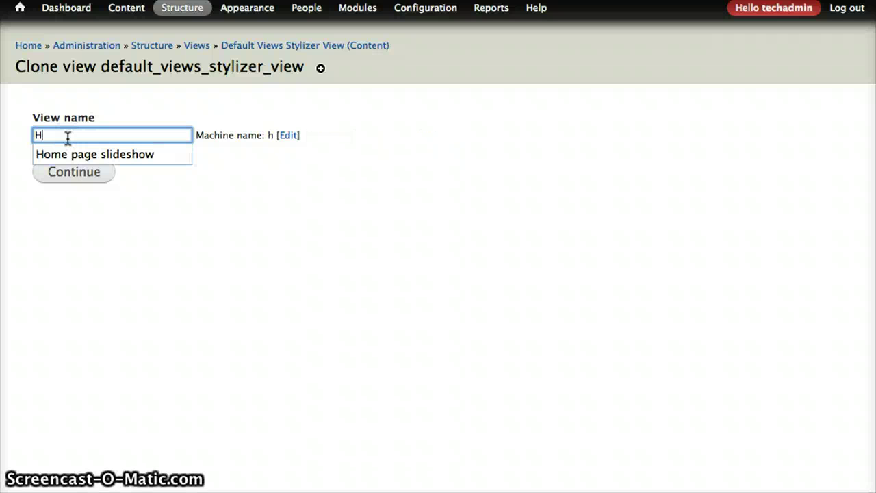
{"action": "type", "text": "ome"}
{"action": "left_click", "coordinate": [45, 153]}
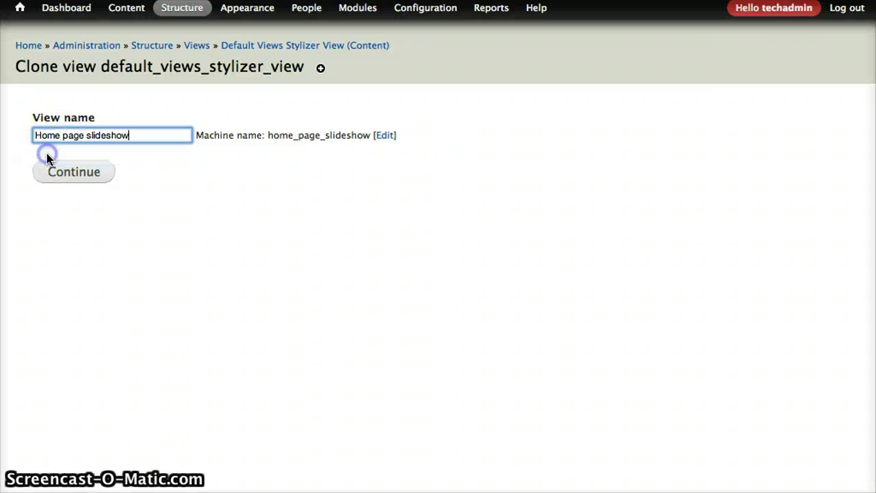
{"action": "left_click", "coordinate": [72, 175]}
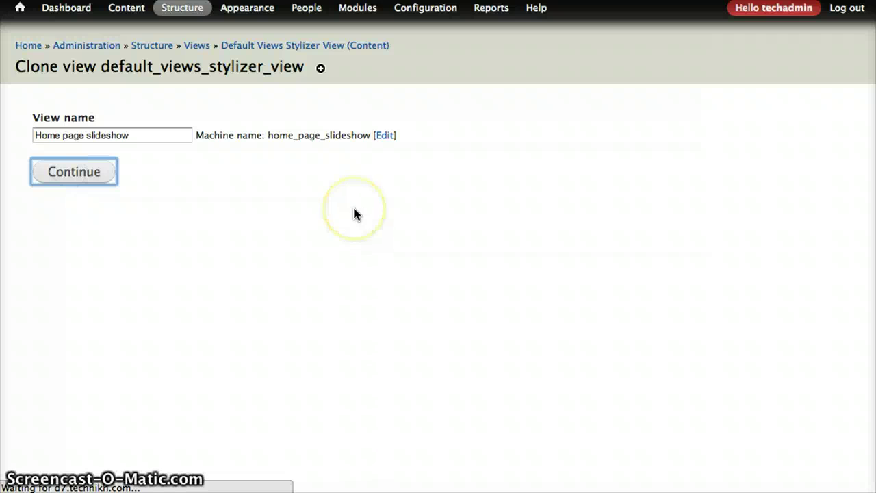
Change the cloned view's Content: Type filter from Article to Slideshow and apply it to all displays.
{"action": "scroll", "coordinate": [354, 213], "scroll_direction": "down", "scroll_amount": 3}
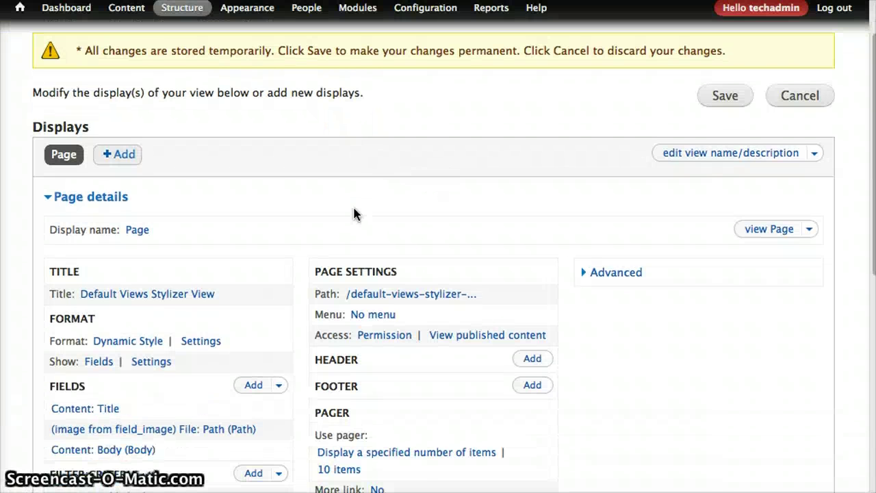
{"action": "scroll", "coordinate": [354, 214], "scroll_direction": "down", "scroll_amount": 2}
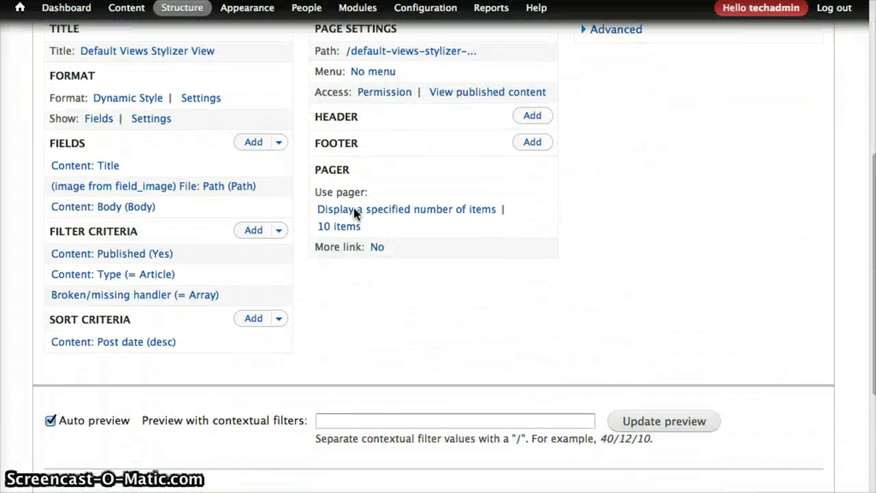
{"action": "left_click", "coordinate": [159, 279]}
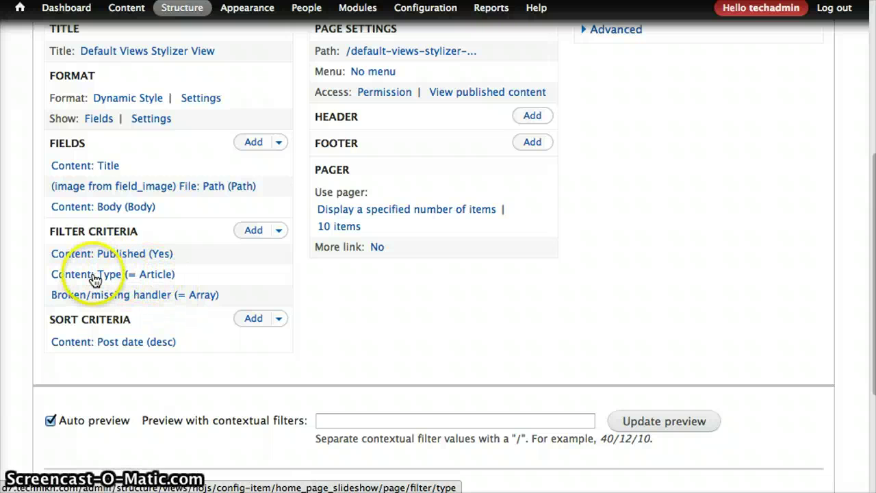
{"action": "left_click", "coordinate": [125, 275]}
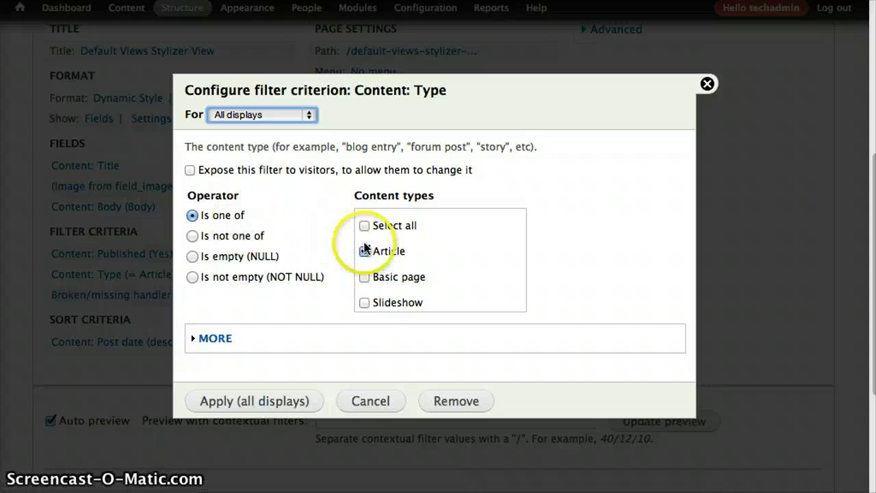
{"action": "left_click", "coordinate": [364, 252]}
{"action": "left_click", "coordinate": [364, 303]}
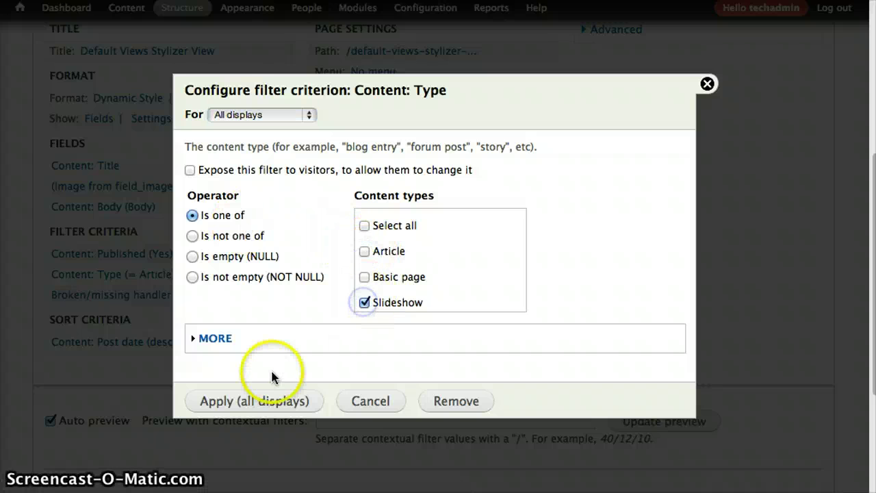
{"action": "left_click", "coordinate": [235, 401]}
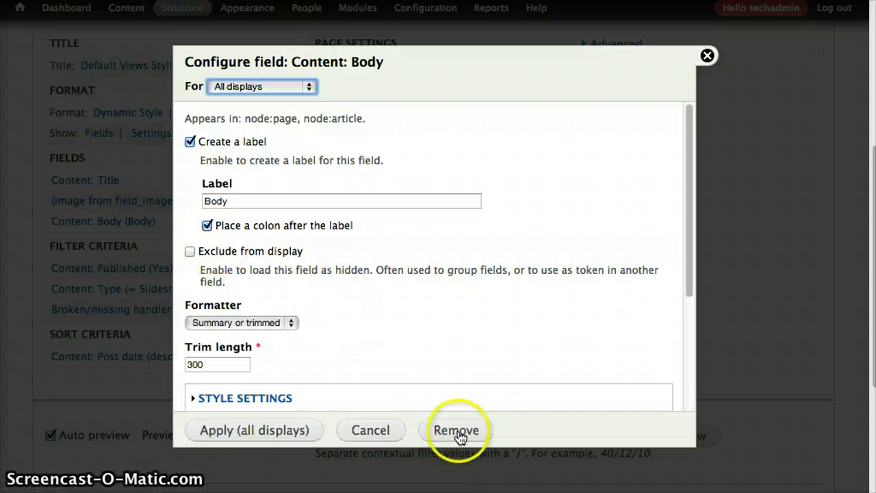
Remove the Content: Body field from the view and add the Content: Slide Text field for all displays.
{"action": "left_click", "coordinate": [457, 431]}
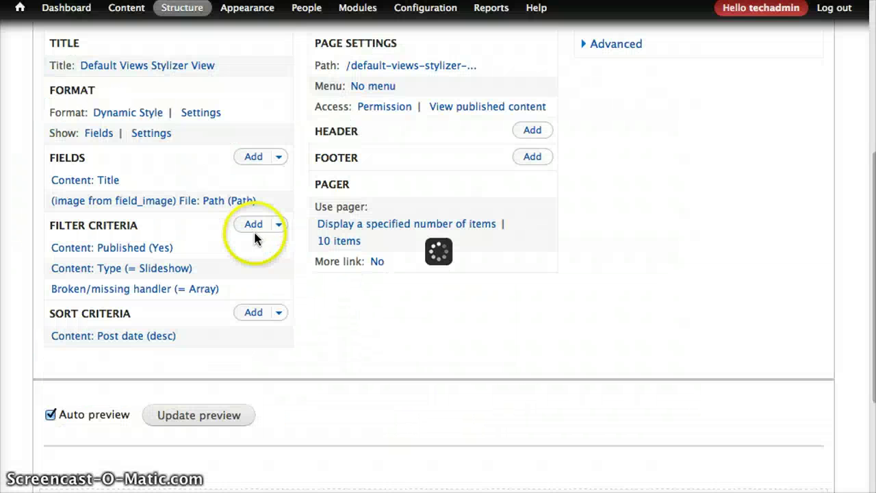
{"action": "left_click", "coordinate": [253, 158]}
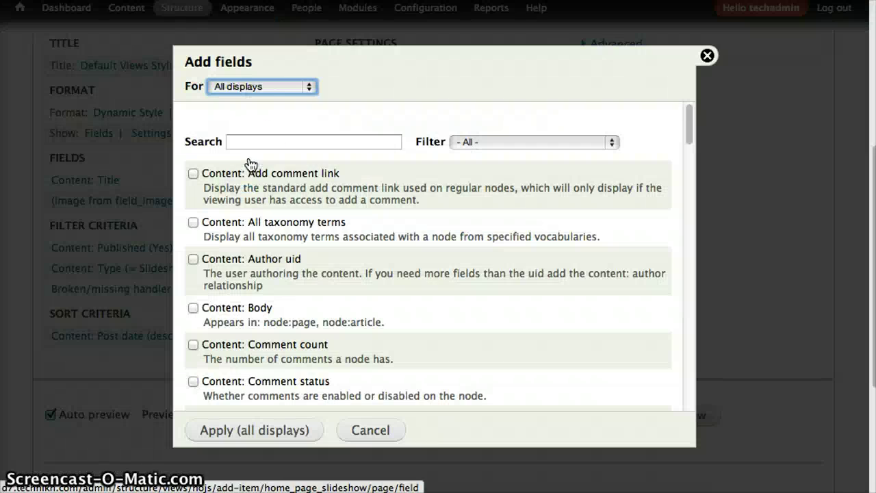
{"action": "left_click", "coordinate": [258, 141]}
{"action": "type", "text": "sl"}
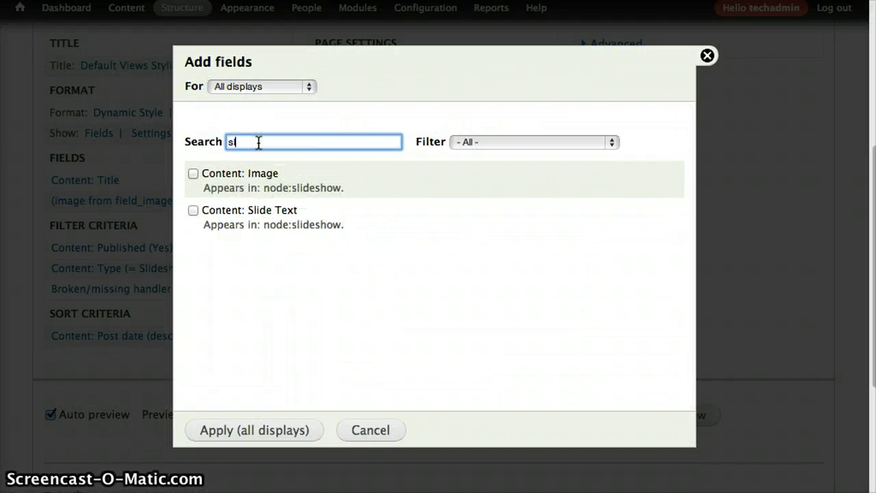
{"action": "type", "text": "ide"}
{"action": "left_click", "coordinate": [233, 213]}
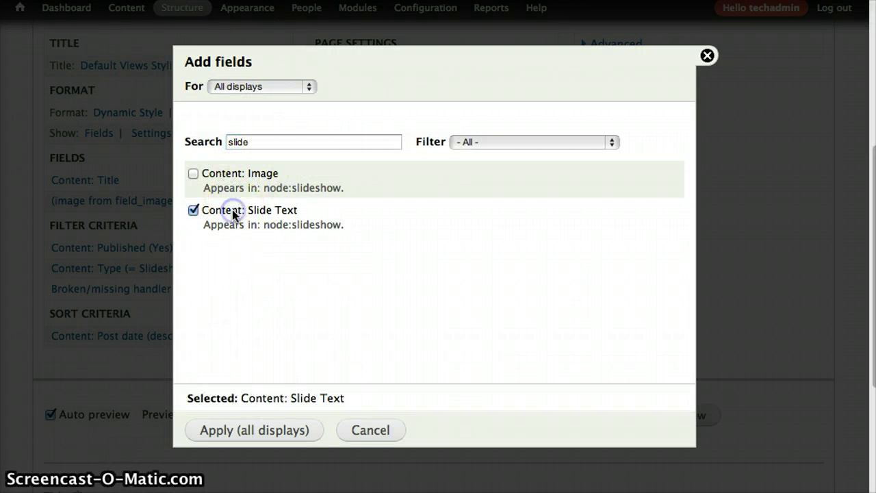
{"action": "left_click", "coordinate": [236, 431]}
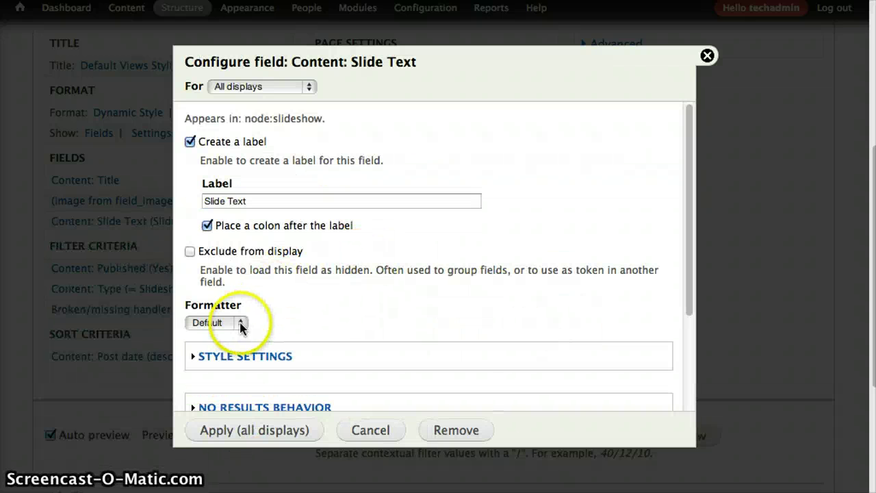
Review the Slide Text field's style settings, set its formatter to Plain text and apply the configuration to all displays.
{"action": "scroll", "coordinate": [282, 285], "scroll_direction": "down", "scroll_amount": 4}
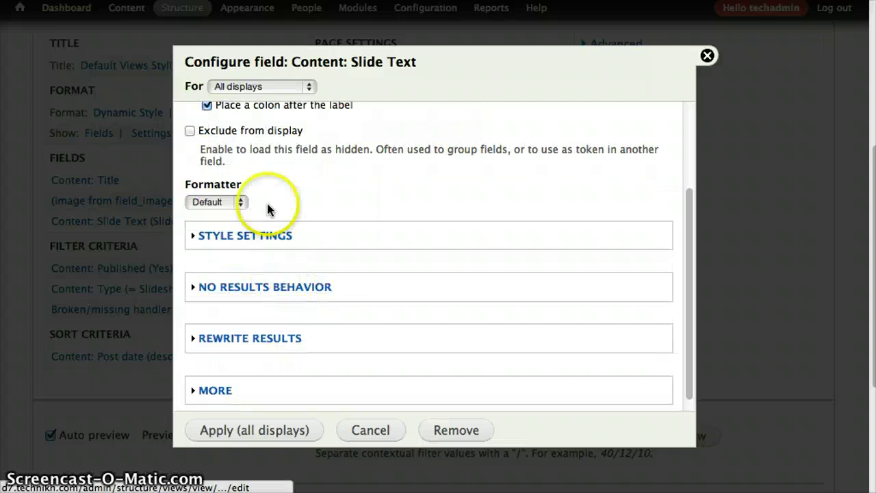
{"action": "left_click", "coordinate": [280, 236]}
{"action": "scroll", "coordinate": [347, 277], "scroll_direction": "down", "scroll_amount": 3}
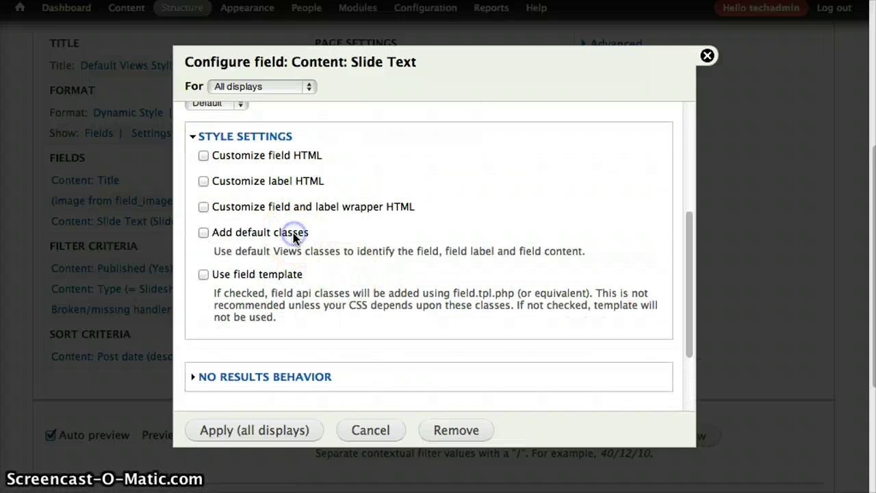
{"action": "scroll", "coordinate": [349, 246], "scroll_direction": "up", "scroll_amount": 6}
{"action": "scroll", "coordinate": [347, 249], "scroll_direction": "down", "scroll_amount": 5}
{"action": "scroll", "coordinate": [348, 249], "scroll_direction": "up", "scroll_amount": 3}
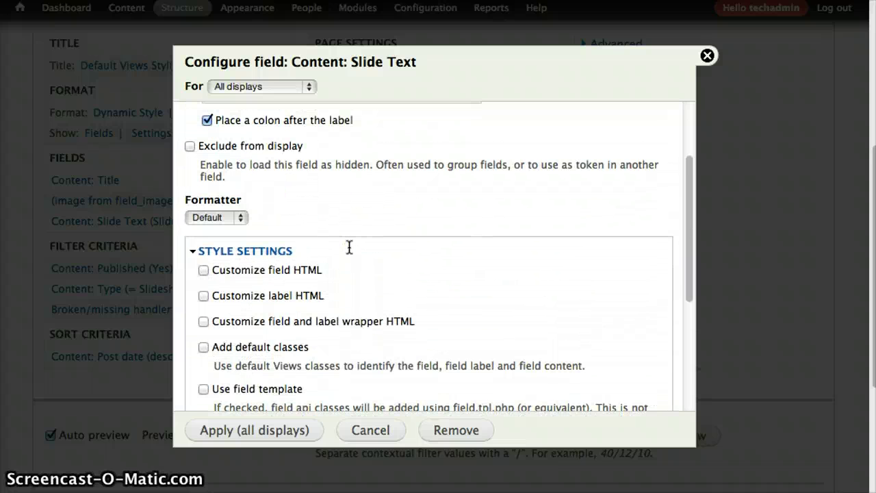
{"action": "left_click", "coordinate": [232, 220]}
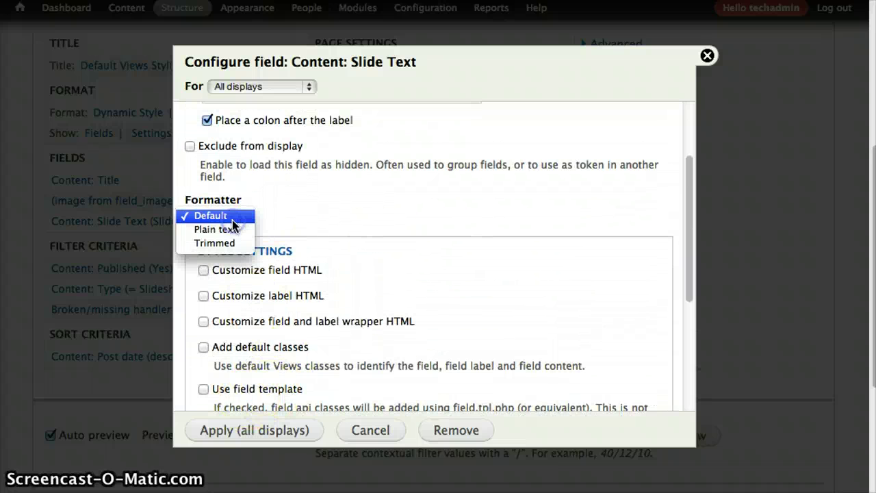
{"action": "left_click", "coordinate": [221, 228]}
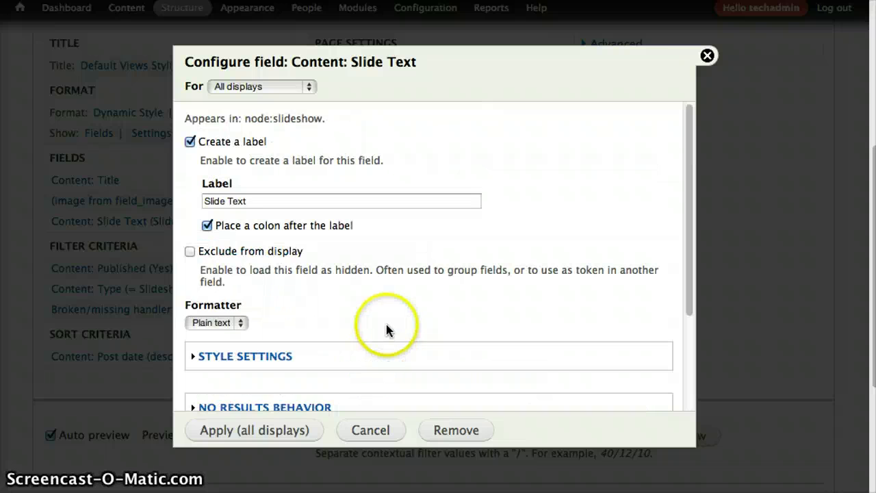
{"action": "left_click", "coordinate": [256, 431]}
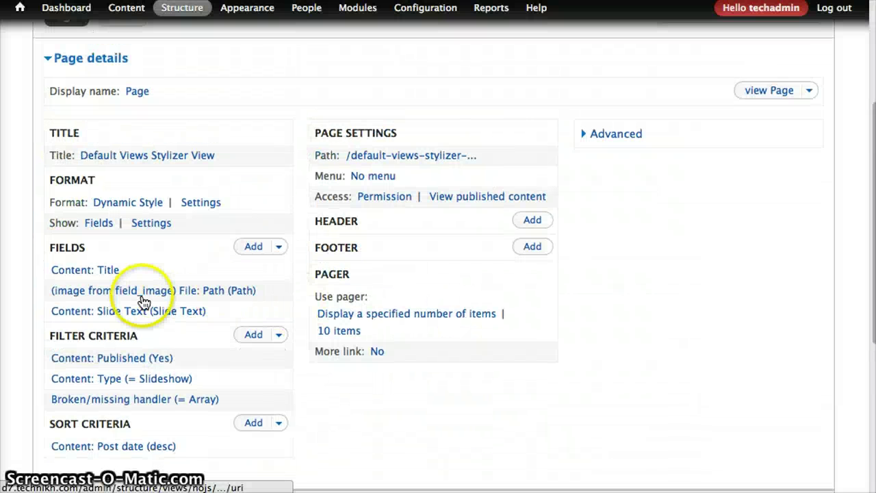
Add the Content: Image (field_slide_image:fid) relationship to the view and apply it to all displays.
{"action": "left_click", "coordinate": [226, 291]}
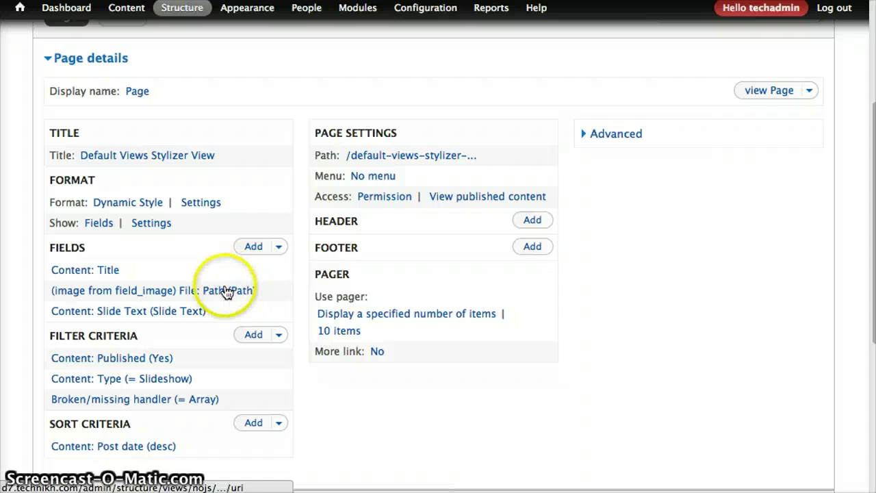
{"action": "left_click", "coordinate": [620, 134]}
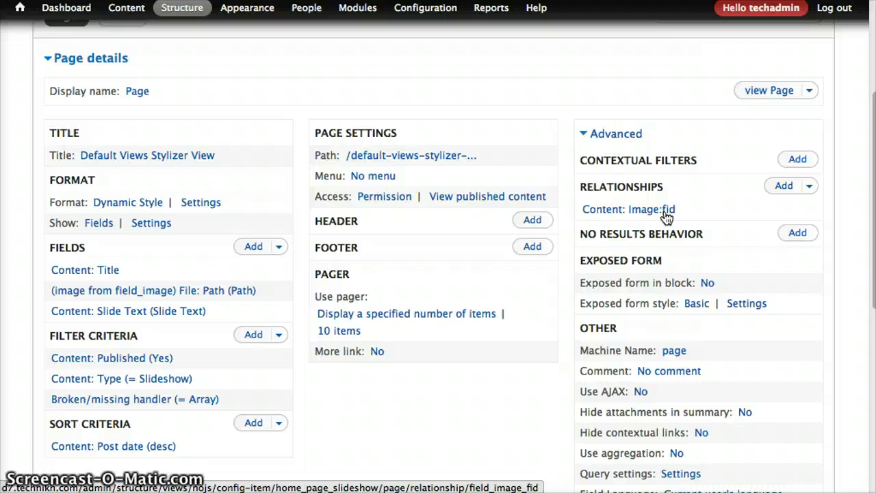
{"action": "left_click", "coordinate": [758, 192]}
{"action": "left_click", "coordinate": [784, 187]}
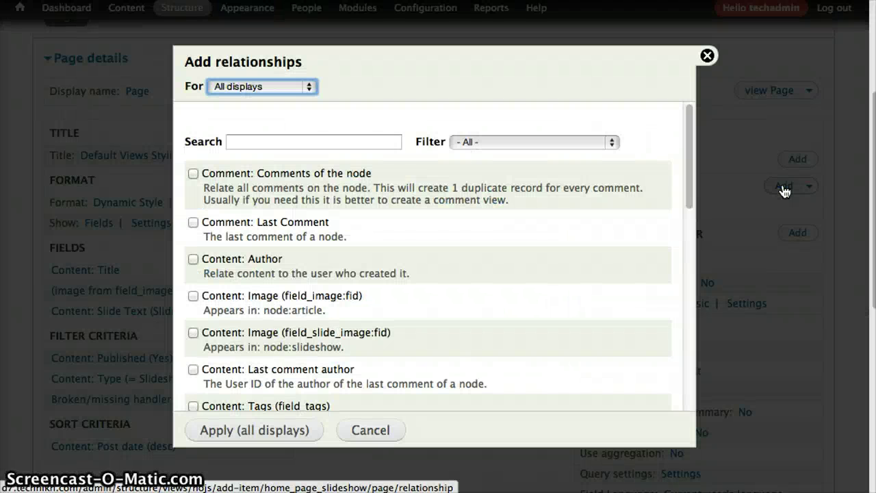
{"action": "left_click", "coordinate": [321, 141]}
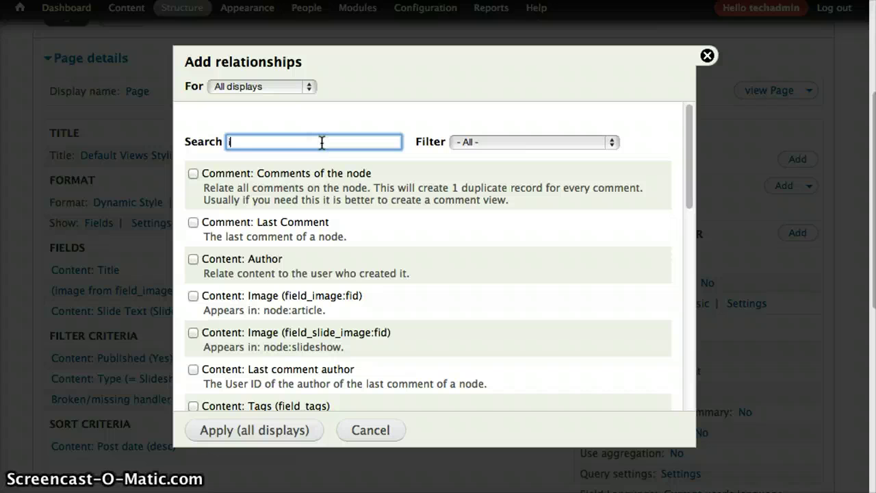
{"action": "type", "text": "image"}
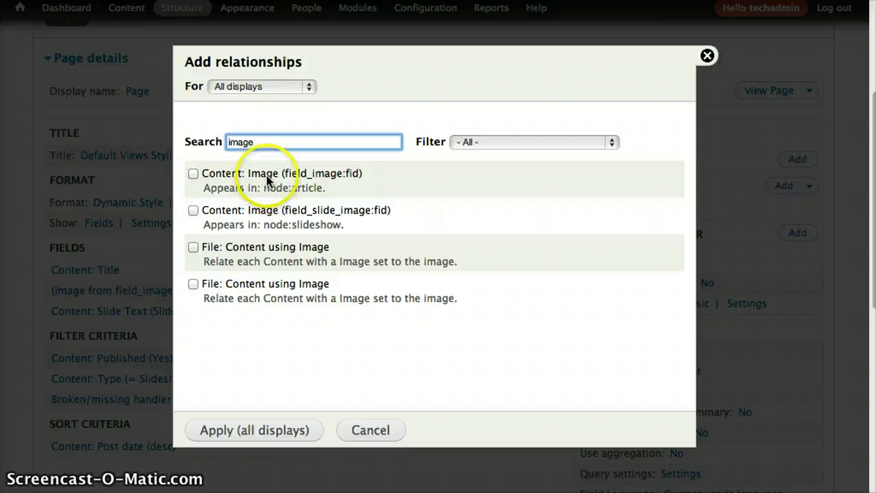
{"action": "left_click", "coordinate": [194, 212]}
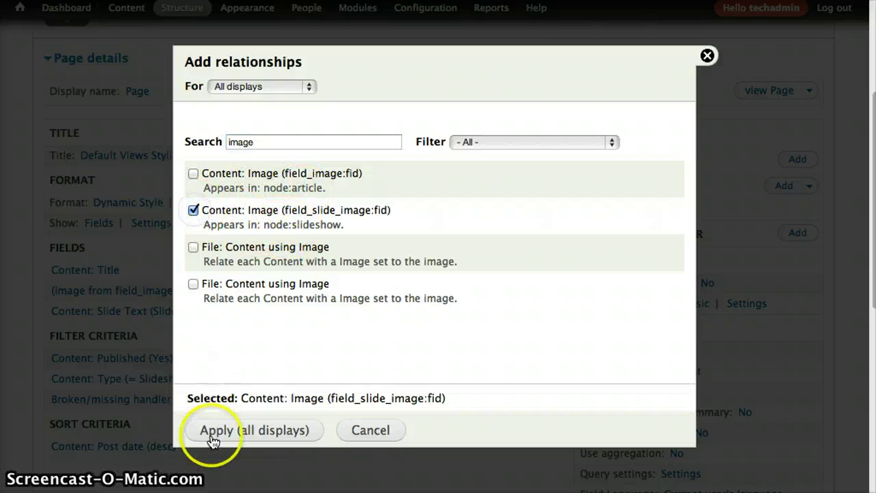
{"action": "left_click", "coordinate": [232, 431]}
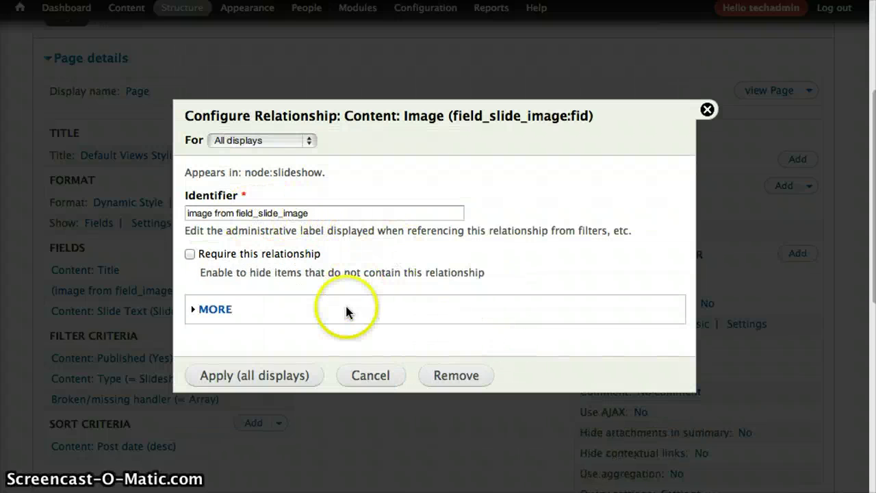
{"action": "left_click", "coordinate": [273, 375]}
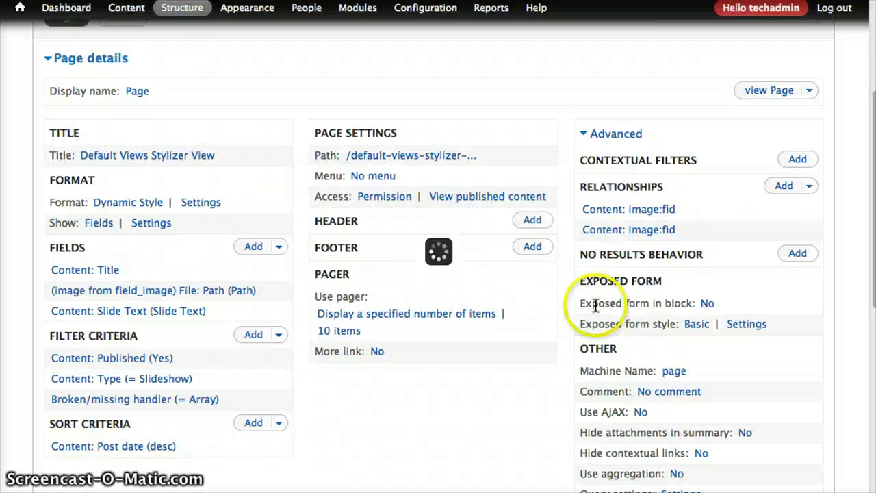
Set the File: Path field's relationship to "image from field_slide_image" and apply it to all displays.
{"action": "scroll", "coordinate": [587, 301], "scroll_direction": "down", "scroll_amount": 1}
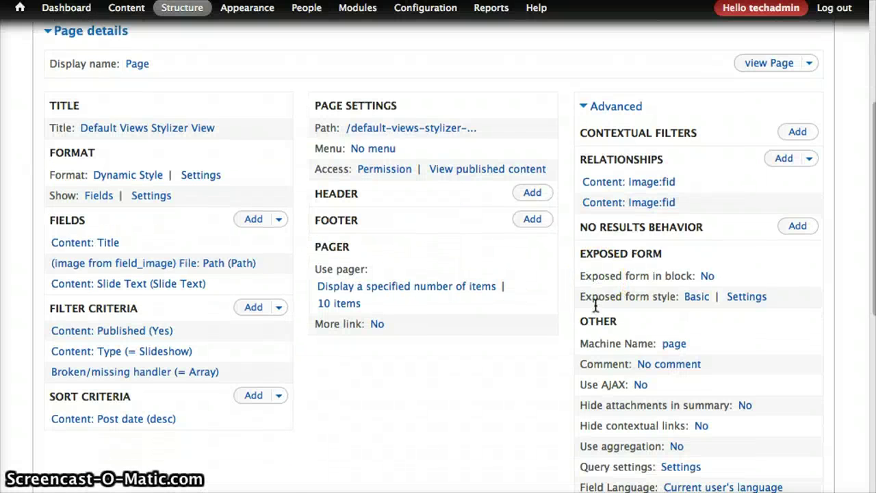
{"action": "left_click", "coordinate": [216, 264]}
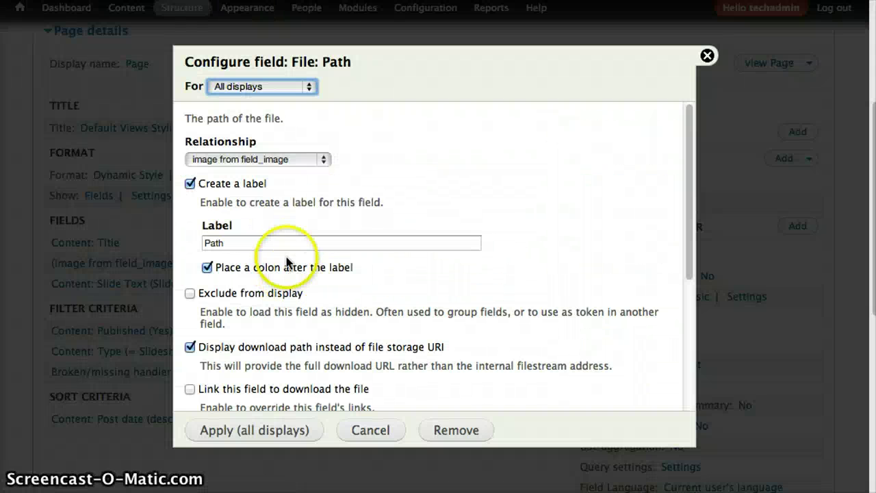
{"action": "left_click", "coordinate": [320, 157]}
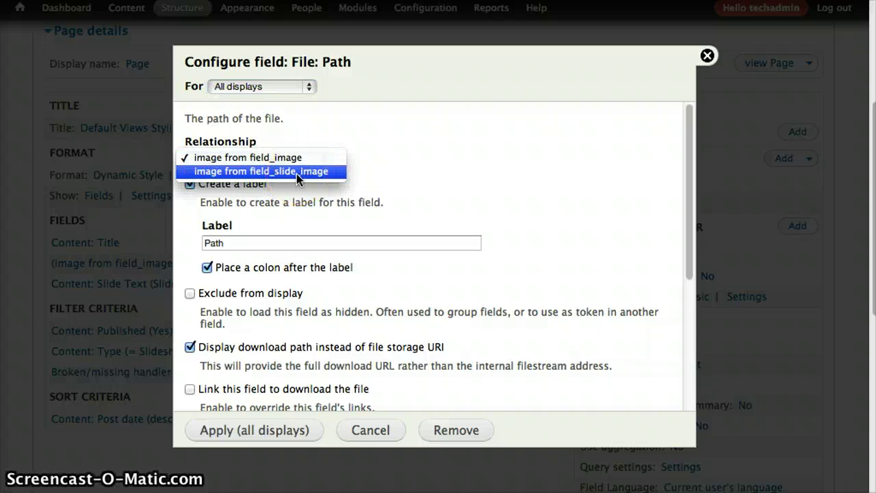
{"action": "left_click", "coordinate": [297, 172]}
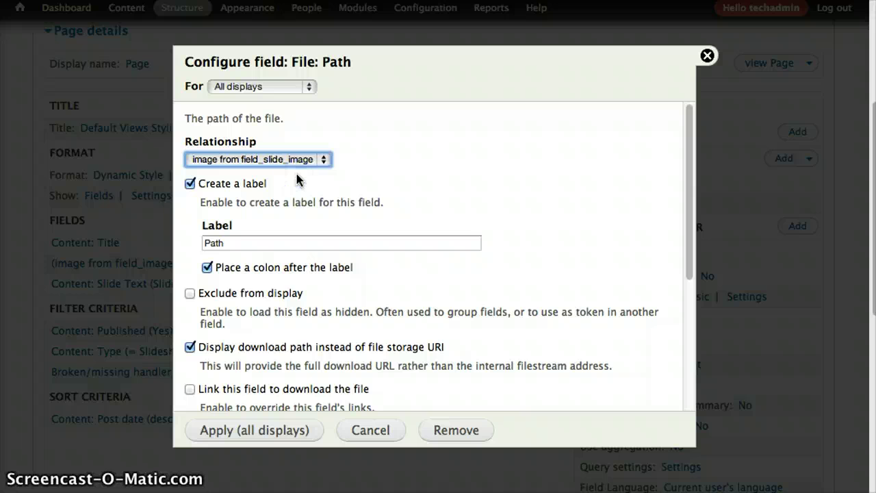
{"action": "scroll", "coordinate": [244, 295], "scroll_direction": "down", "scroll_amount": 3}
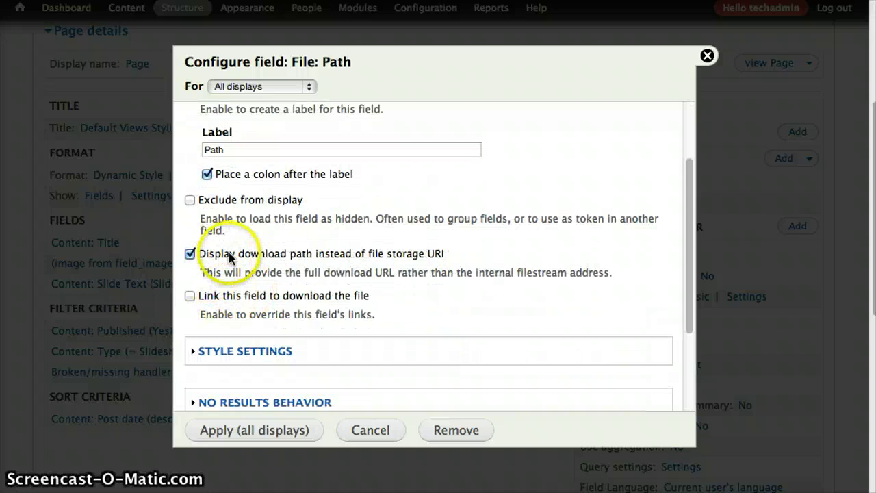
{"action": "scroll", "coordinate": [373, 288], "scroll_direction": "down", "scroll_amount": 2}
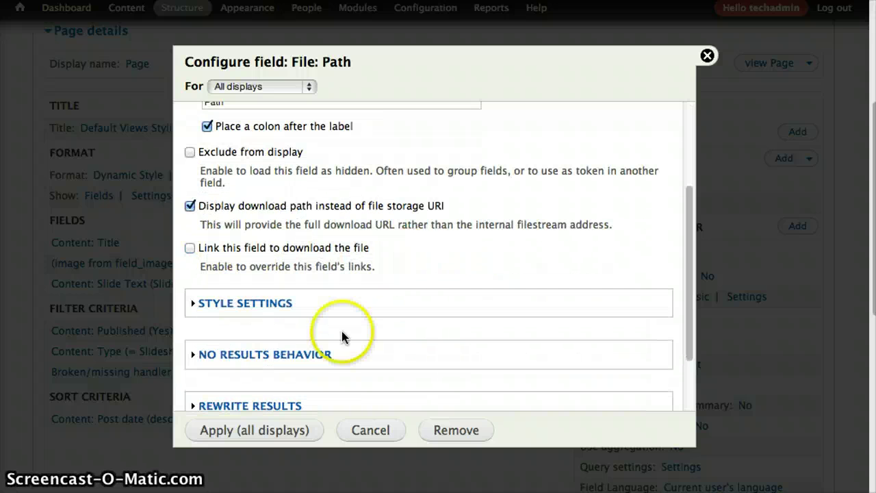
{"action": "left_click", "coordinate": [222, 431]}
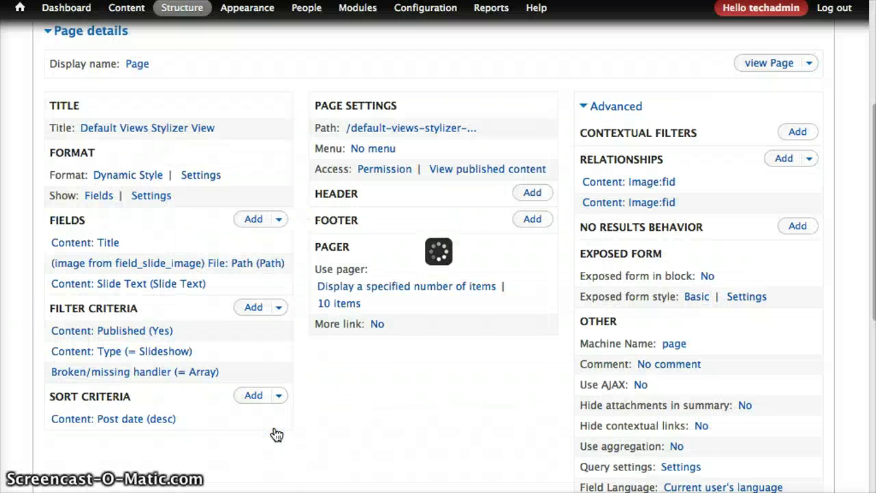
Remove the Content: Image (field_image:fid) relationship and the Broken/missing handler filter criterion from the view.
{"action": "left_click", "coordinate": [654, 183]}
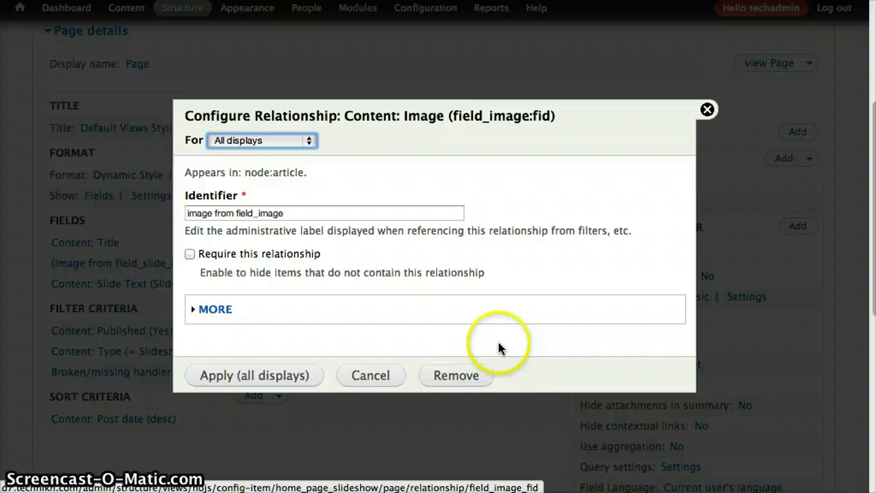
{"action": "left_click", "coordinate": [455, 376]}
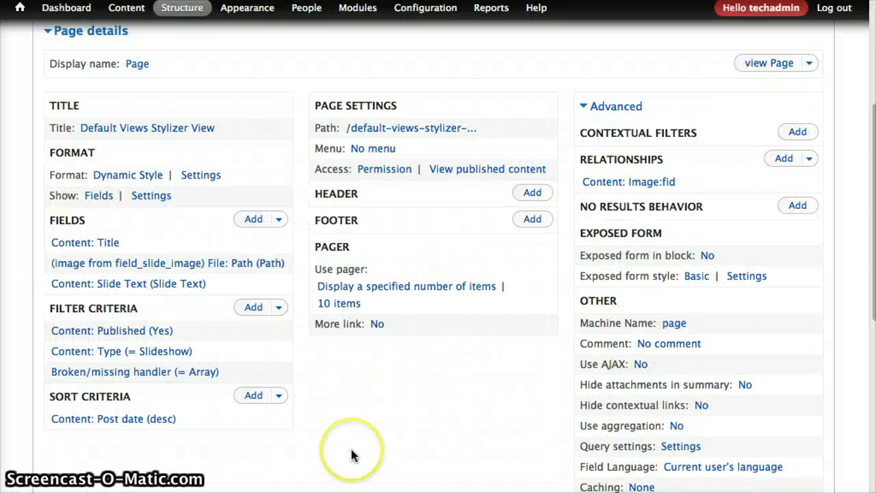
{"action": "scroll", "coordinate": [351, 449], "scroll_direction": "down", "scroll_amount": 1}
{"action": "left_click", "coordinate": [385, 351]}
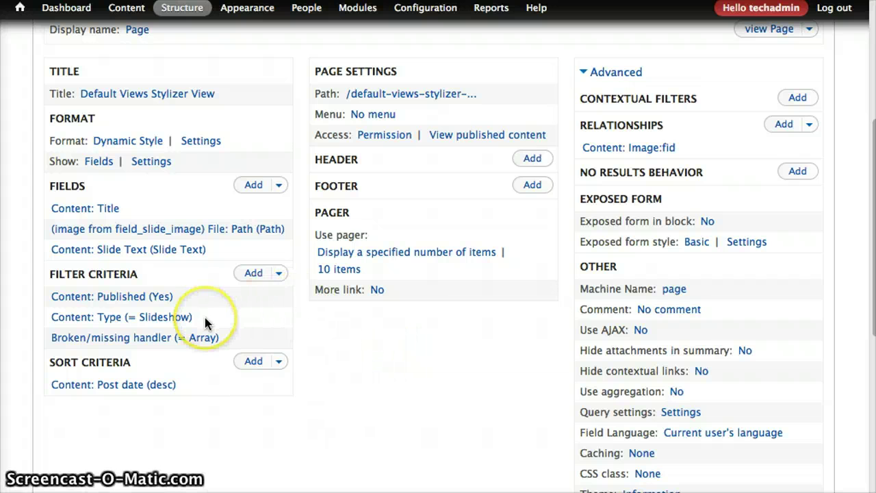
{"action": "left_click", "coordinate": [171, 338]}
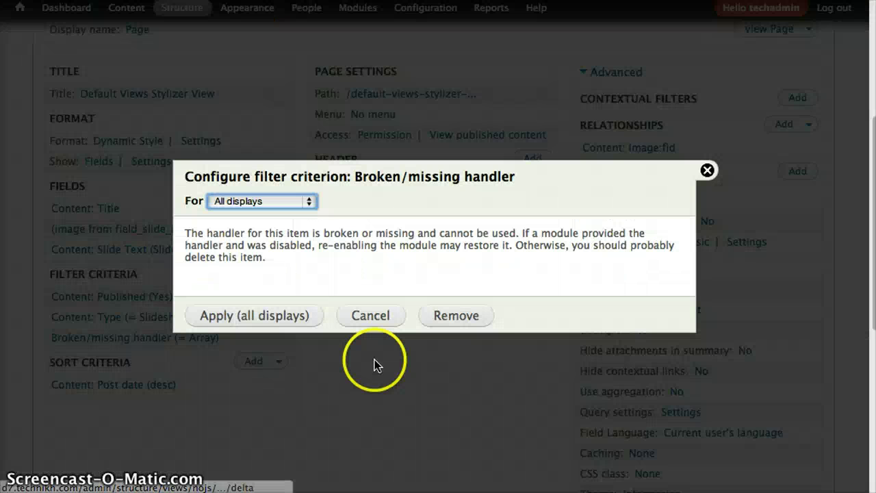
{"action": "left_click", "coordinate": [457, 316]}
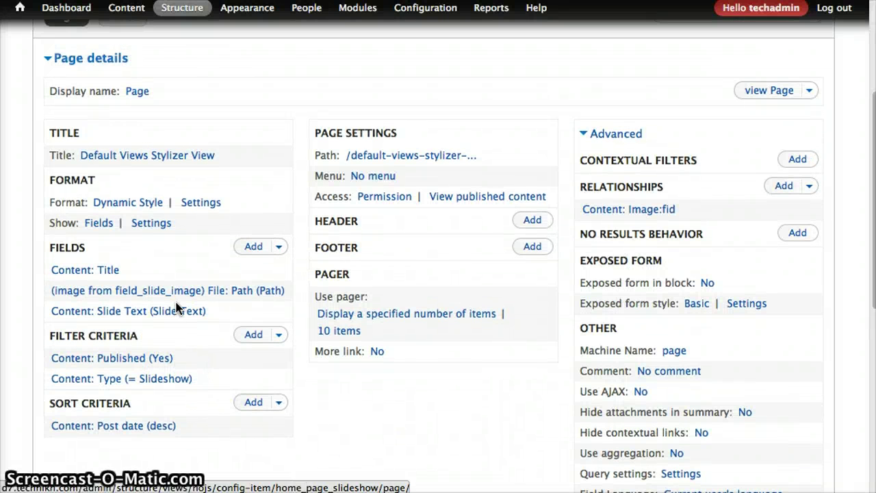
Check the preview of the Home page slideshow view and save the view.
{"action": "scroll", "coordinate": [176, 308], "scroll_direction": "down", "scroll_amount": 10}
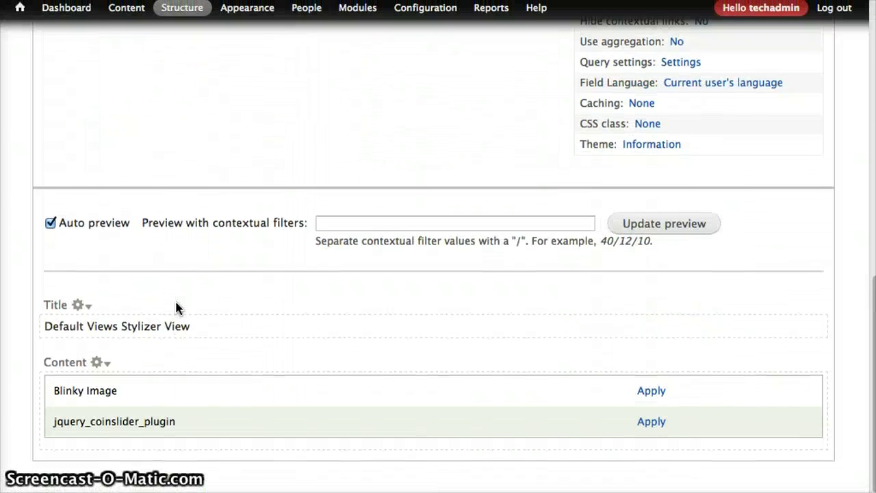
{"action": "scroll", "coordinate": [176, 308], "scroll_direction": "up", "scroll_amount": 10}
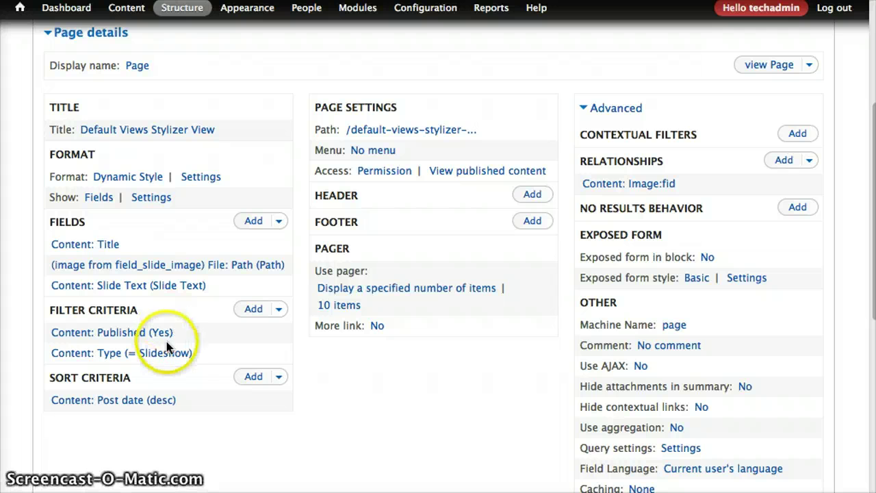
{"action": "scroll", "coordinate": [474, 154], "scroll_direction": "up", "scroll_amount": 5}
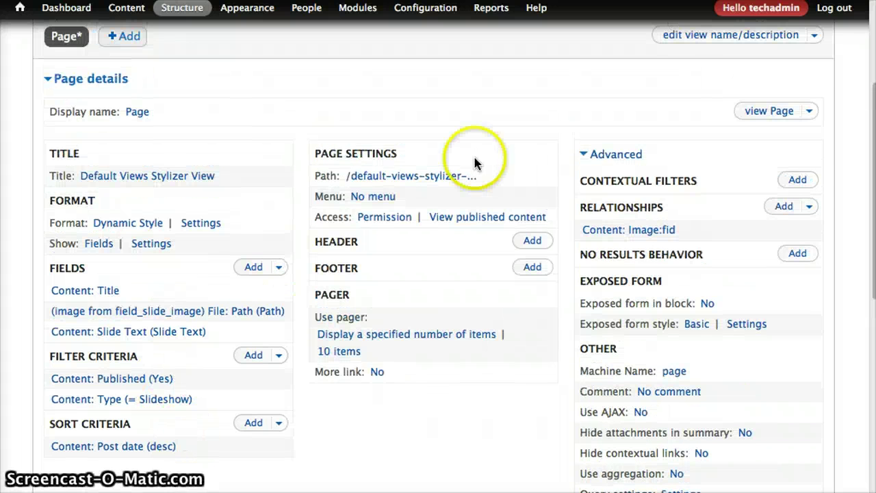
{"action": "left_click", "coordinate": [730, 124]}
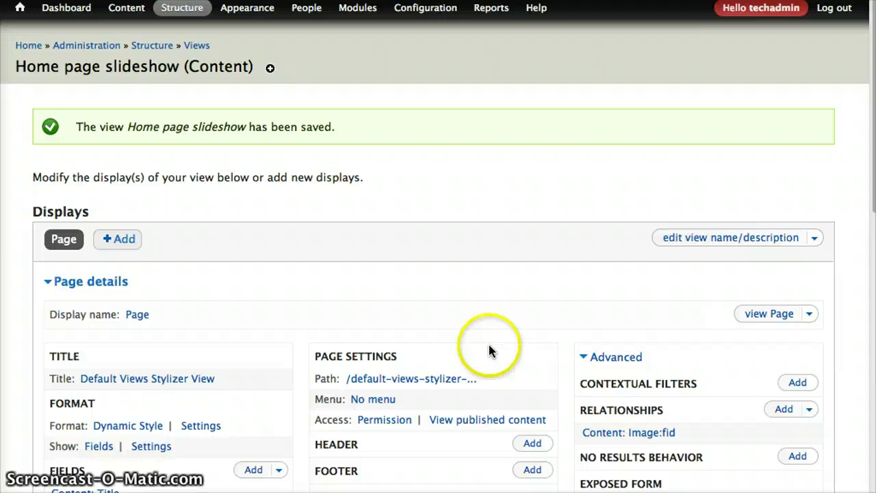
Set the page display's path to "homepage" and save the view.
{"action": "scroll", "coordinate": [488, 342], "scroll_direction": "down", "scroll_amount": 2}
{"action": "left_click", "coordinate": [435, 301]}
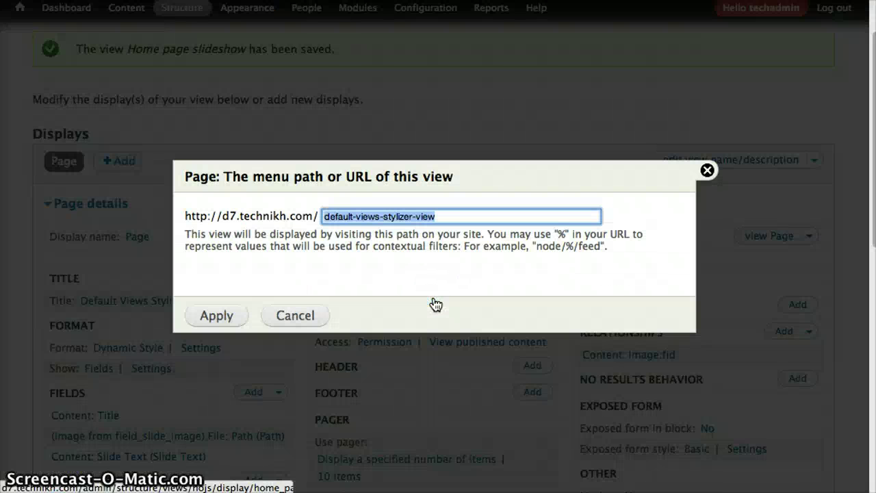
{"action": "type", "text": "h"}
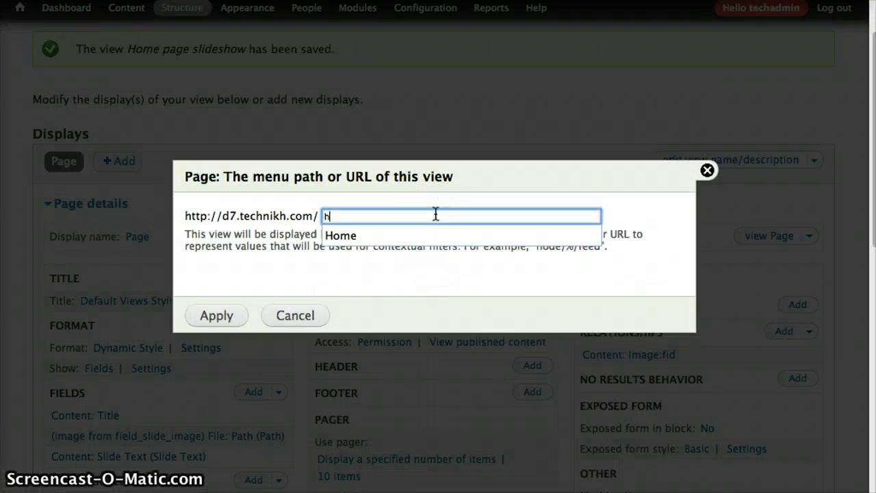
{"action": "type", "text": "omepage"}
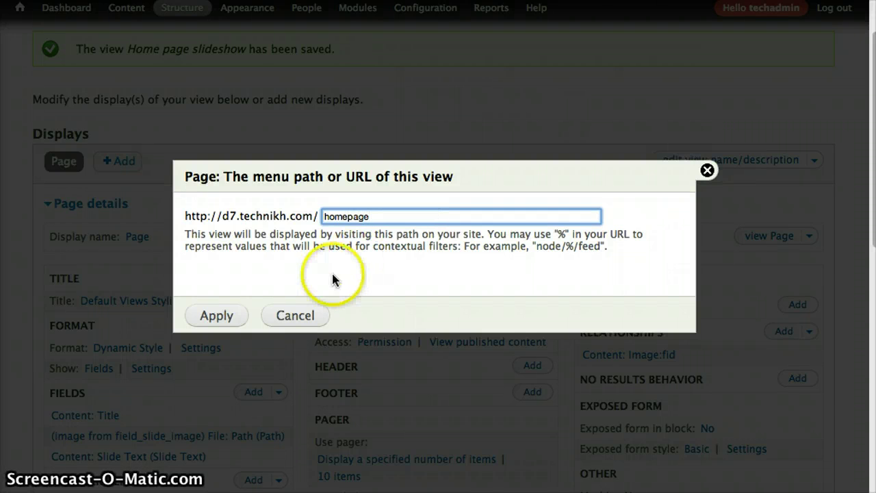
{"action": "left_click", "coordinate": [212, 322]}
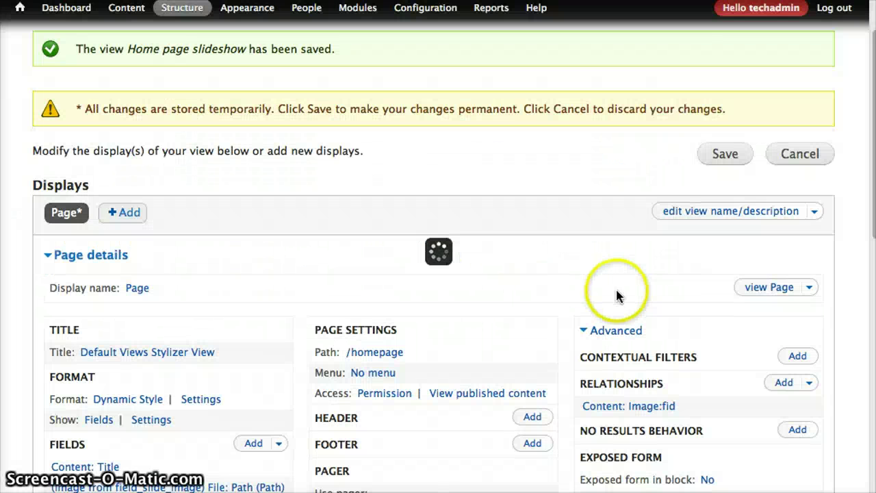
{"action": "left_click", "coordinate": [729, 157]}
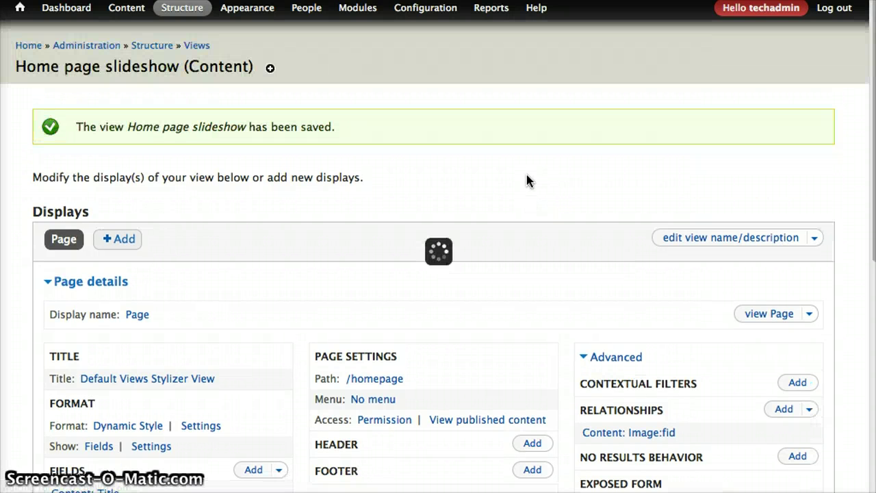
Open the view's page, apply jquery_coinslider_plugin to it, review the plugin's Body and Repeat Code, and save the pane.
{"action": "scroll", "coordinate": [541, 180], "scroll_direction": "down", "scroll_amount": 5}
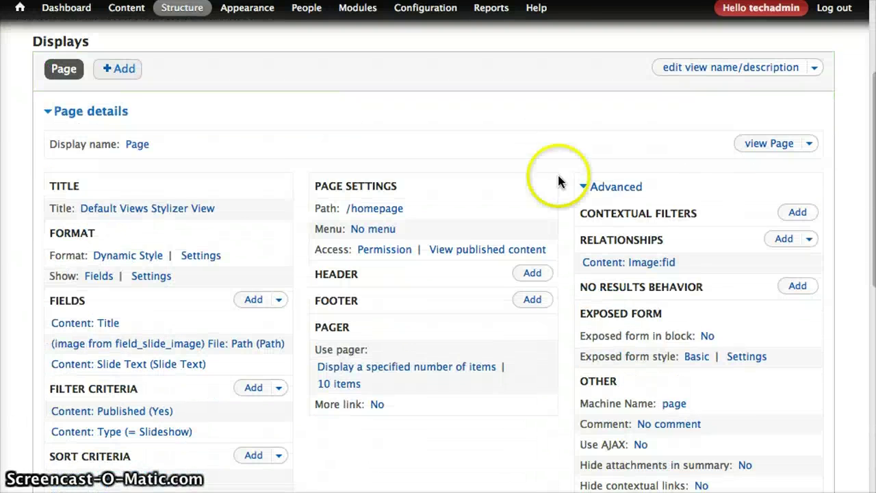
{"action": "left_click", "coordinate": [770, 145]}
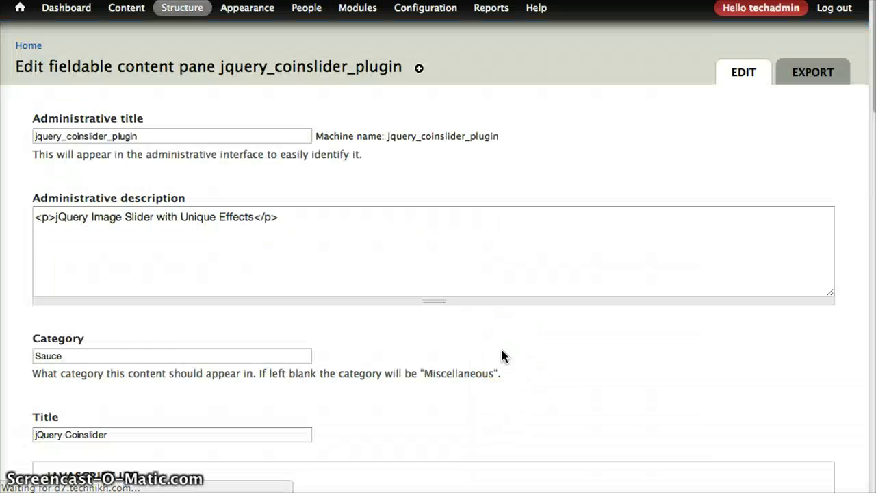
{"action": "scroll", "coordinate": [501, 356], "scroll_direction": "down", "scroll_amount": 15}
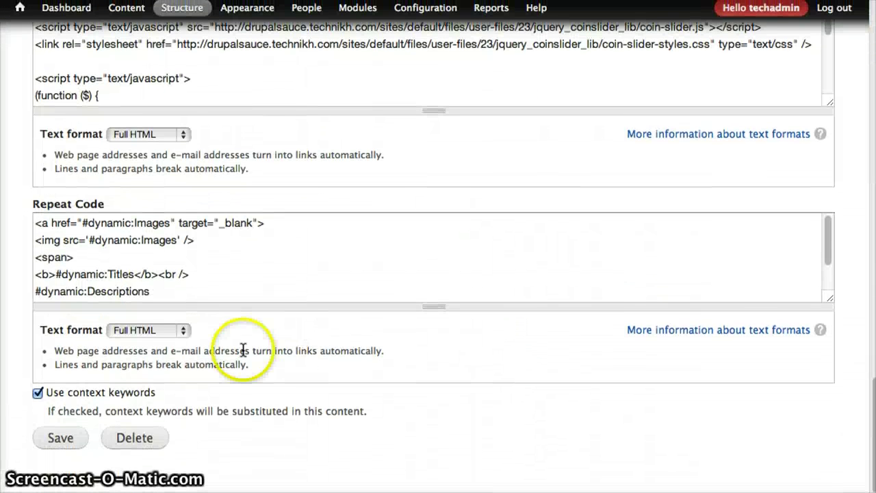
{"action": "scroll", "coordinate": [240, 351], "scroll_direction": "up", "scroll_amount": 7}
{"action": "scroll", "coordinate": [243, 349], "scroll_direction": "down", "scroll_amount": 5}
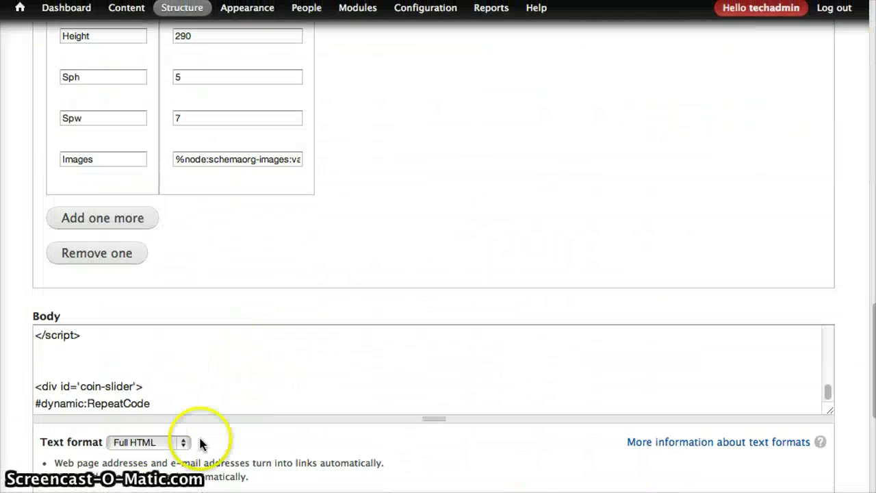
{"action": "scroll", "coordinate": [196, 442], "scroll_direction": "down", "scroll_amount": 8}
{"action": "left_click", "coordinate": [60, 435]}
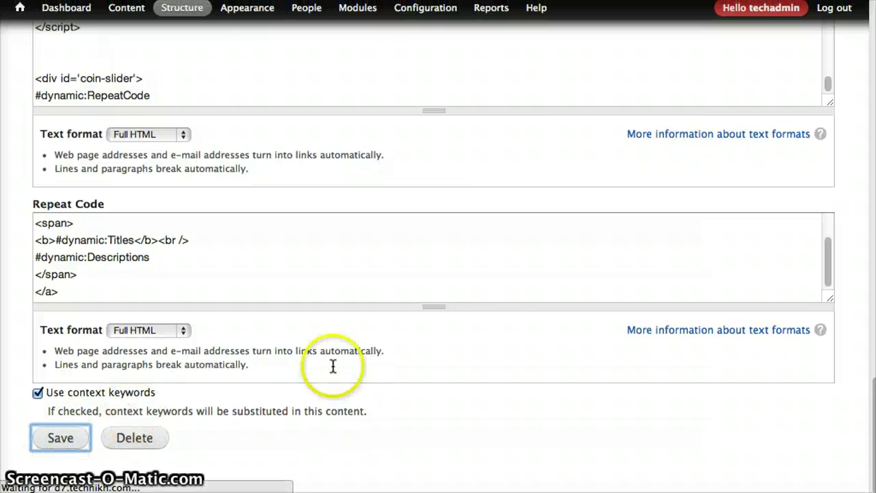
{"action": "scroll", "coordinate": [488, 322], "scroll_direction": "down", "scroll_amount": 5}
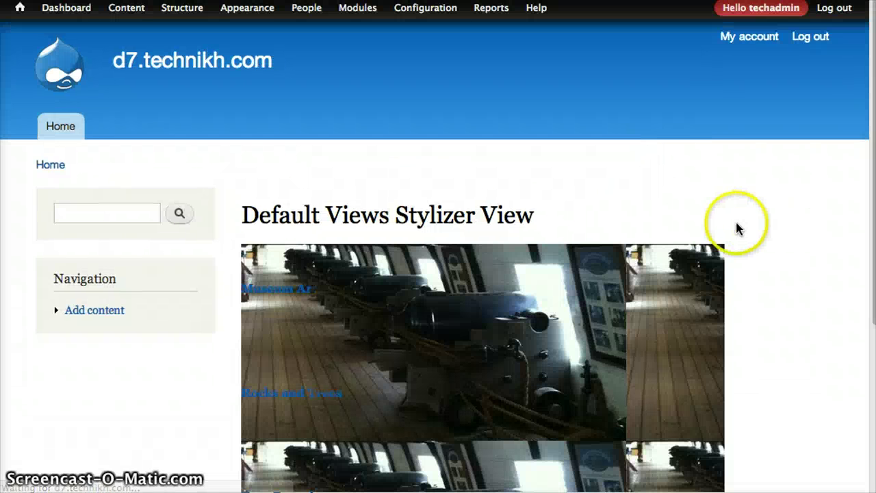
Examine the Coinslider slideshow on the Default Views Stylizer View page, switching between several slides and advancing to the following one.
{"action": "scroll", "coordinate": [737, 228], "scroll_direction": "down", "scroll_amount": 5}
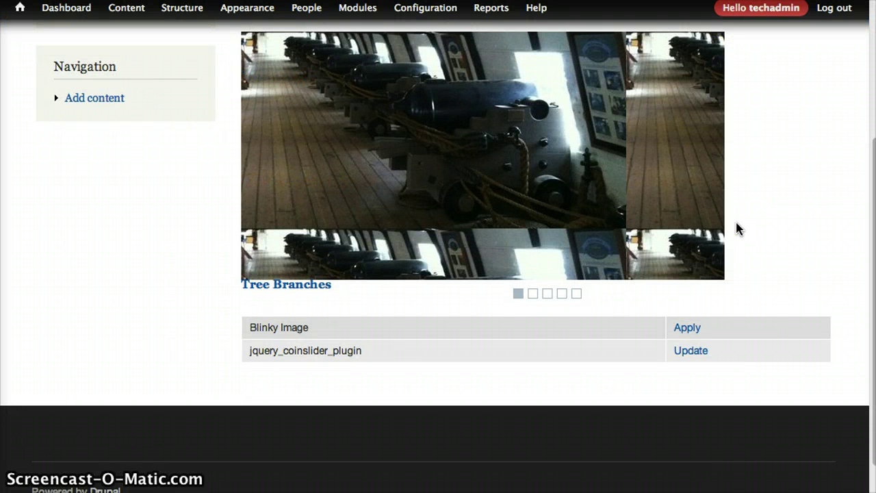
{"action": "scroll", "coordinate": [738, 228], "scroll_direction": "up", "scroll_amount": 1}
{"action": "left_click", "coordinate": [792, 233]}
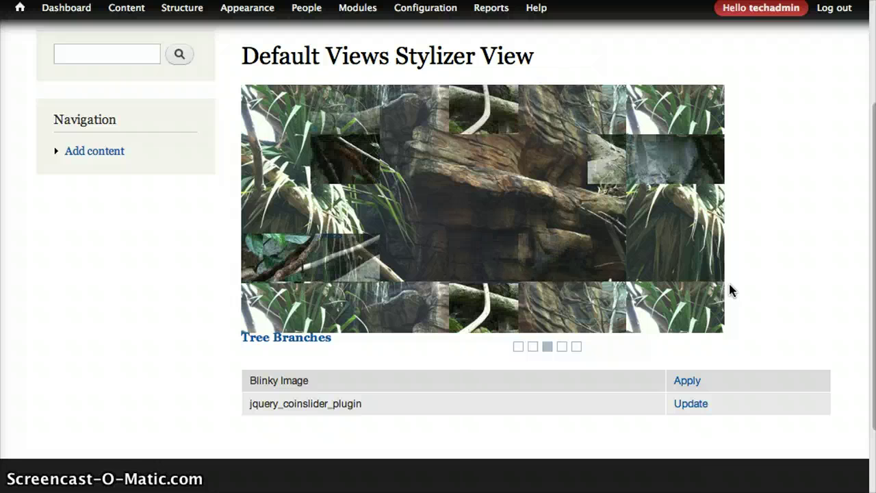
{"action": "left_click", "coordinate": [590, 329]}
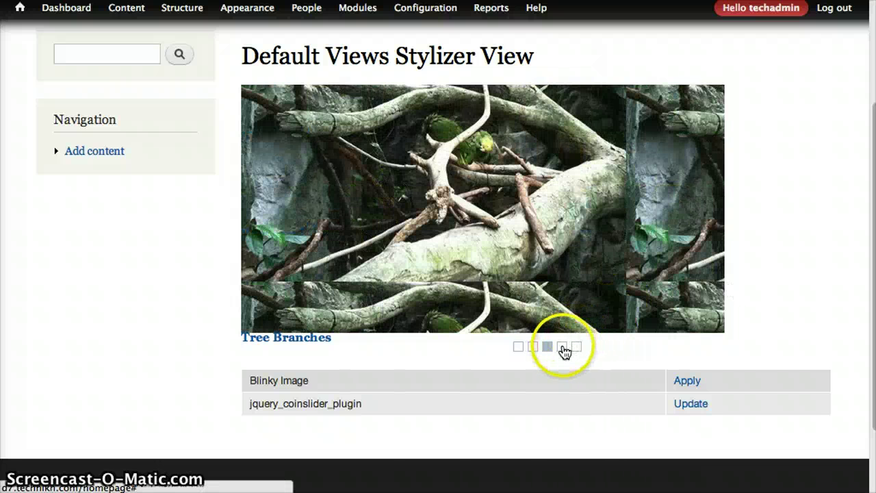
{"action": "left_click", "coordinate": [576, 346]}
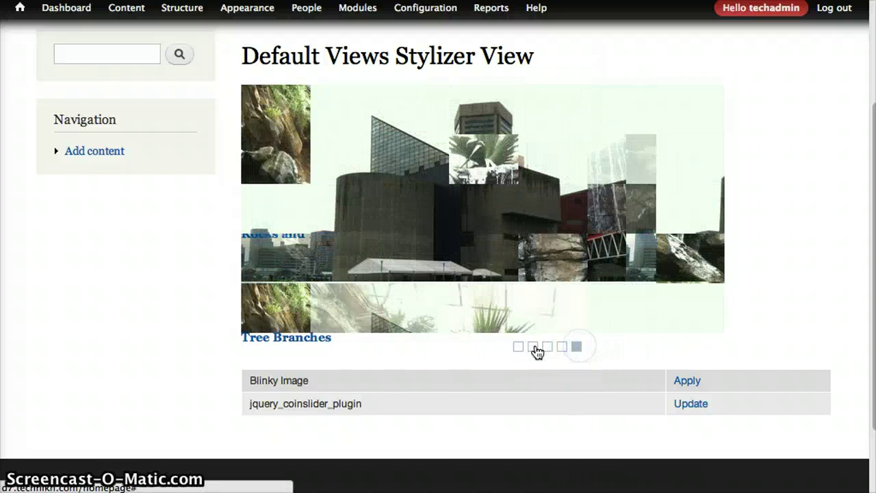
{"action": "left_click", "coordinate": [534, 347]}
{"action": "left_click", "coordinate": [518, 347]}
{"action": "left_click", "coordinate": [537, 348]}
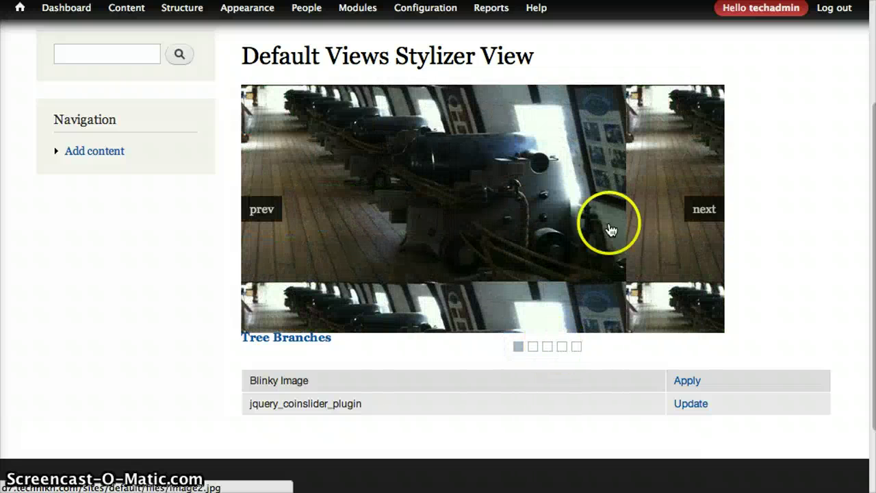
{"action": "left_click", "coordinate": [703, 211]}
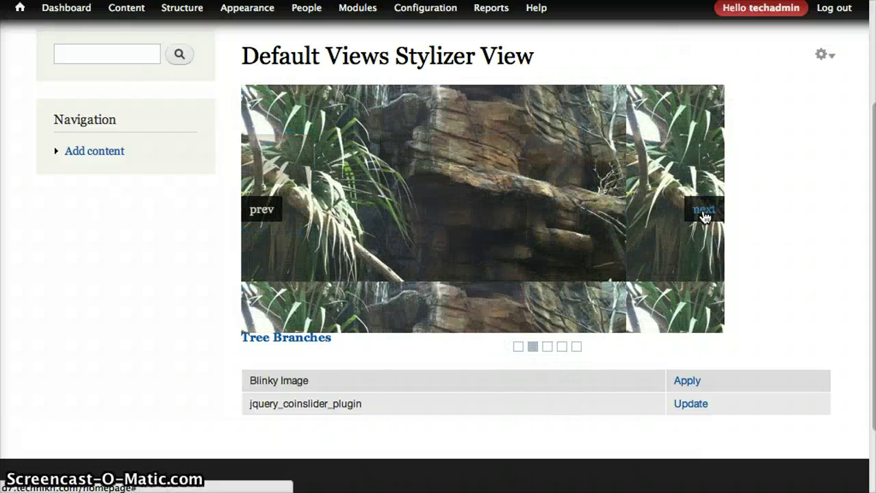
{"action": "left_click", "coordinate": [801, 213]}
{"action": "scroll", "coordinate": [800, 214], "scroll_direction": "up", "scroll_amount": 3}
{"action": "scroll", "coordinate": [803, 218], "scroll_direction": "down", "scroll_amount": 3}
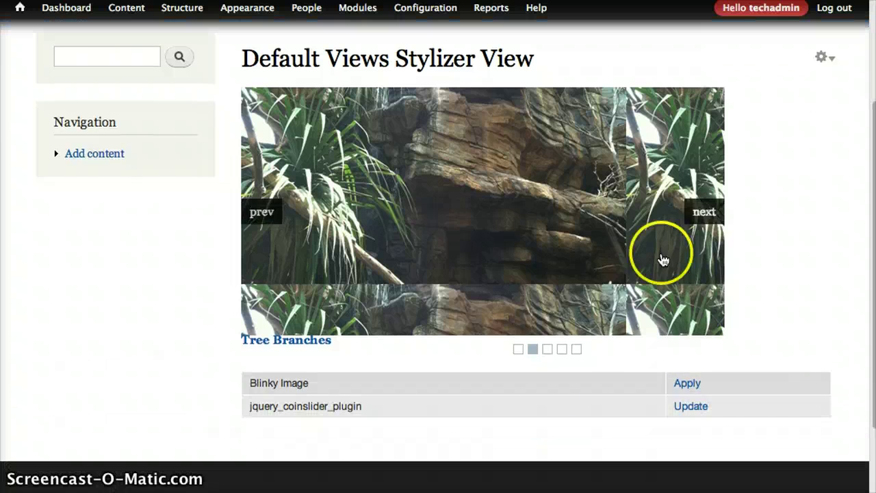
Review the sample plugins and their import code links on the Views Stylizer project page.
{"action": "scroll", "coordinate": [787, 275], "scroll_direction": "up", "scroll_amount": 3}
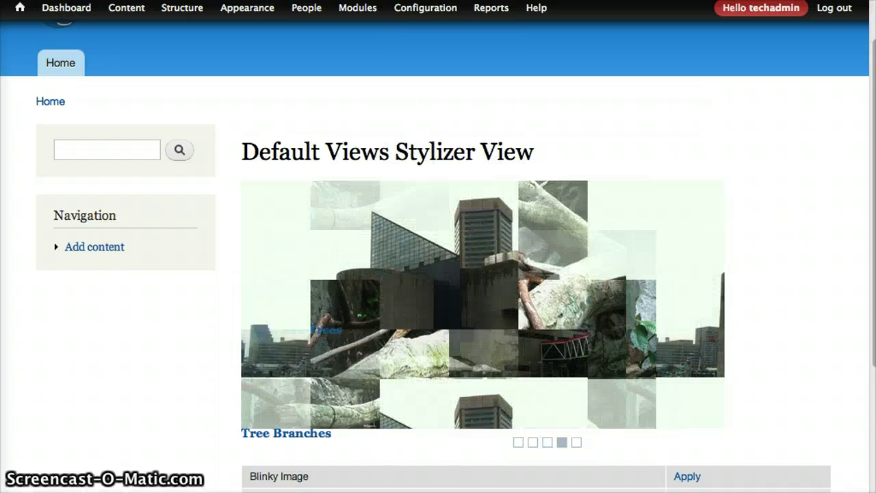
{"action": "left_click", "coordinate": [208, 194]}
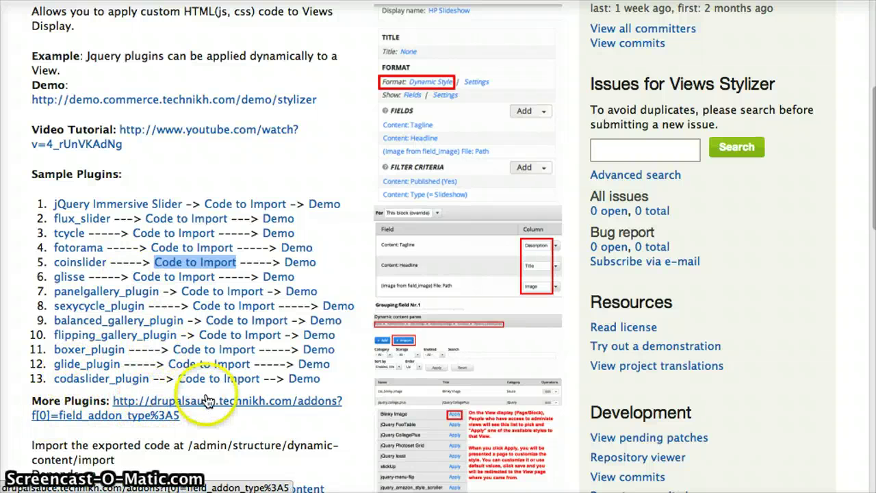
{"action": "left_click", "coordinate": [247, 155]}
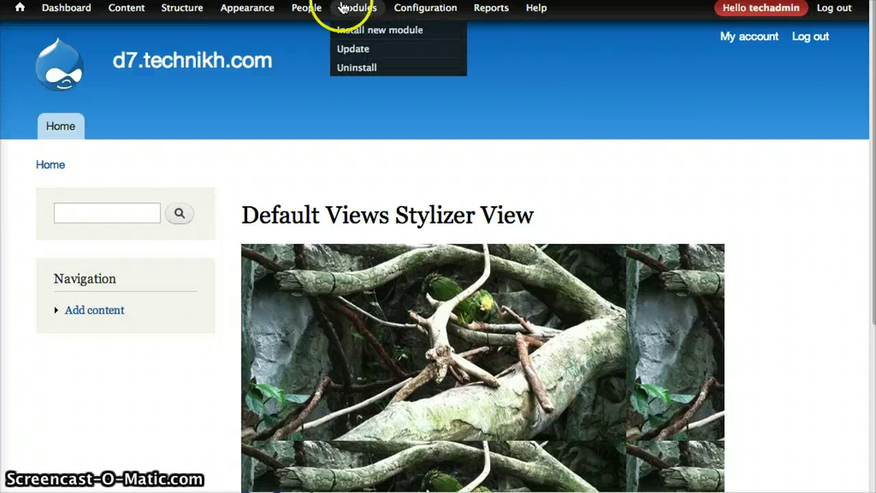
Open the site's module list and filter all modules for "sauce".
{"action": "right_click", "coordinate": [352, 11]}
{"action": "left_click", "coordinate": [383, 9]}
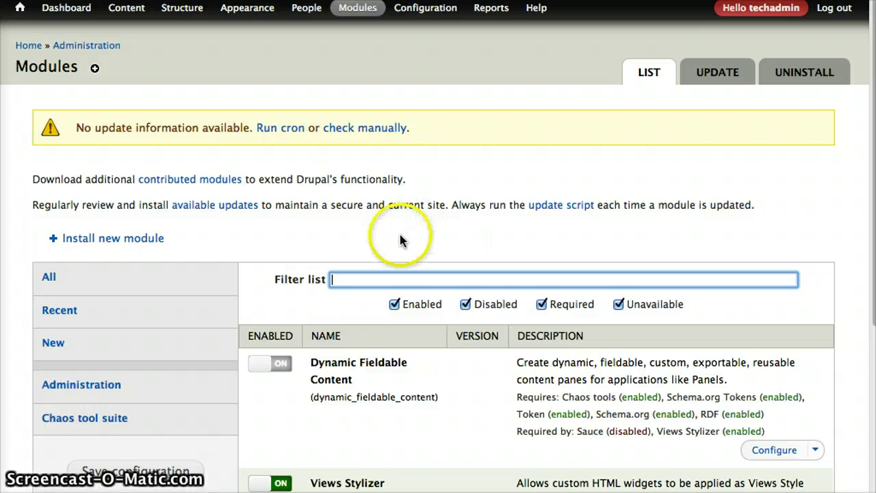
{"action": "scroll", "coordinate": [401, 239], "scroll_direction": "down", "scroll_amount": 1}
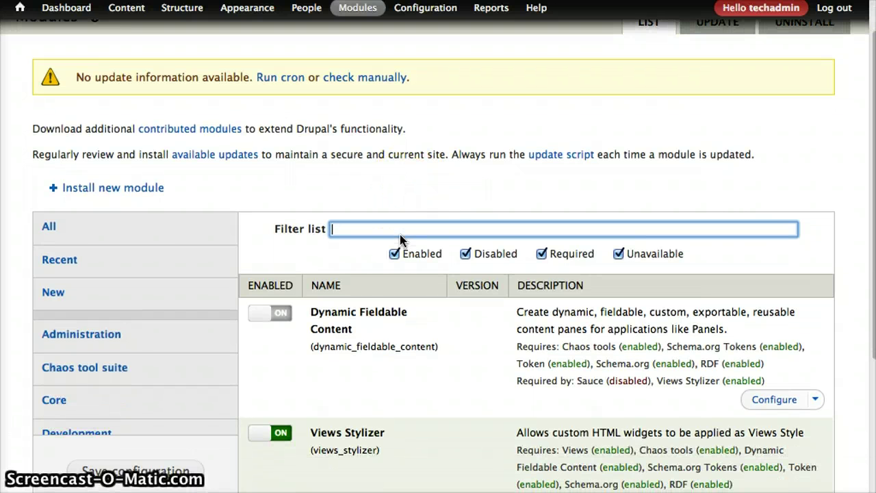
{"action": "type", "text": "sauce"}
{"action": "left_click", "coordinate": [442, 217]}
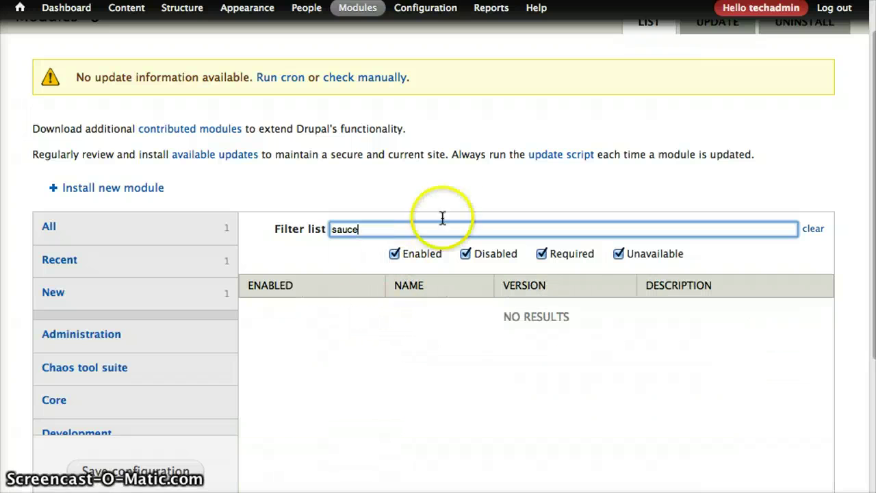
{"action": "scroll", "coordinate": [203, 254], "scroll_direction": "down", "scroll_amount": 2}
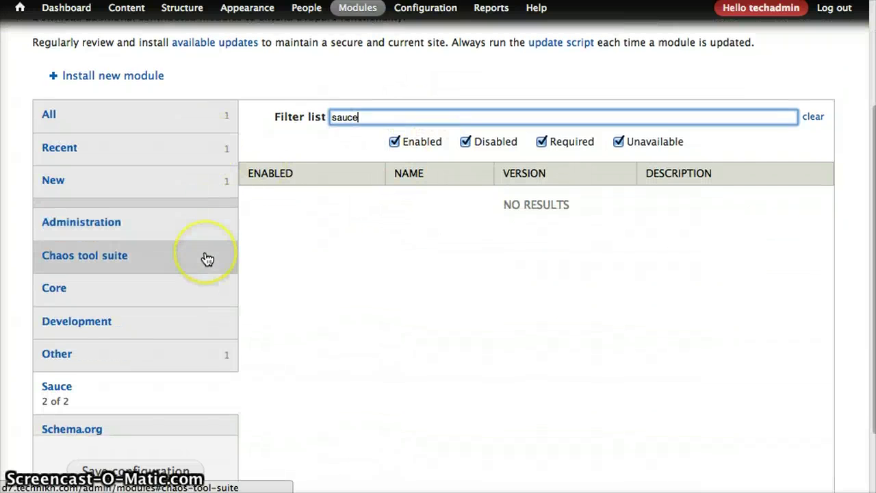
{"action": "left_click", "coordinate": [137, 387]}
{"action": "scroll", "coordinate": [298, 160], "scroll_direction": "down", "scroll_amount": 2}
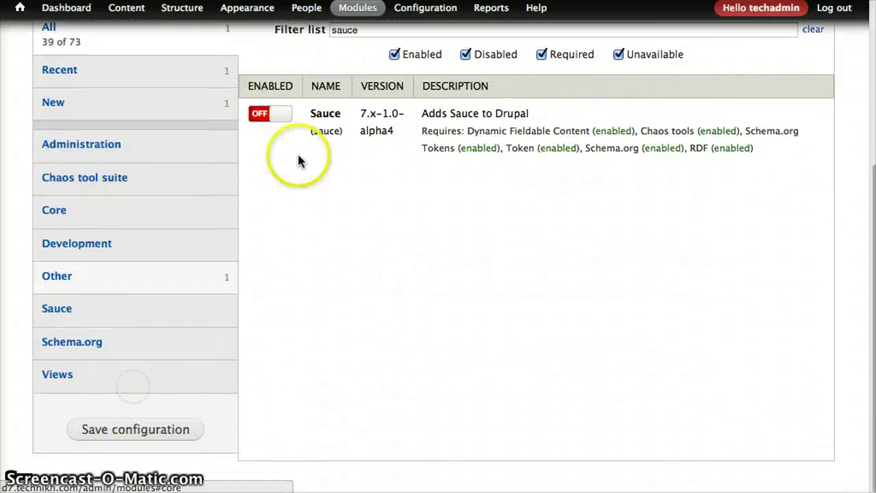
{"action": "scroll", "coordinate": [372, 263], "scroll_direction": "up", "scroll_amount": 2}
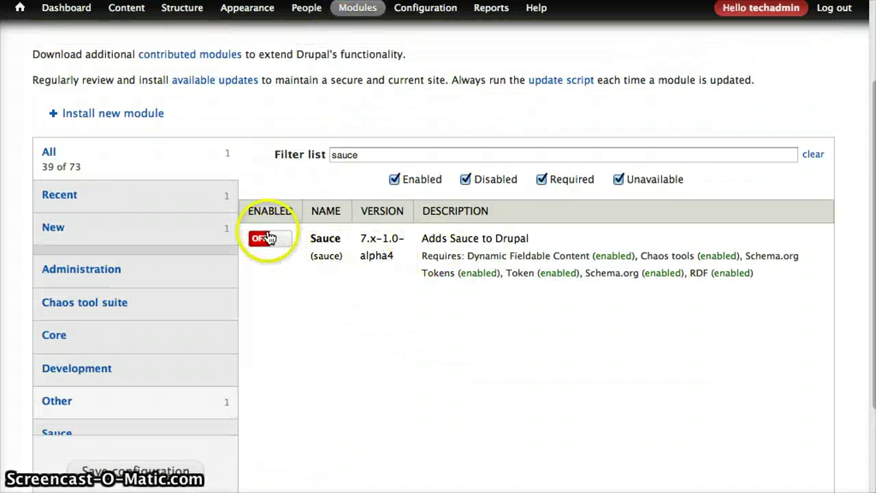
Enable the Sauce module and save the module configuration.
{"action": "left_click", "coordinate": [267, 241]}
{"action": "scroll", "coordinate": [314, 331], "scroll_direction": "down", "scroll_amount": 2}
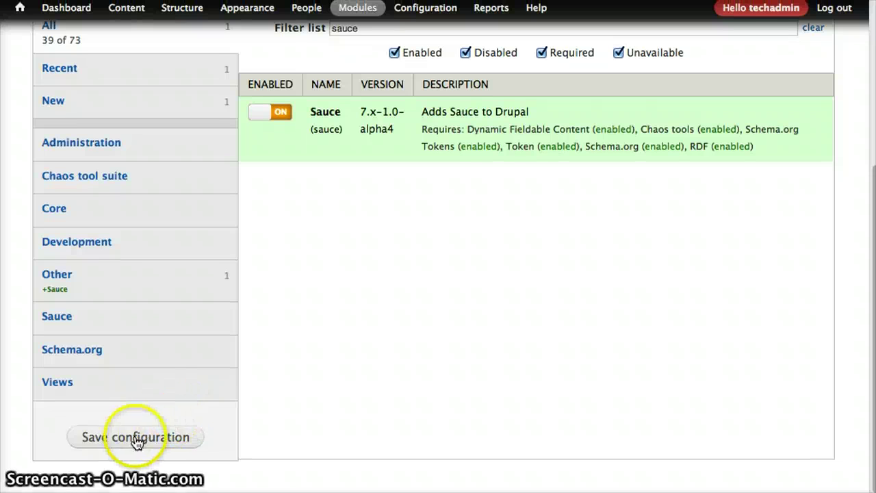
{"action": "left_click", "coordinate": [137, 437]}
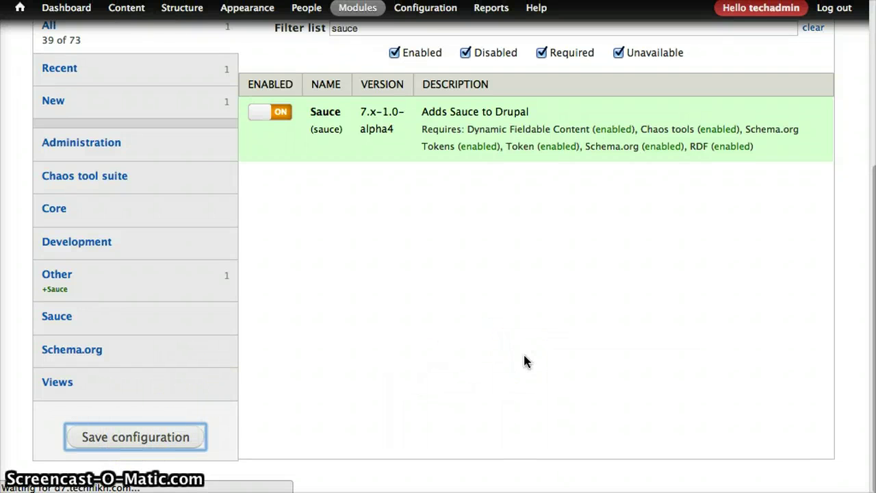
{"action": "scroll", "coordinate": [525, 362], "scroll_direction": "up", "scroll_amount": 3}
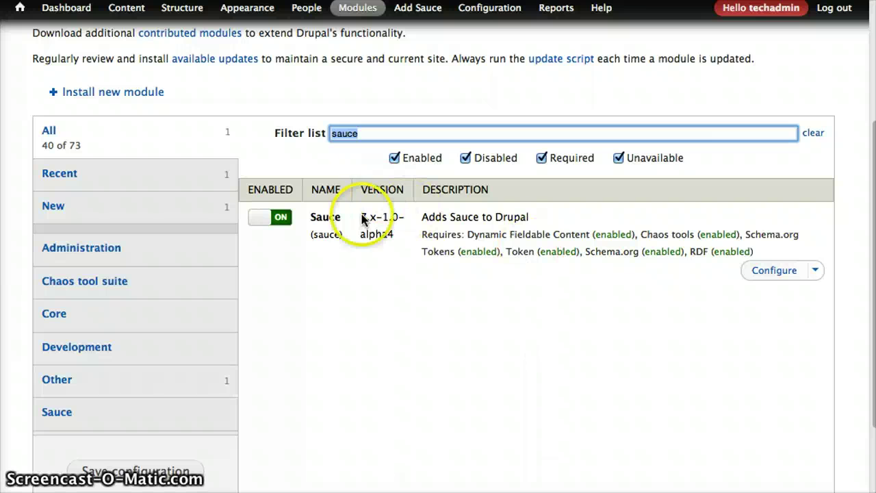
Open the Sauce module's configuration page and filter the listed add-ons by the Widget type.
{"action": "left_click", "coordinate": [772, 272]}
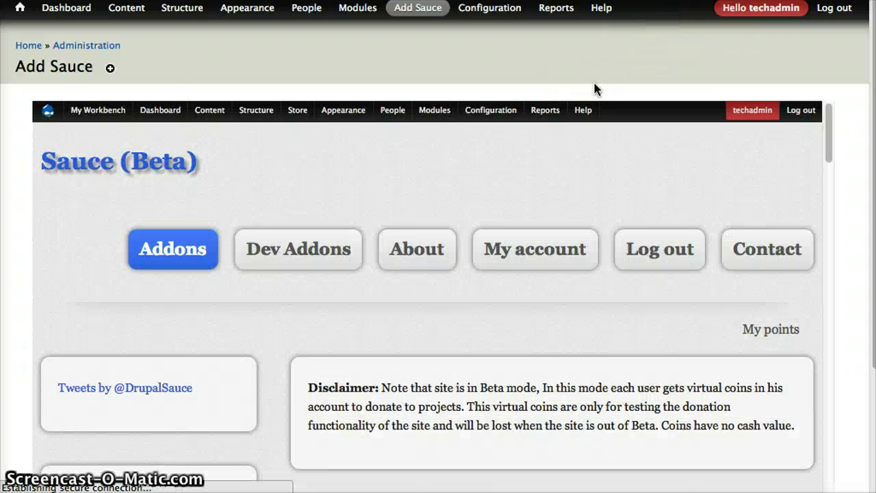
{"action": "left_click", "coordinate": [432, 290]}
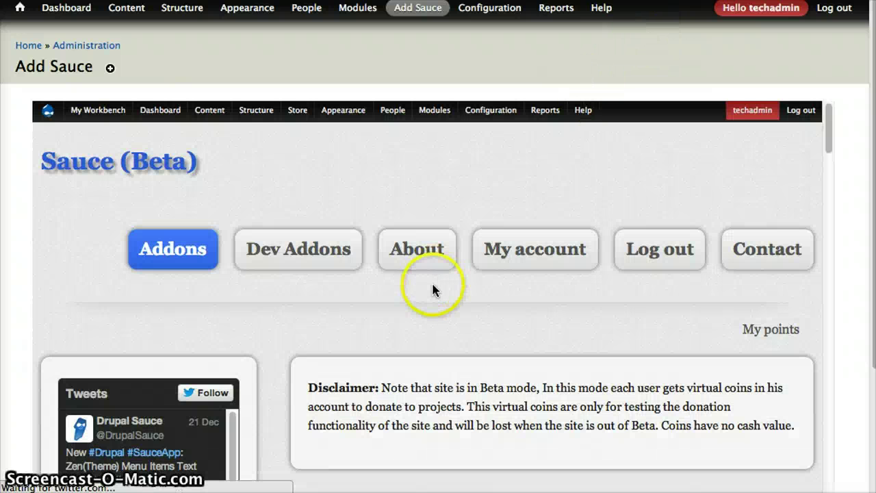
{"action": "scroll", "coordinate": [418, 315], "scroll_direction": "down", "scroll_amount": 10}
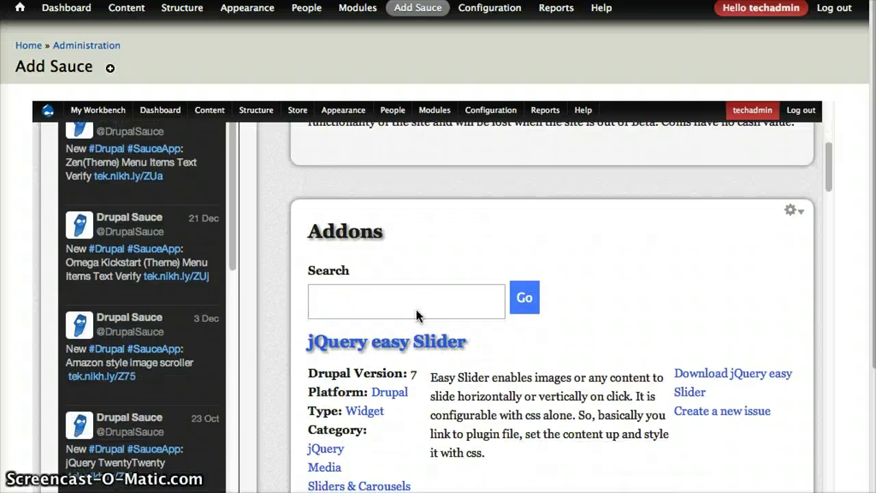
{"action": "scroll", "coordinate": [416, 315], "scroll_direction": "down", "scroll_amount": 10}
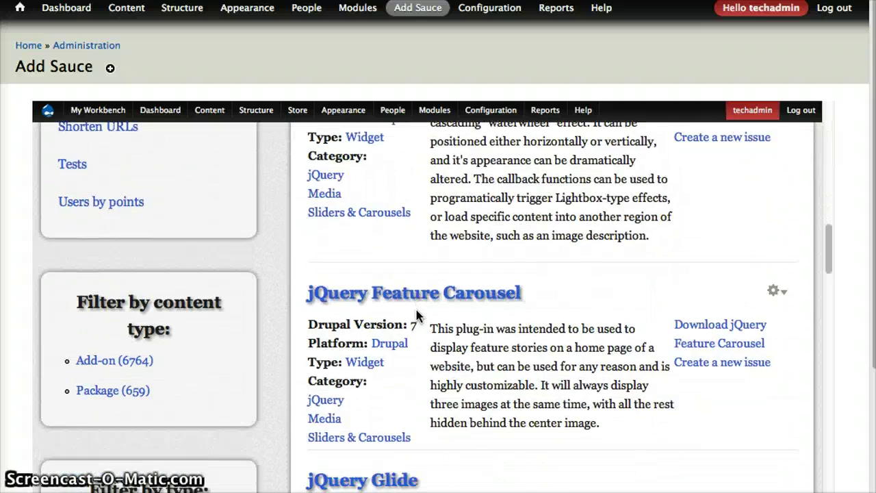
{"action": "scroll", "coordinate": [416, 314], "scroll_direction": "down", "scroll_amount": 5}
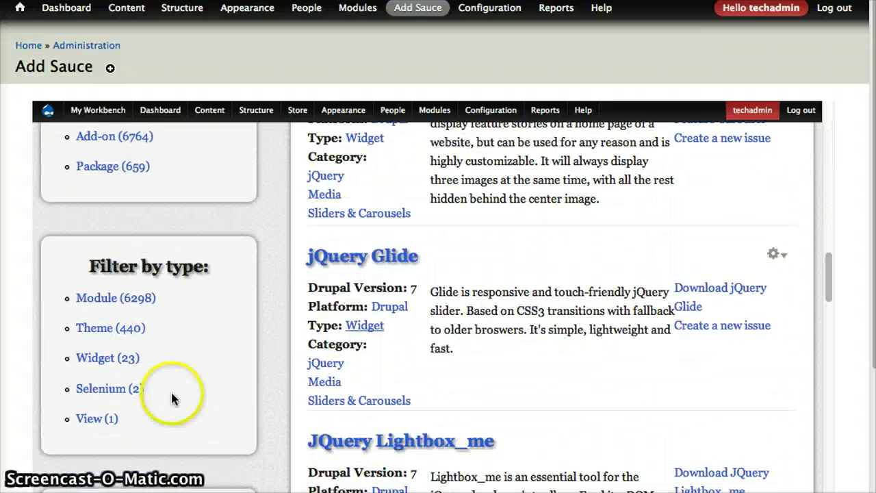
{"action": "left_click", "coordinate": [114, 358]}
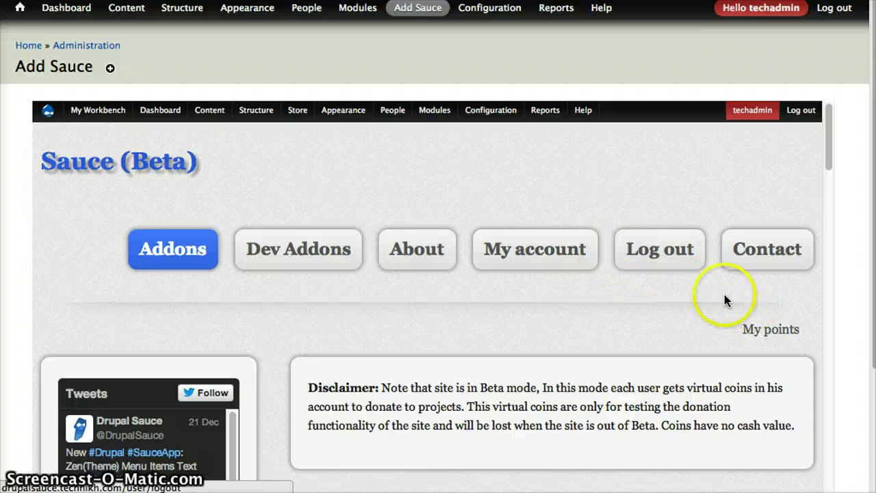
Browse the Widget add-ons in the Sauce catalogue and examine their descriptions and download links, including jQuery Coda Slider.
{"action": "scroll", "coordinate": [605, 299], "scroll_direction": "down", "scroll_amount": 5}
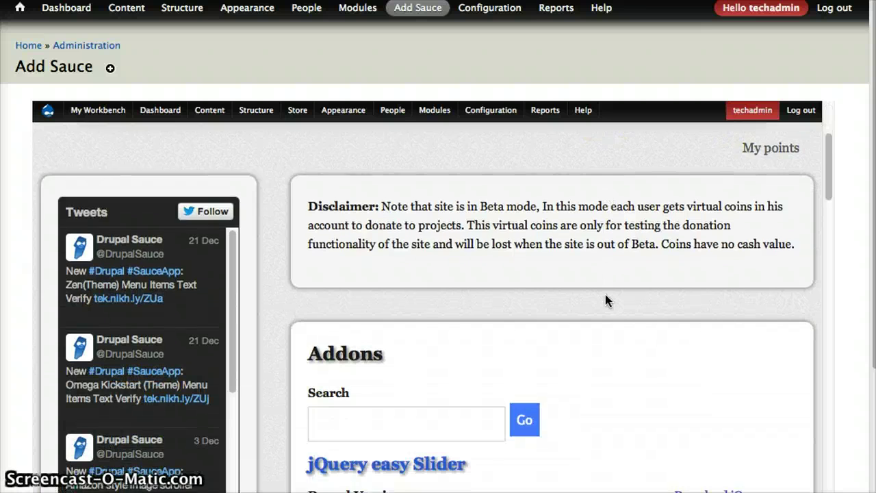
{"action": "scroll", "coordinate": [605, 294], "scroll_direction": "down", "scroll_amount": 3}
{"action": "scroll", "coordinate": [605, 294], "scroll_direction": "up", "scroll_amount": 1}
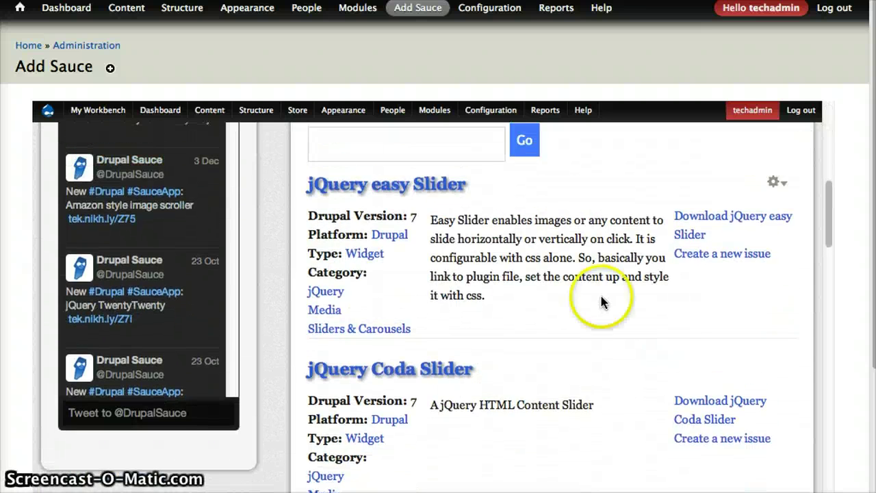
{"action": "scroll", "coordinate": [491, 308], "scroll_direction": "down", "scroll_amount": 5}
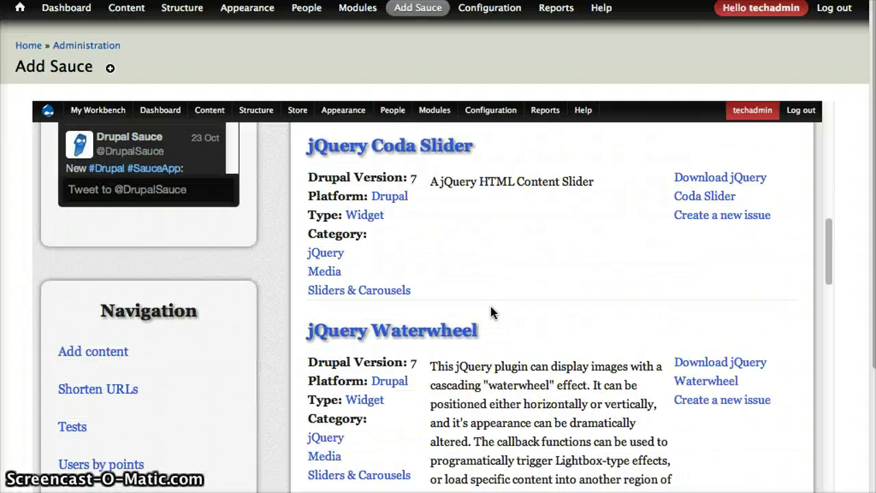
{"action": "scroll", "coordinate": [490, 312], "scroll_direction": "down", "scroll_amount": 7}
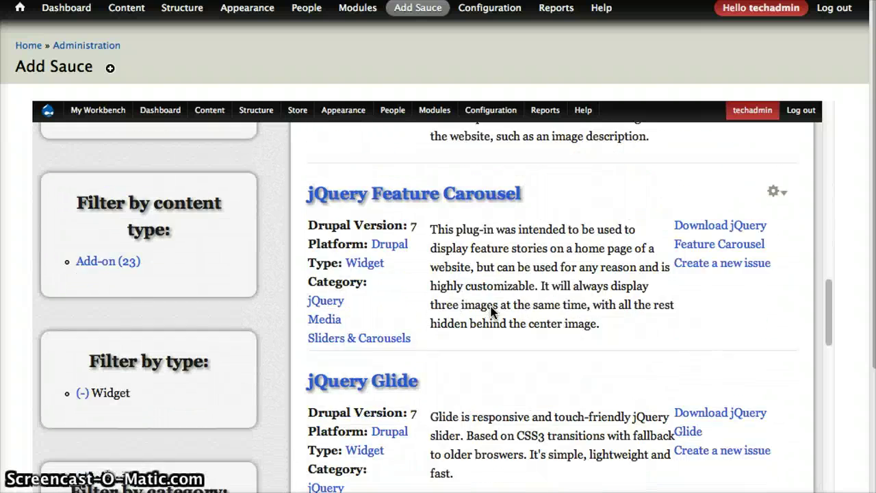
{"action": "scroll", "coordinate": [491, 311], "scroll_direction": "down", "scroll_amount": 12}
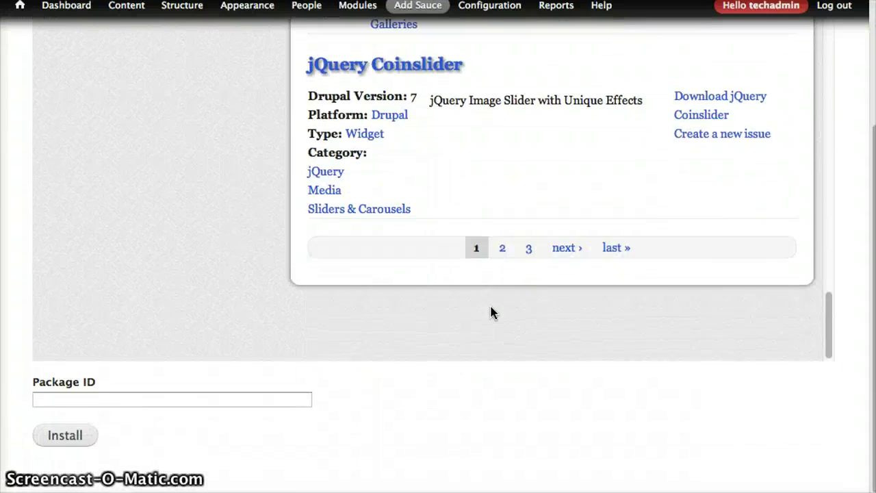
{"action": "scroll", "coordinate": [491, 311], "scroll_direction": "up", "scroll_amount": 8}
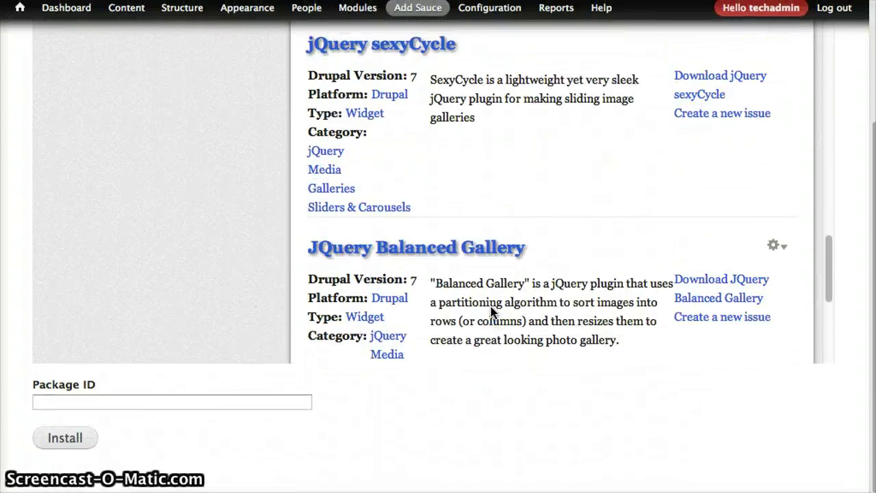
{"action": "scroll", "coordinate": [490, 311], "scroll_direction": "up", "scroll_amount": 8}
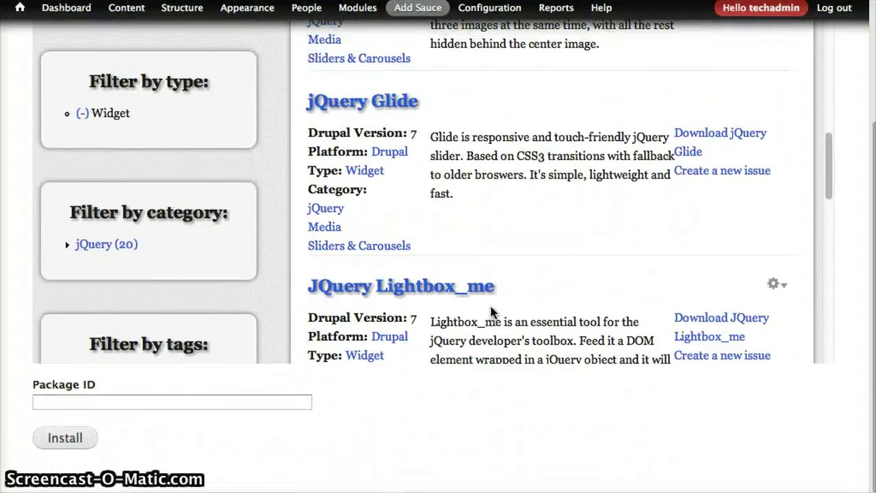
{"action": "scroll", "coordinate": [491, 312], "scroll_direction": "up", "scroll_amount": 8}
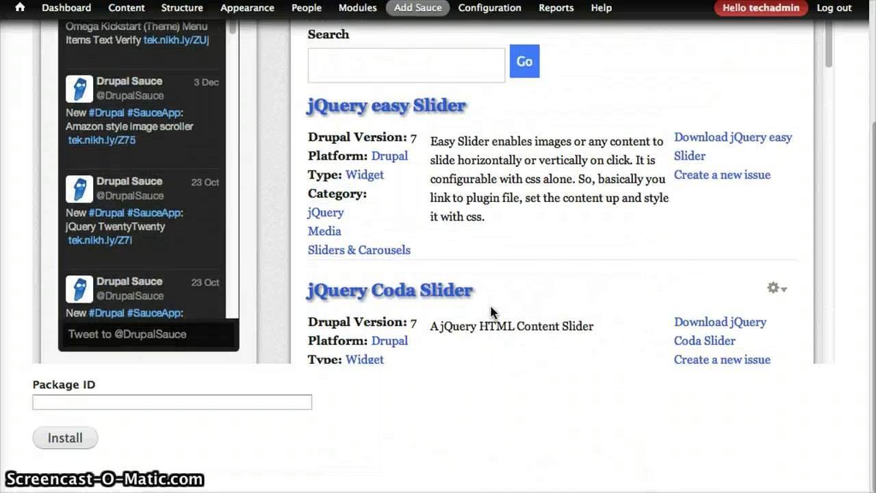
{"action": "scroll", "coordinate": [490, 311], "scroll_direction": "down", "scroll_amount": 2}
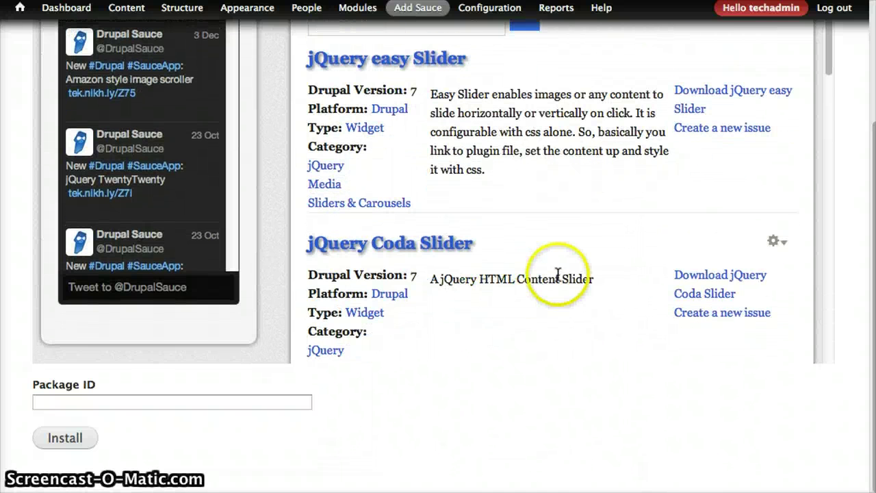
{"action": "left_click", "coordinate": [705, 279]}
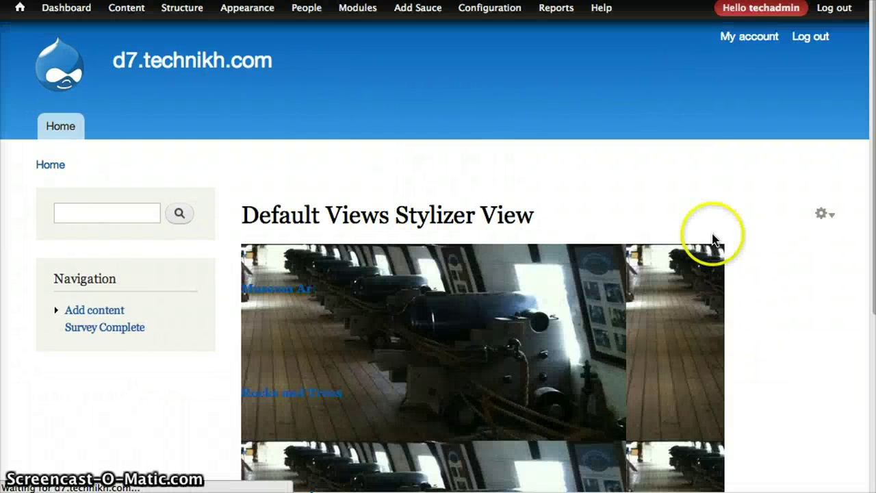
Apply jquery_codaslider_plugin to the home page slideshow view, saving the plugin's content pane with its existing settings.
{"action": "scroll", "coordinate": [716, 238], "scroll_direction": "down", "scroll_amount": 5}
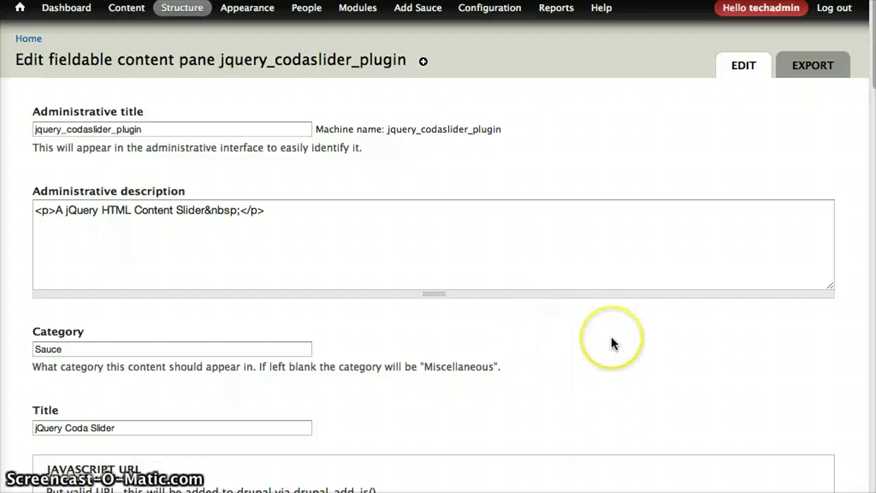
{"action": "scroll", "coordinate": [611, 342], "scroll_direction": "down", "scroll_amount": 5}
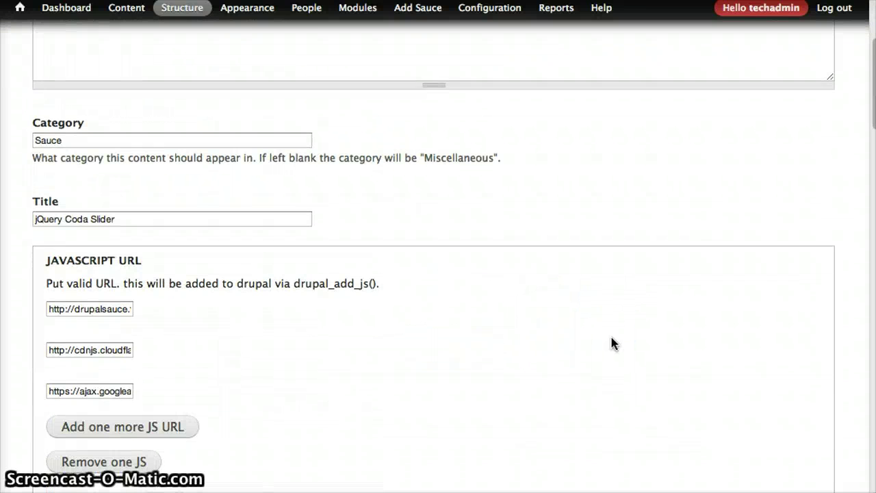
{"action": "scroll", "coordinate": [611, 342], "scroll_direction": "down", "scroll_amount": 3}
{"action": "scroll", "coordinate": [611, 342], "scroll_direction": "down", "scroll_amount": 20}
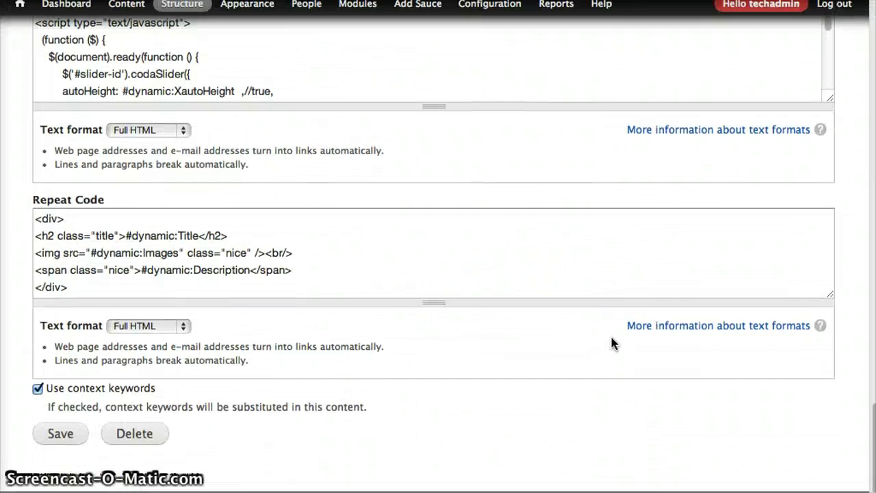
{"action": "scroll", "coordinate": [611, 342], "scroll_direction": "up", "scroll_amount": 10}
{"action": "scroll", "coordinate": [611, 338], "scroll_direction": "down", "scroll_amount": 15}
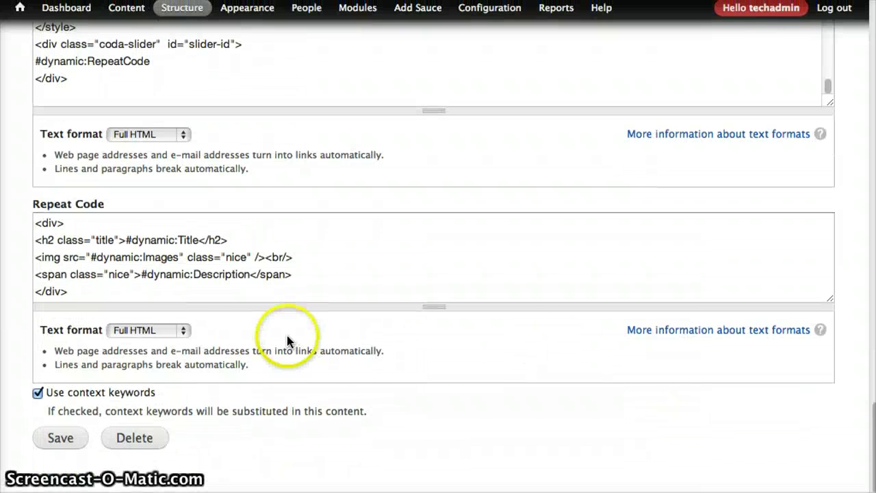
{"action": "left_click", "coordinate": [51, 440]}
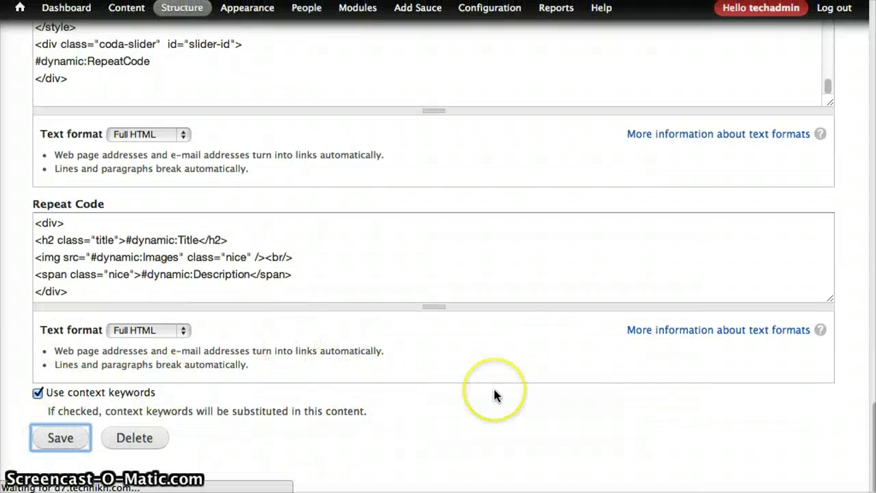
{"action": "scroll", "coordinate": [494, 392], "scroll_direction": "down", "scroll_amount": 5}
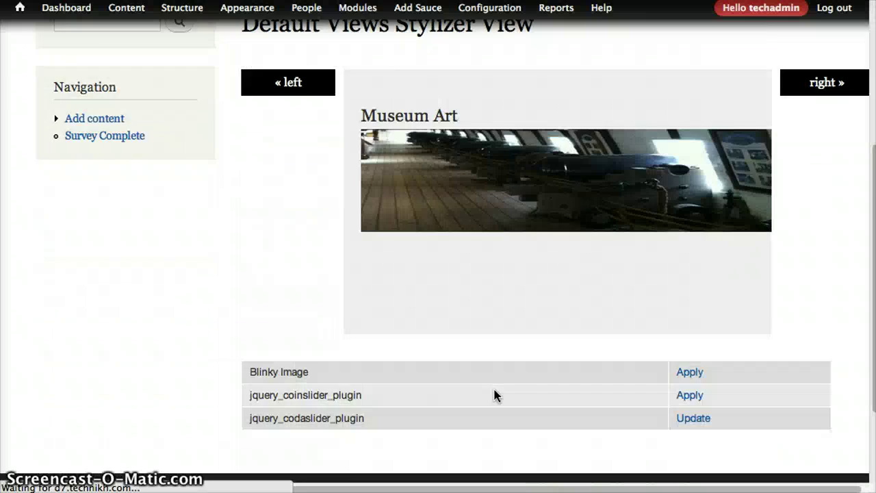
{"action": "scroll", "coordinate": [493, 395], "scroll_direction": "down", "scroll_amount": 3}
{"action": "scroll", "coordinate": [493, 394], "scroll_direction": "up", "scroll_amount": 6}
Open the slideshow view for editing and clear its title for all displays.
{"action": "left_click", "coordinate": [582, 395]}
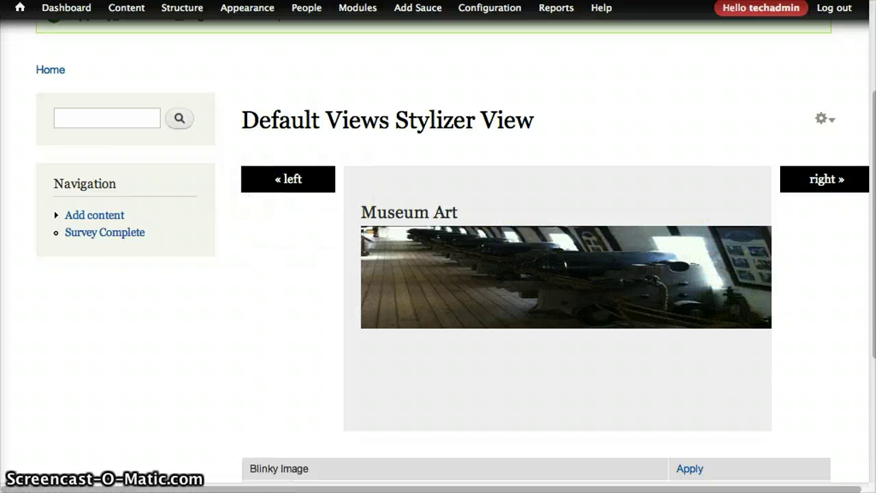
{"action": "scroll", "coordinate": [836, 351], "scroll_direction": "down", "scroll_amount": 3}
{"action": "scroll", "coordinate": [838, 351], "scroll_direction": "up", "scroll_amount": 4}
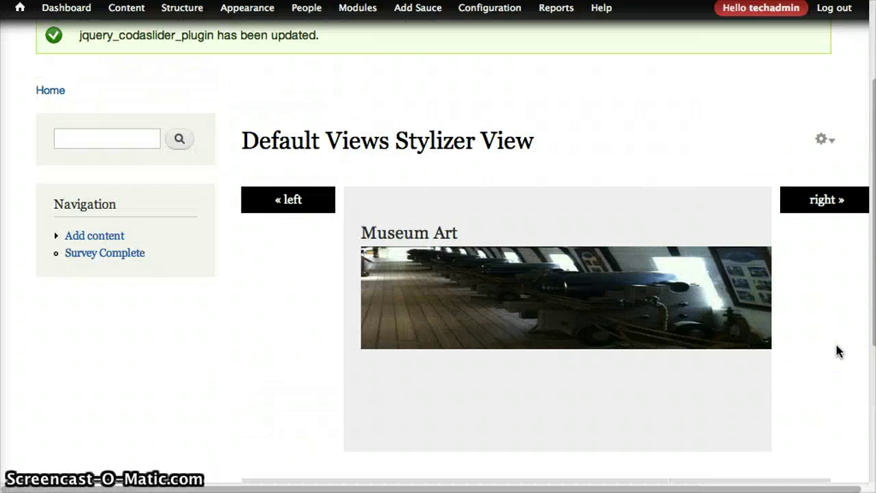
{"action": "left_click", "coordinate": [823, 141]}
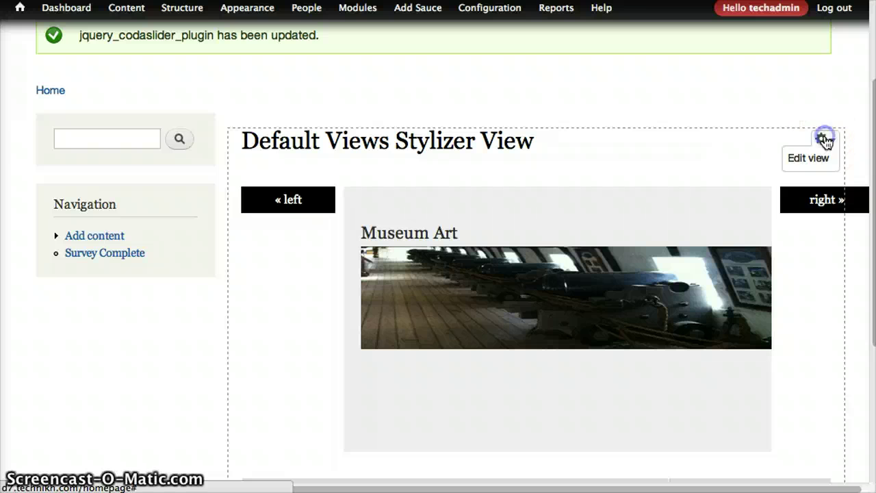
{"action": "left_click", "coordinate": [806, 163]}
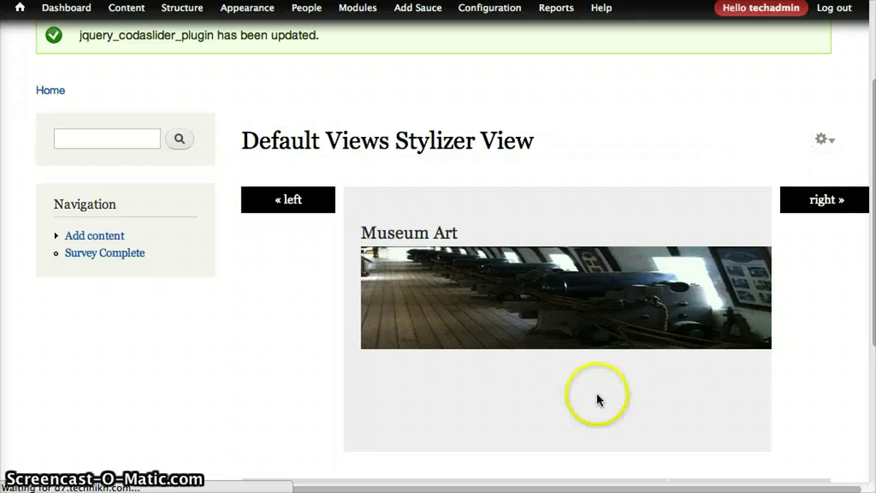
{"action": "scroll", "coordinate": [343, 314], "scroll_direction": "down", "scroll_amount": 1}
{"action": "scroll", "coordinate": [344, 331], "scroll_direction": "down", "scroll_amount": 1}
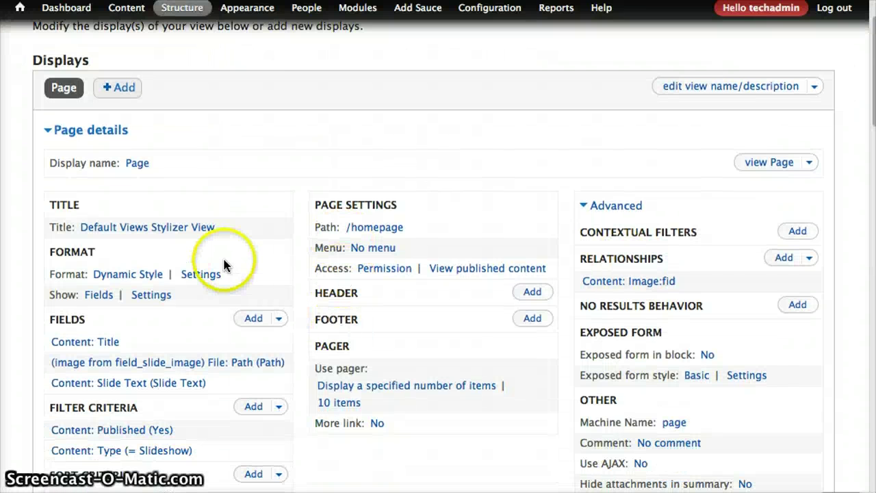
{"action": "left_click", "coordinate": [178, 227]}
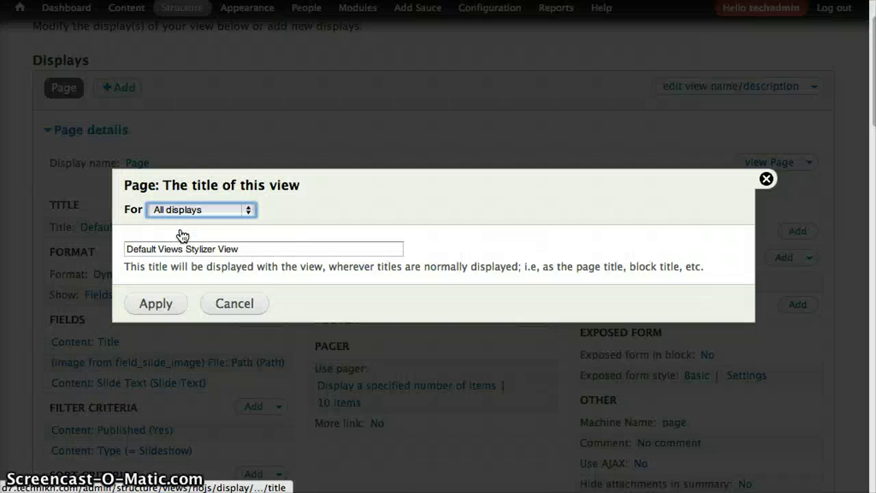
{"action": "left_click", "coordinate": [219, 248]}
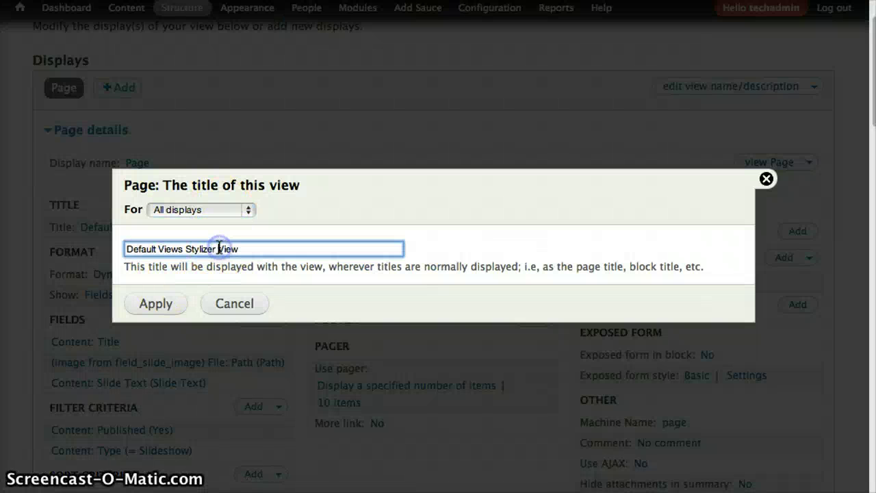
{"action": "left_click", "coordinate": [171, 299]}
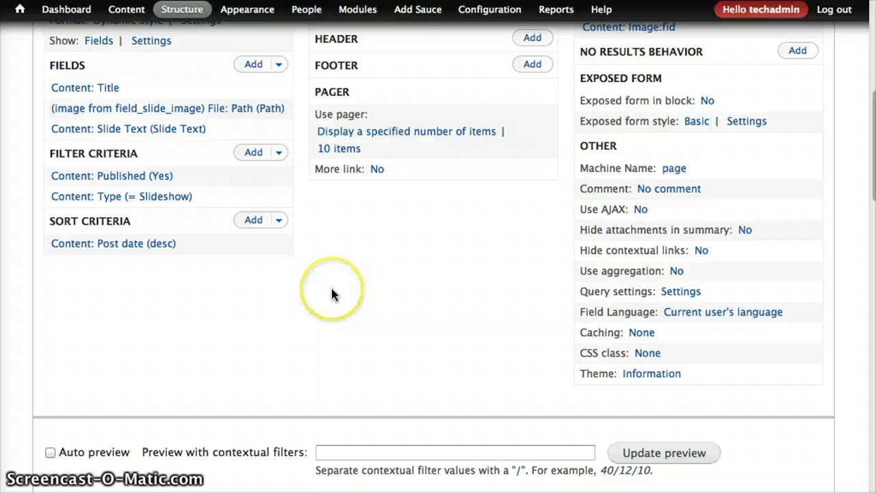
Open the Dynamic Style format settings of the slideshow view on a separate page.
{"action": "scroll", "coordinate": [330, 294], "scroll_direction": "up", "scroll_amount": 4}
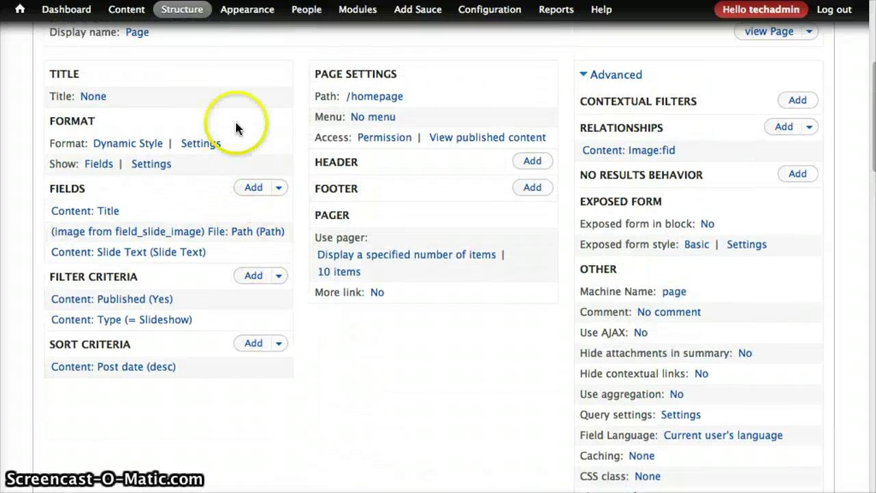
{"action": "left_click", "coordinate": [195, 146]}
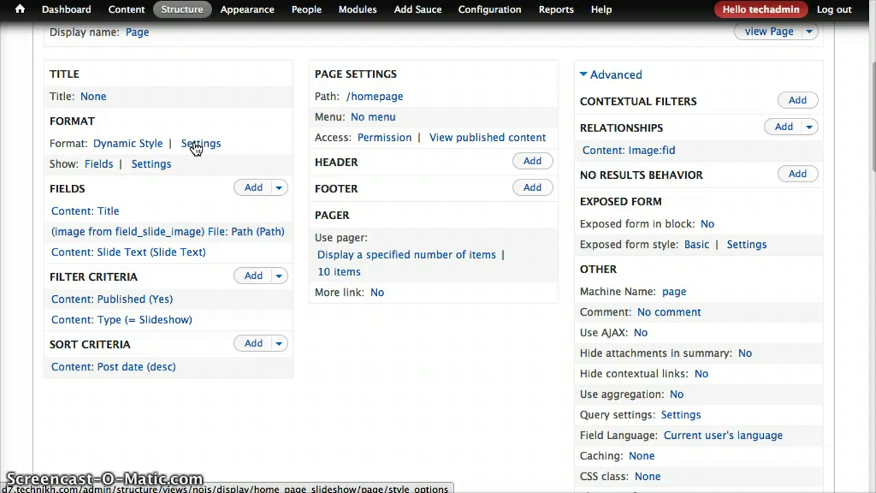
{"action": "left_click", "coordinate": [208, 150]}
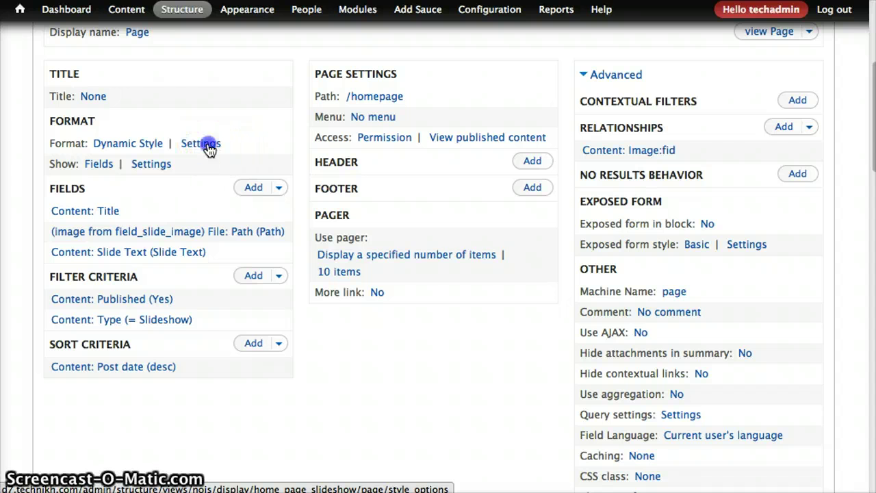
{"action": "scroll", "coordinate": [272, 190], "scroll_direction": "down", "scroll_amount": 10}
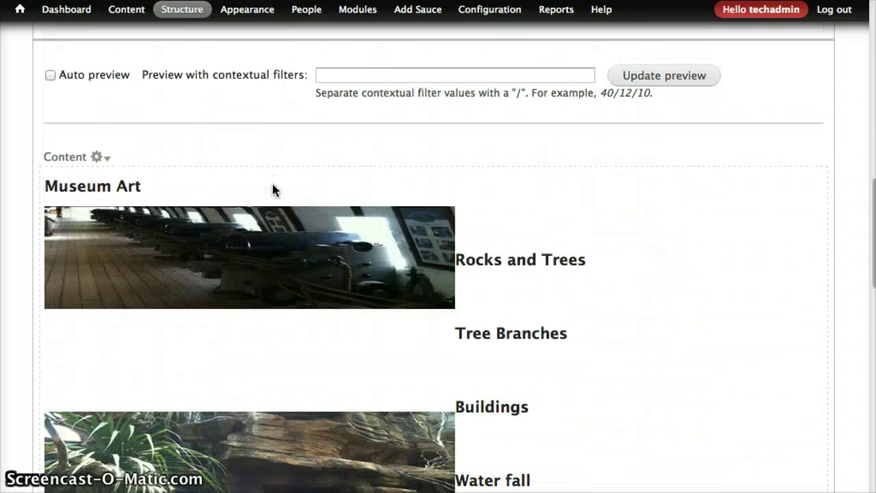
{"action": "scroll", "coordinate": [272, 190], "scroll_direction": "up", "scroll_amount": 3}
{"action": "scroll", "coordinate": [273, 190], "scroll_direction": "up", "scroll_amount": 8}
{"action": "scroll", "coordinate": [272, 189], "scroll_direction": "down", "scroll_amount": 1}
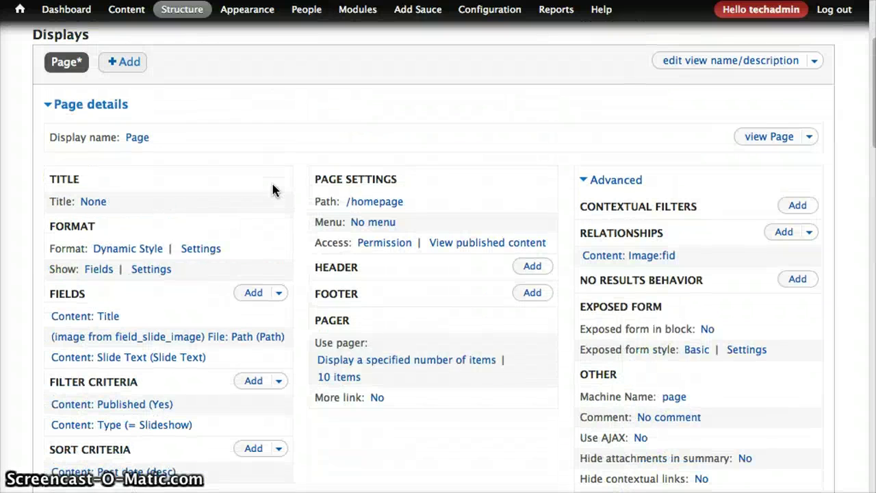
{"action": "right_click", "coordinate": [209, 253]}
{"action": "left_click", "coordinate": [219, 255]}
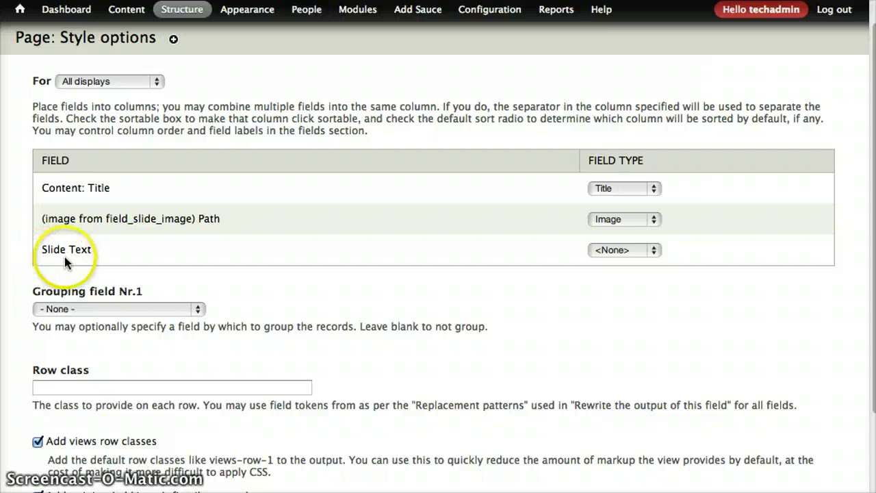
Set the Slide Text field type to Description and apply the style options.
{"action": "left_click", "coordinate": [612, 250]}
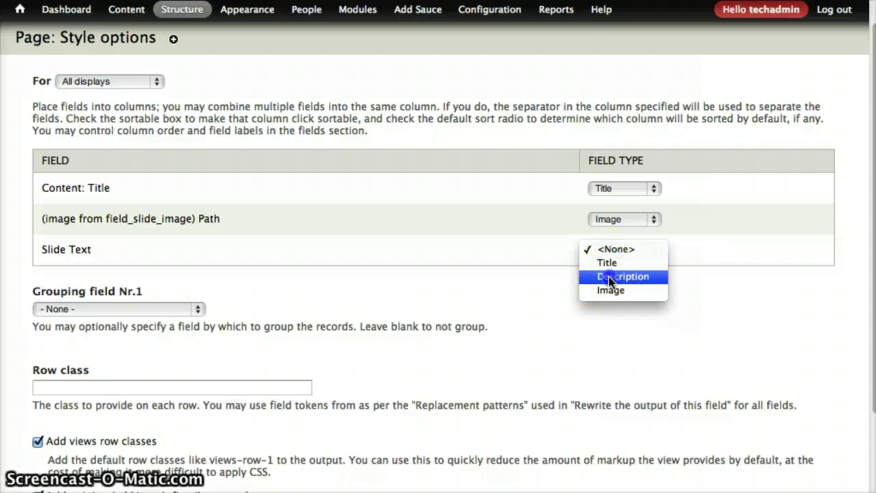
{"action": "left_click", "coordinate": [609, 276]}
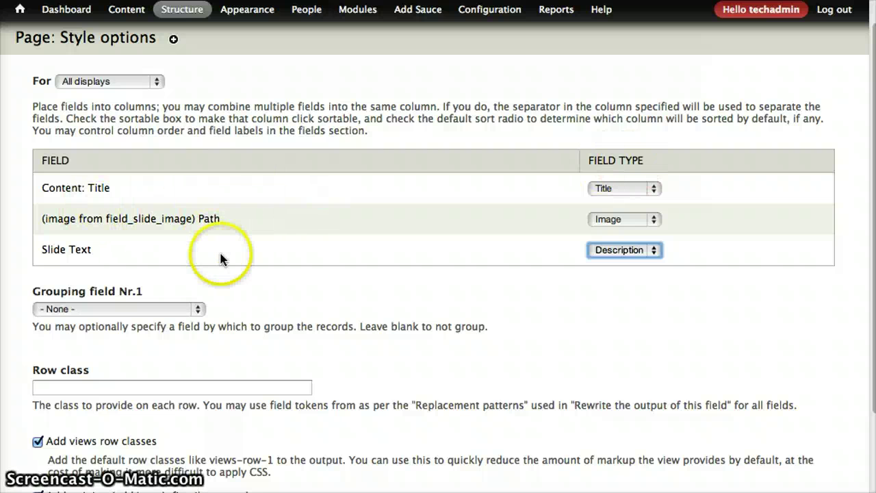
{"action": "left_click", "coordinate": [524, 290]}
{"action": "key", "text": "Tab"}
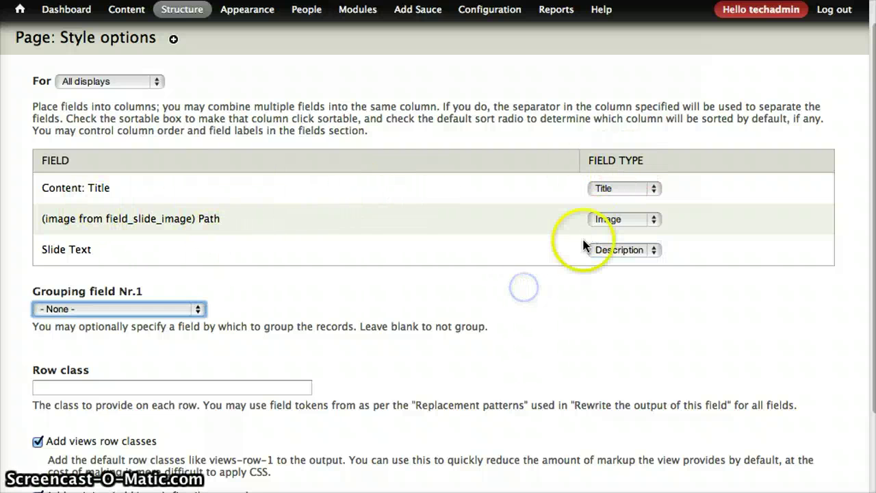
{"action": "scroll", "coordinate": [475, 313], "scroll_direction": "down", "scroll_amount": 3}
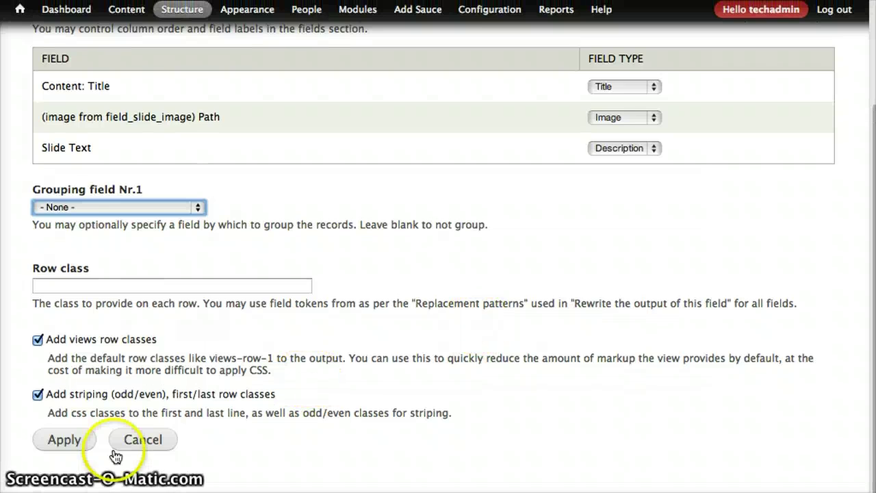
{"action": "left_click", "coordinate": [54, 446]}
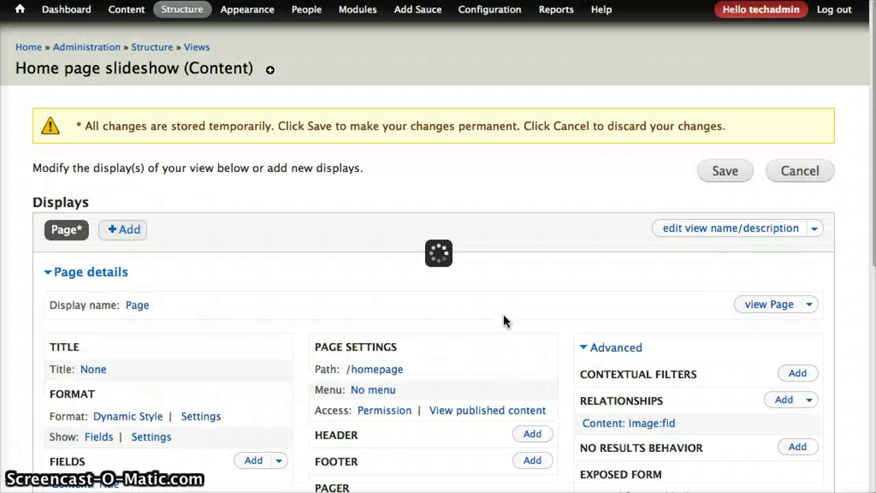
Check the slide descriptions in the view preview and save the Home page slideshow view.
{"action": "scroll", "coordinate": [499, 316], "scroll_direction": "down", "scroll_amount": 10}
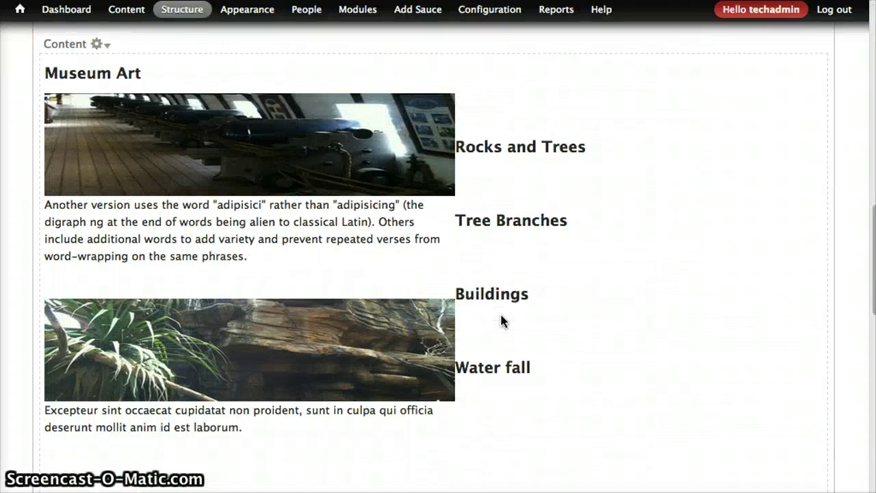
{"action": "scroll", "coordinate": [245, 165], "scroll_direction": "up", "scroll_amount": 1}
{"action": "left_click", "coordinate": [246, 165]}
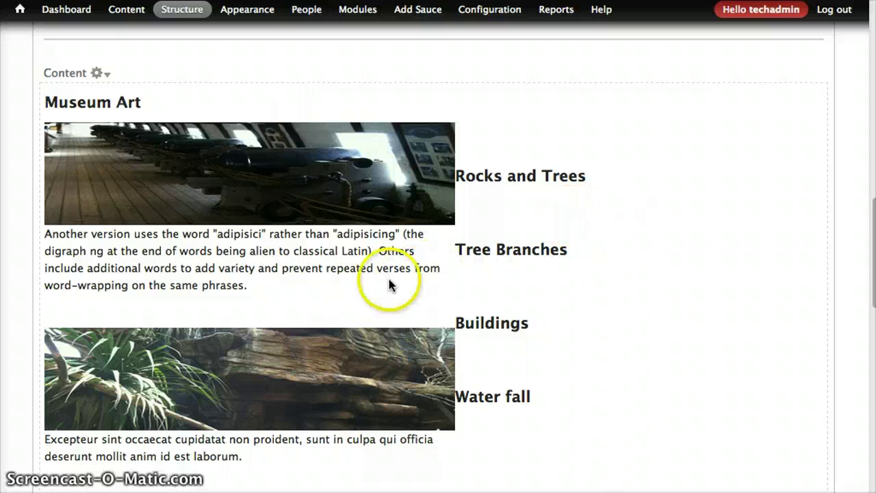
{"action": "scroll", "coordinate": [663, 243], "scroll_direction": "up", "scroll_amount": 15}
{"action": "left_click", "coordinate": [722, 170]}
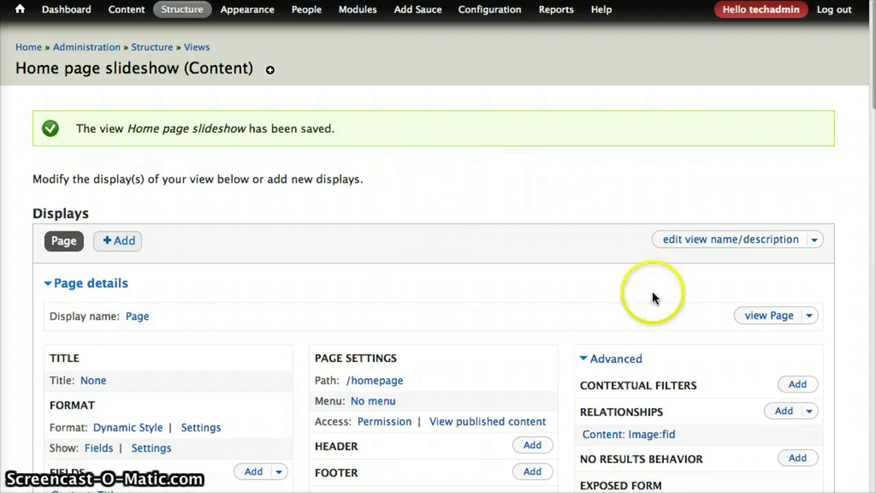
Open the saved slideshow's page and examine the Coda Slider and the plugin list beneath it.
{"action": "left_click", "coordinate": [772, 319]}
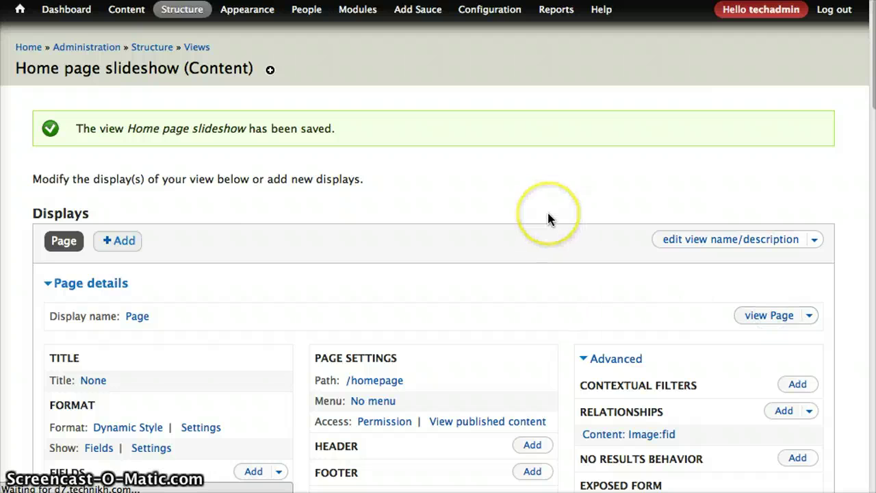
{"action": "scroll", "coordinate": [520, 216], "scroll_direction": "down", "scroll_amount": 2}
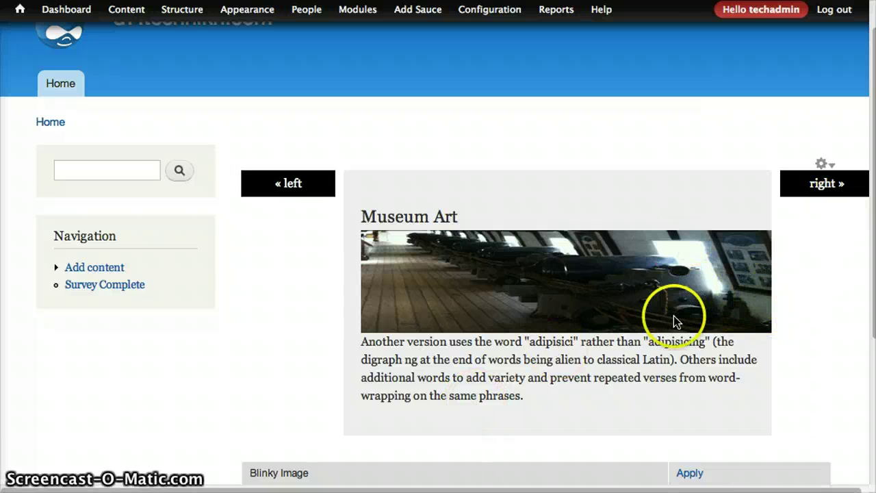
{"action": "scroll", "coordinate": [674, 316], "scroll_direction": "down", "scroll_amount": 5}
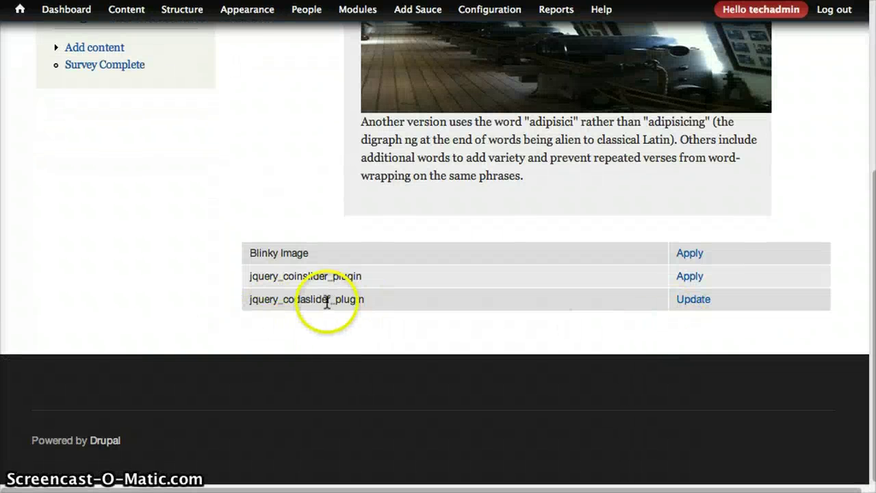
{"action": "scroll", "coordinate": [455, 314], "scroll_direction": "up", "scroll_amount": 3}
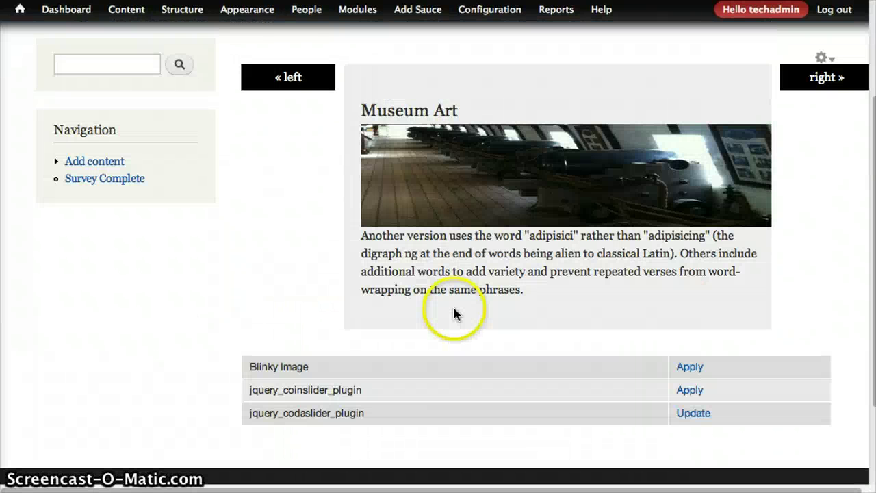
Open the jquery_codaslider_plugin pane for updating and examine its widget setting labels and values, including the autoSlide and continuous options.
{"action": "left_click", "coordinate": [693, 413]}
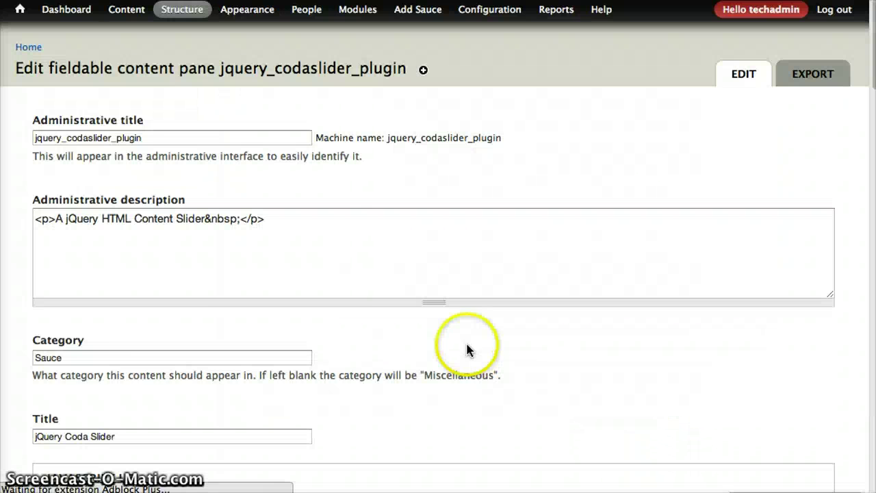
{"action": "scroll", "coordinate": [352, 325], "scroll_direction": "down", "scroll_amount": 12}
{"action": "scroll", "coordinate": [354, 334], "scroll_direction": "down", "scroll_amount": 8}
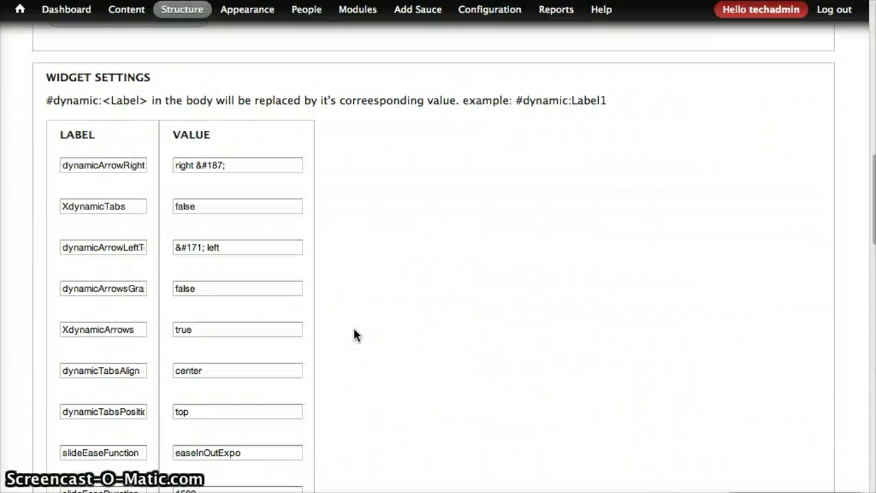
{"action": "left_click", "coordinate": [342, 334]}
{"action": "scroll", "coordinate": [343, 334], "scroll_direction": "down", "scroll_amount": 2}
{"action": "scroll", "coordinate": [342, 335], "scroll_direction": "down", "scroll_amount": 3}
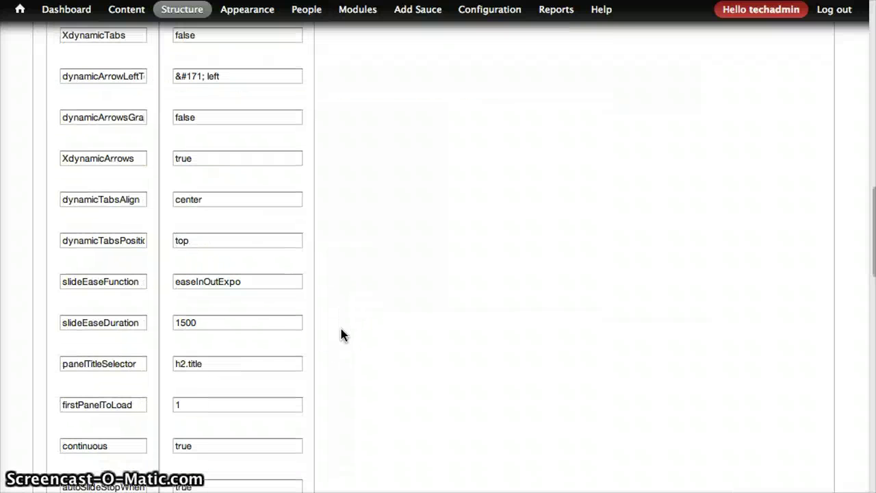
{"action": "scroll", "coordinate": [342, 334], "scroll_direction": "down", "scroll_amount": 10}
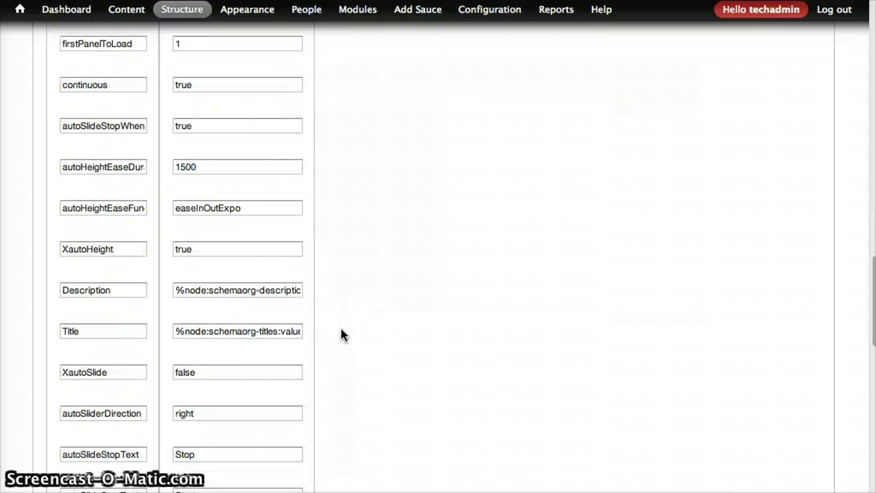
{"action": "left_click", "coordinate": [329, 331]}
{"action": "scroll", "coordinate": [328, 331], "scroll_direction": "down", "scroll_amount": 7}
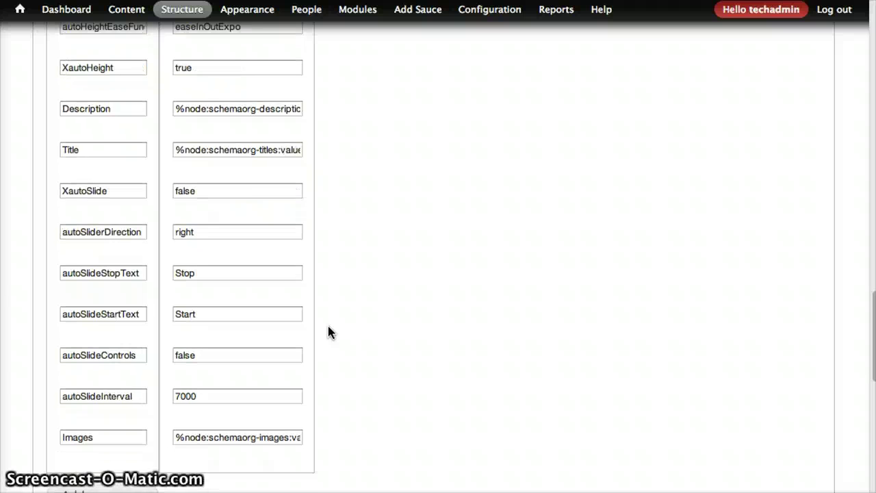
{"action": "left_click", "coordinate": [198, 313]}
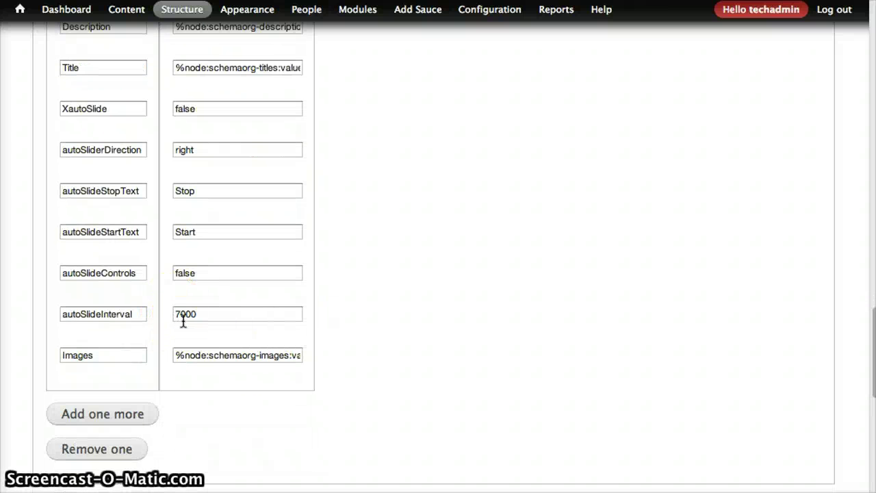
{"action": "scroll", "coordinate": [183, 322], "scroll_direction": "up", "scroll_amount": 8}
{"action": "left_click", "coordinate": [221, 312]}
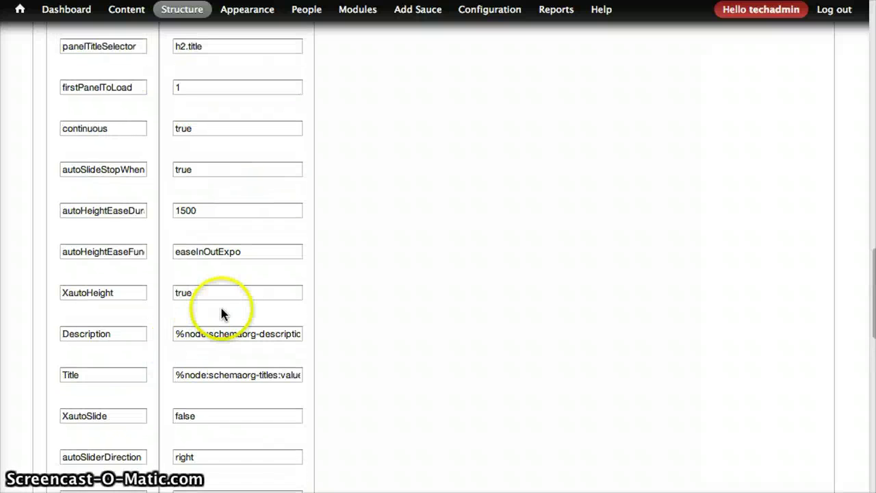
{"action": "scroll", "coordinate": [220, 314], "scroll_direction": "up", "scroll_amount": 2}
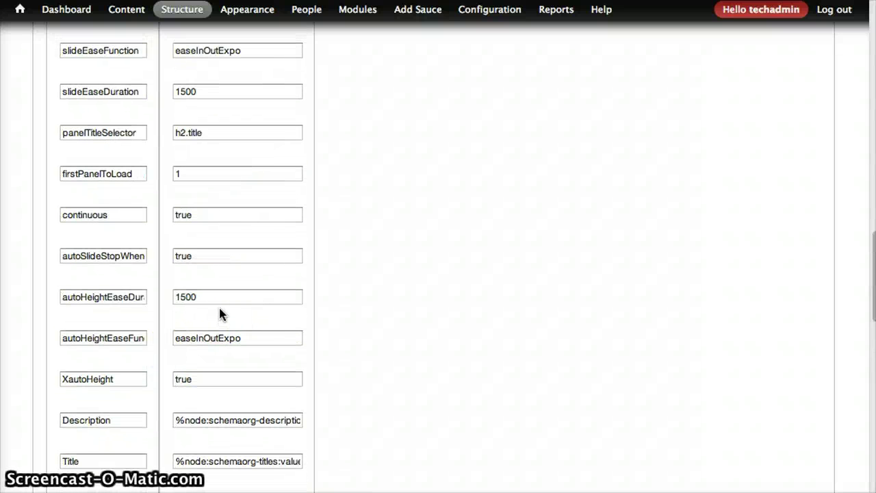
{"action": "mouse_move", "coordinate": [189, 236]}
{"action": "left_mouse_down"}
{"action": "mouse_move", "coordinate": [133, 213]}
{"action": "mouse_move", "coordinate": [190, 234]}
{"action": "left_mouse_up"}
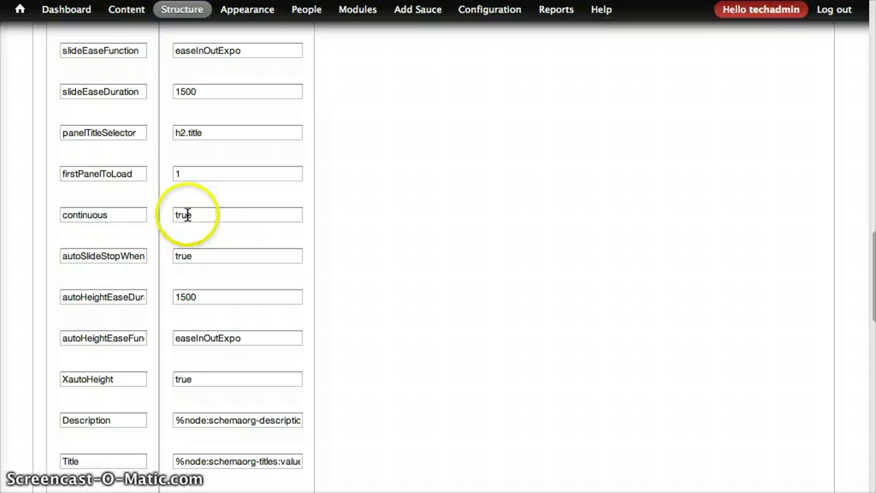
Save the jquery_codaslider_plugin pane and test the home page slider by moving one slide left and one slide right.
{"action": "scroll", "coordinate": [339, 279], "scroll_direction": "down", "scroll_amount": 15}
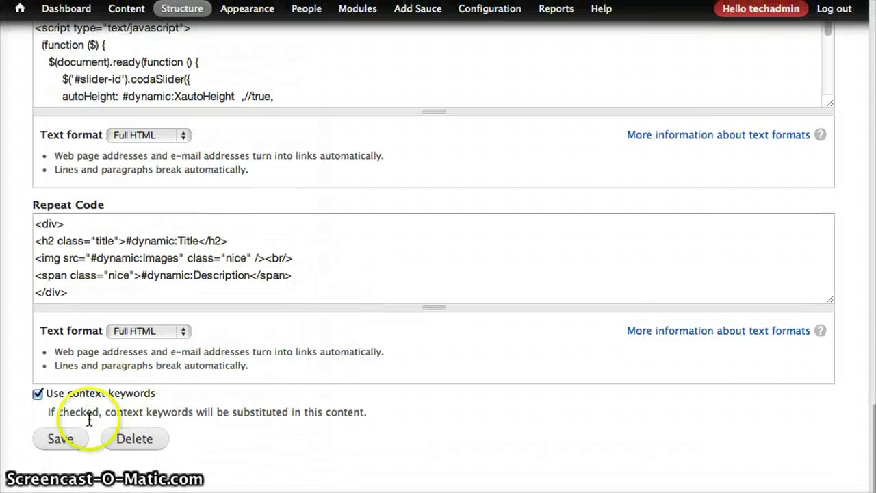
{"action": "left_click", "coordinate": [60, 439]}
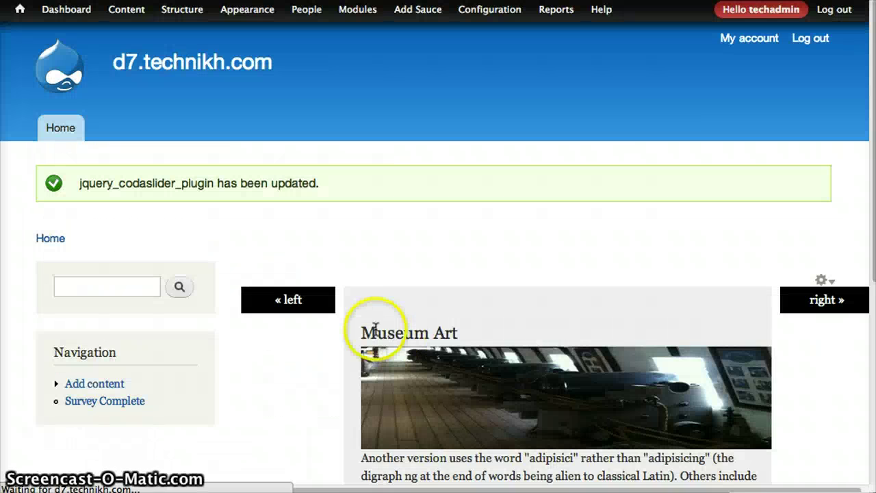
{"action": "left_click", "coordinate": [309, 306]}
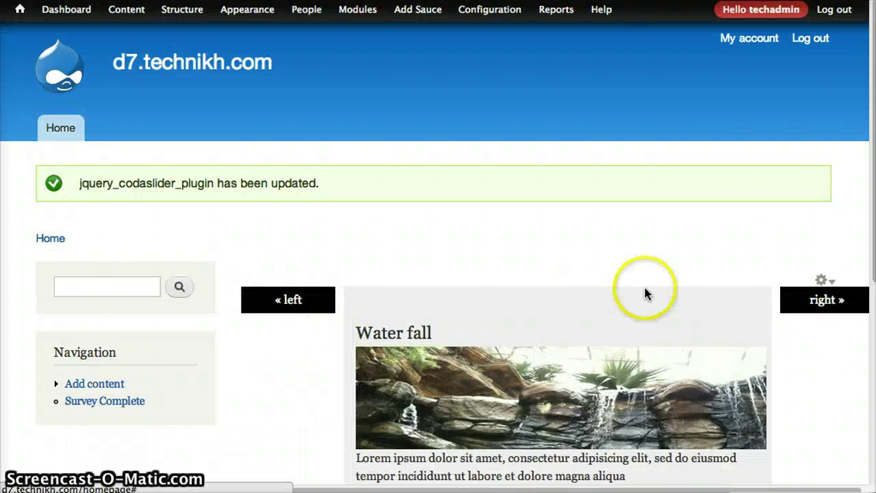
{"action": "left_click", "coordinate": [790, 304]}
{"action": "scroll", "coordinate": [683, 253], "scroll_direction": "down", "scroll_amount": 4}
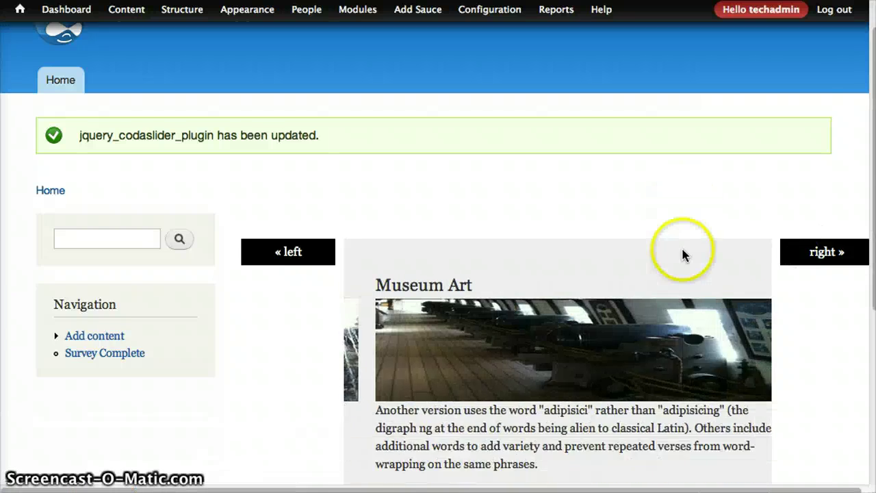